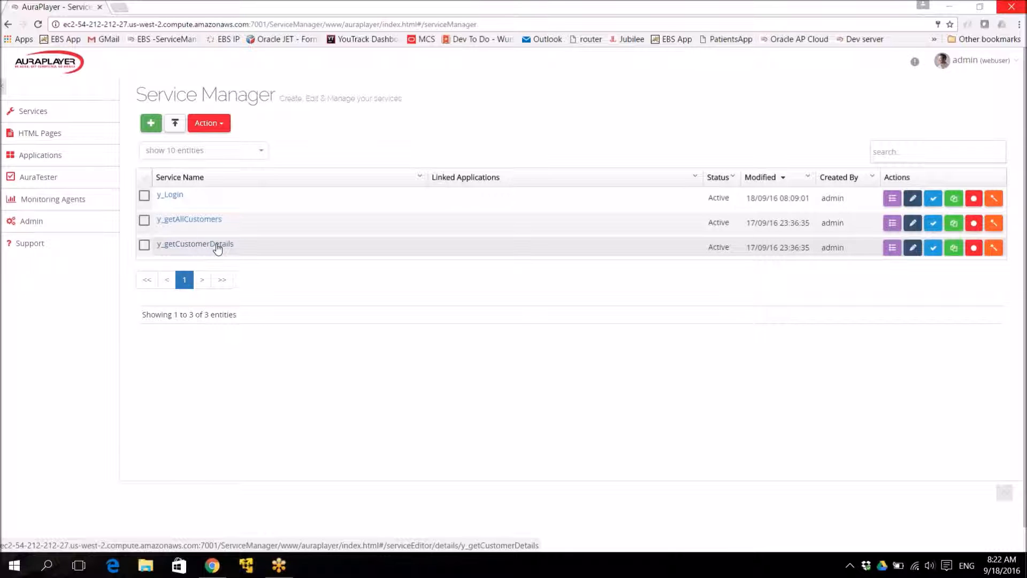
Open the y_Login service and run its test with the default input values.
{"action": "left_click", "coordinate": [177, 198]}
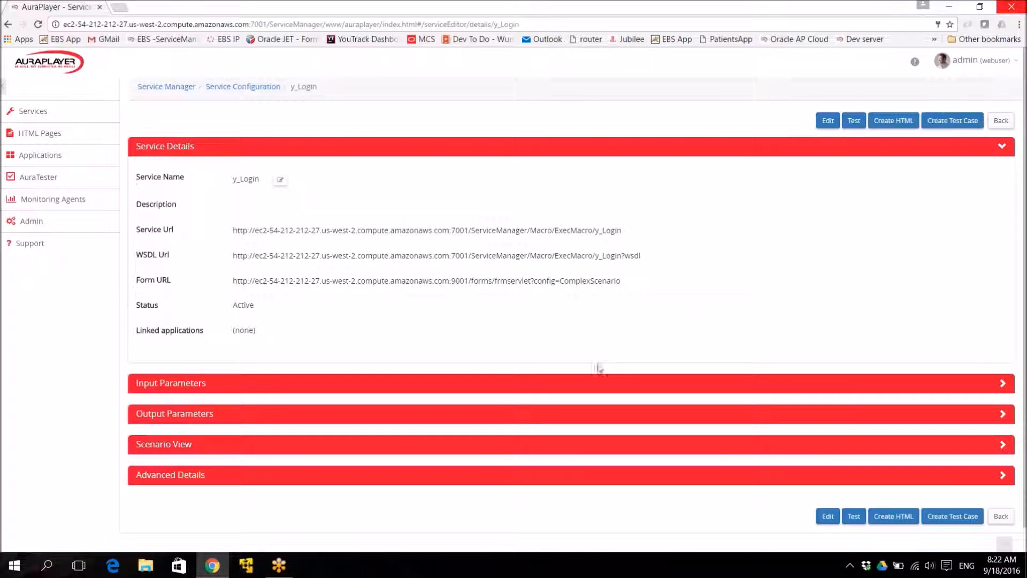
{"action": "left_click", "coordinate": [854, 120]}
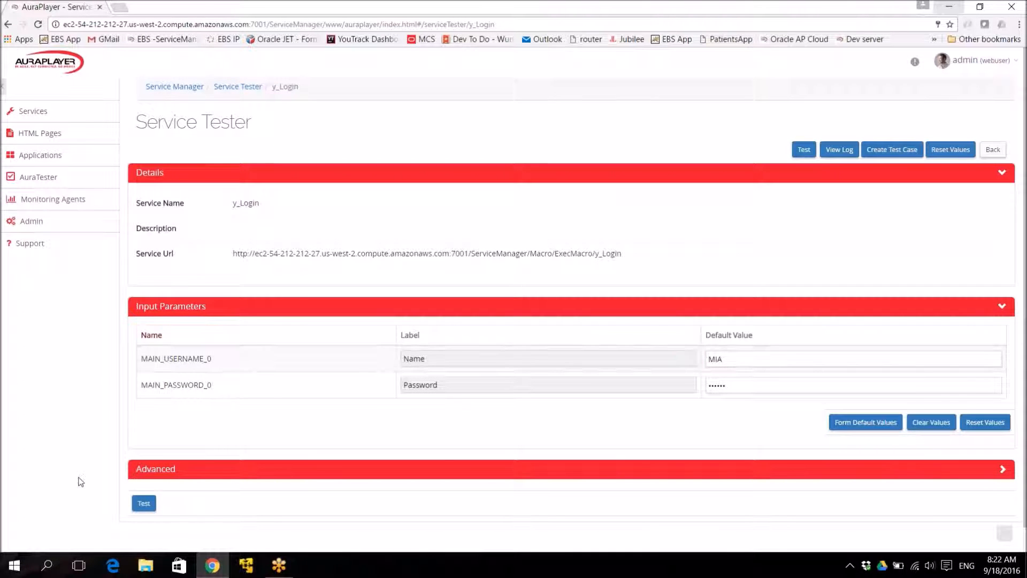
{"action": "left_click", "coordinate": [144, 503]}
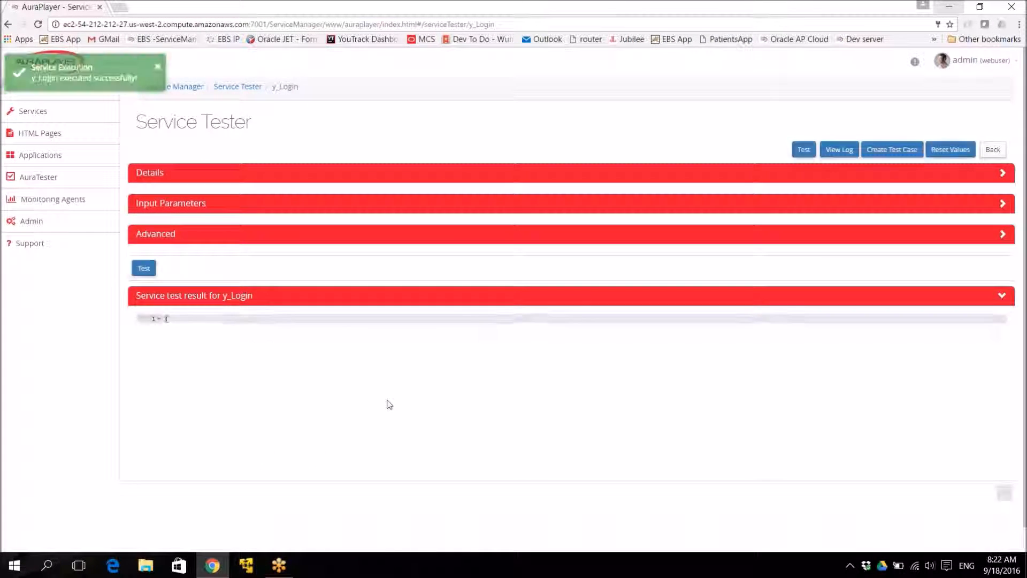
Append "gg" to the MAIN_USERNAME_0 value, rerun the y_Login test, and highlight the PopupMessages text in the result.
{"action": "left_click", "coordinate": [540, 210]}
{"action": "left_click", "coordinate": [739, 255]}
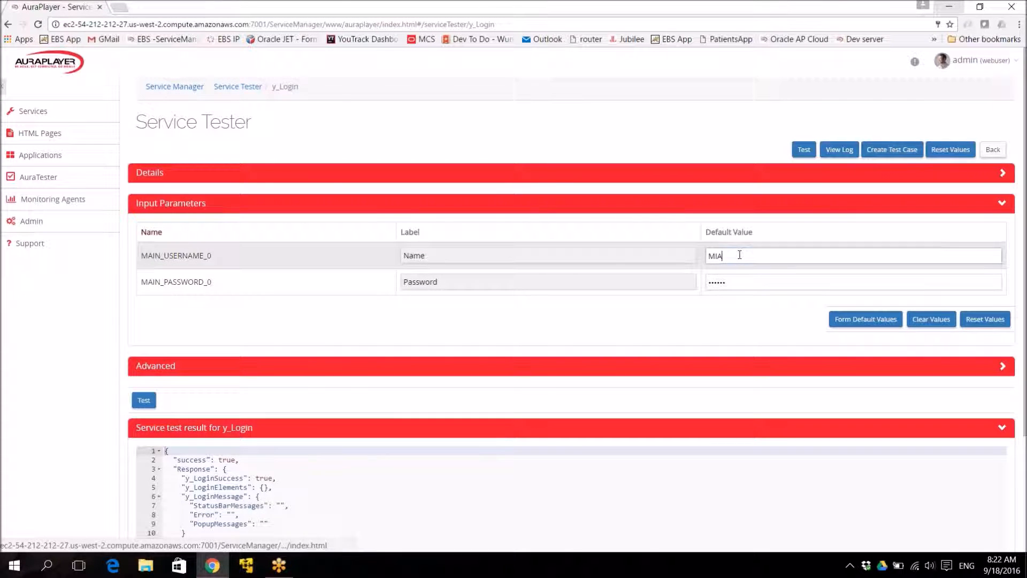
{"action": "type", "text": "gg"}
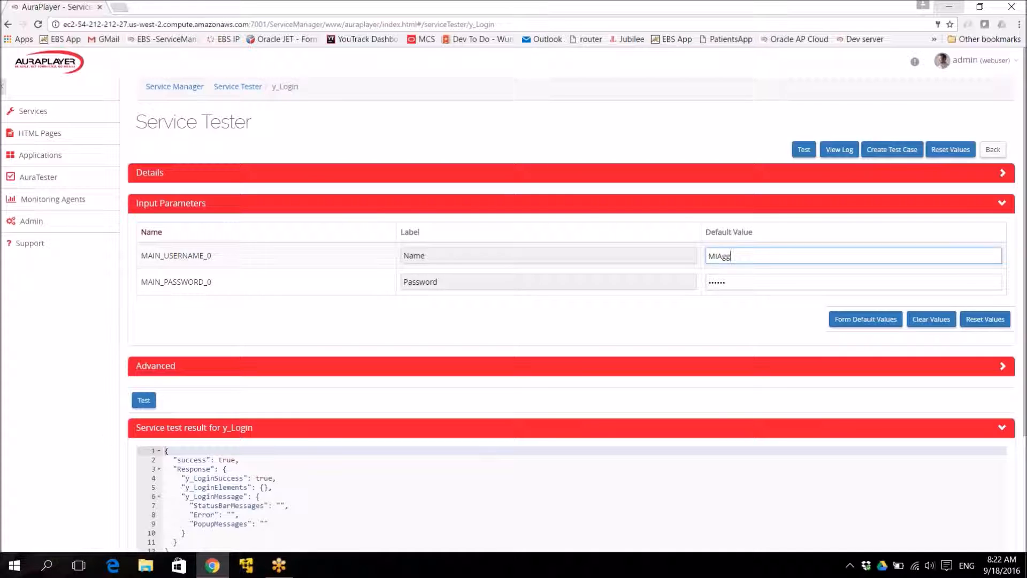
{"action": "left_click", "coordinate": [144, 400]}
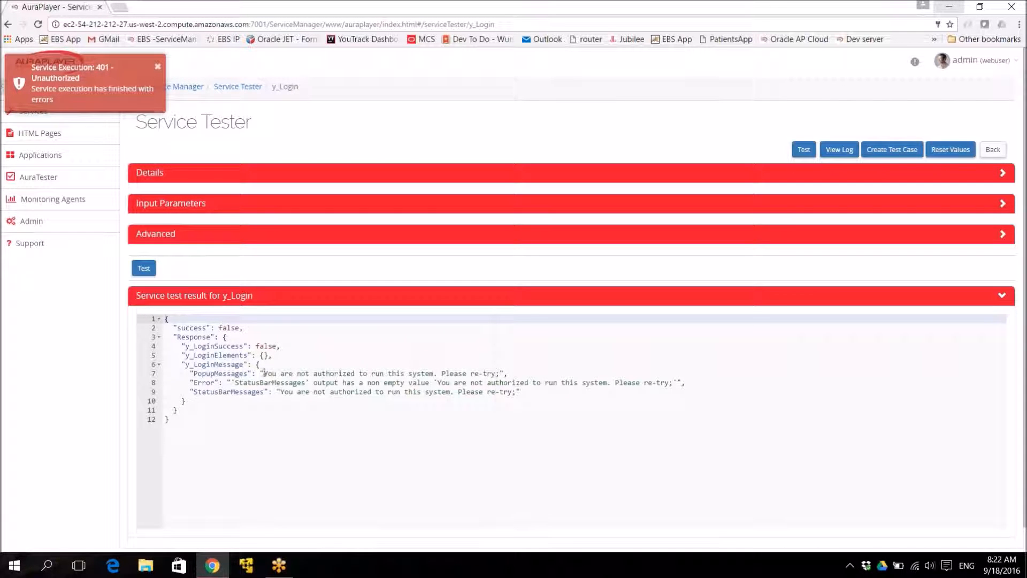
{"action": "left_click_drag", "start_coordinate": [265, 375], "coordinate": [453, 372]}
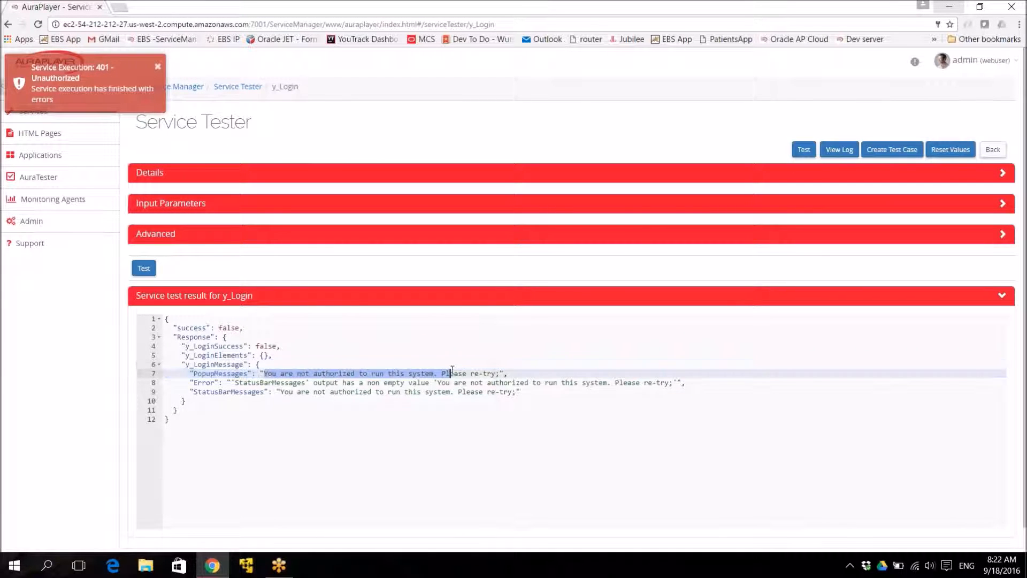
Run the test of the y_getAllCustomers service with its default values and review the returned customer records.
{"action": "left_click", "coordinate": [33, 116]}
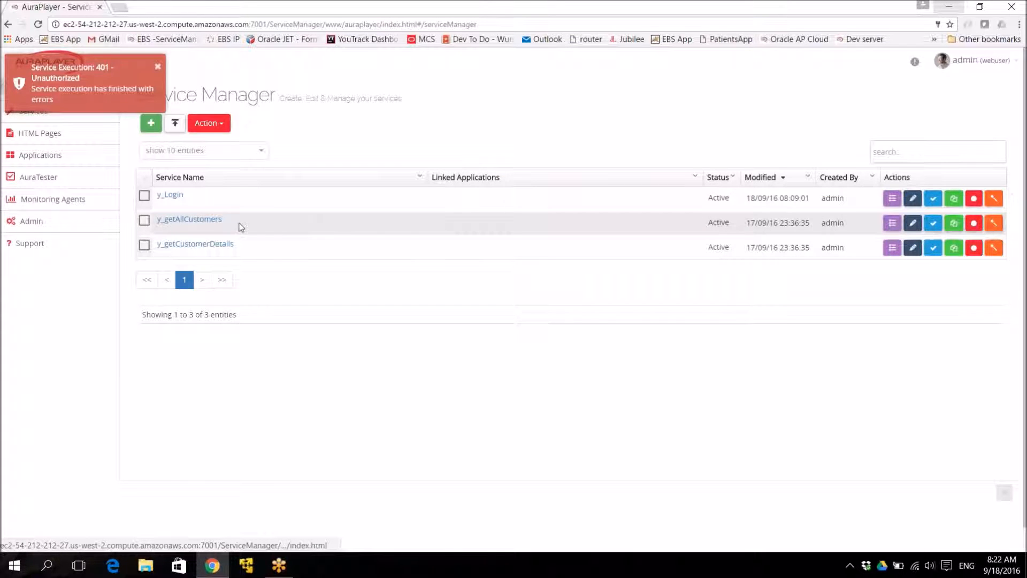
{"action": "left_click", "coordinate": [242, 226]}
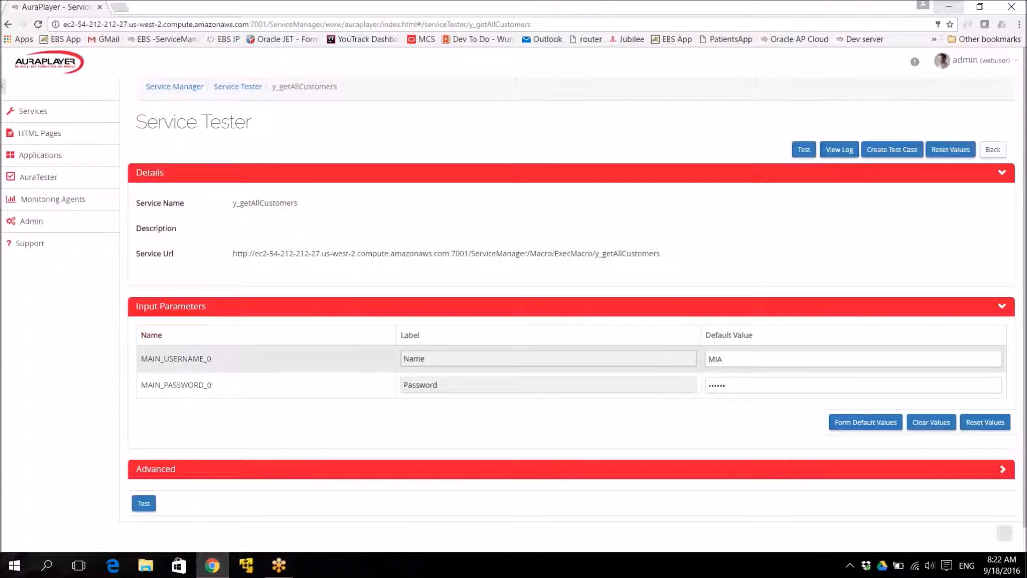
{"action": "left_click", "coordinate": [144, 503]}
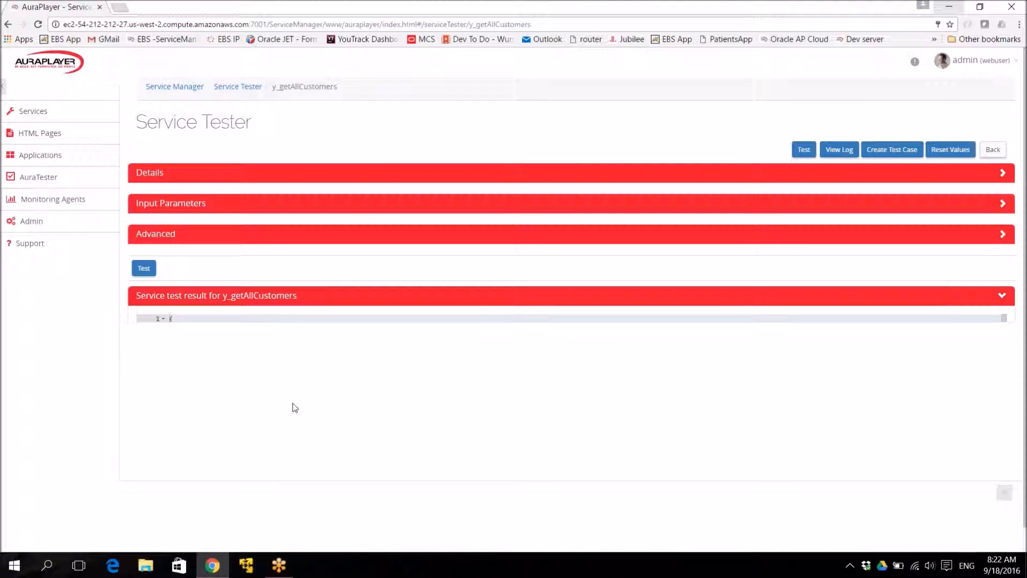
{"action": "scroll", "coordinate": [570, 422], "scroll_direction": "down", "scroll_amount": 15}
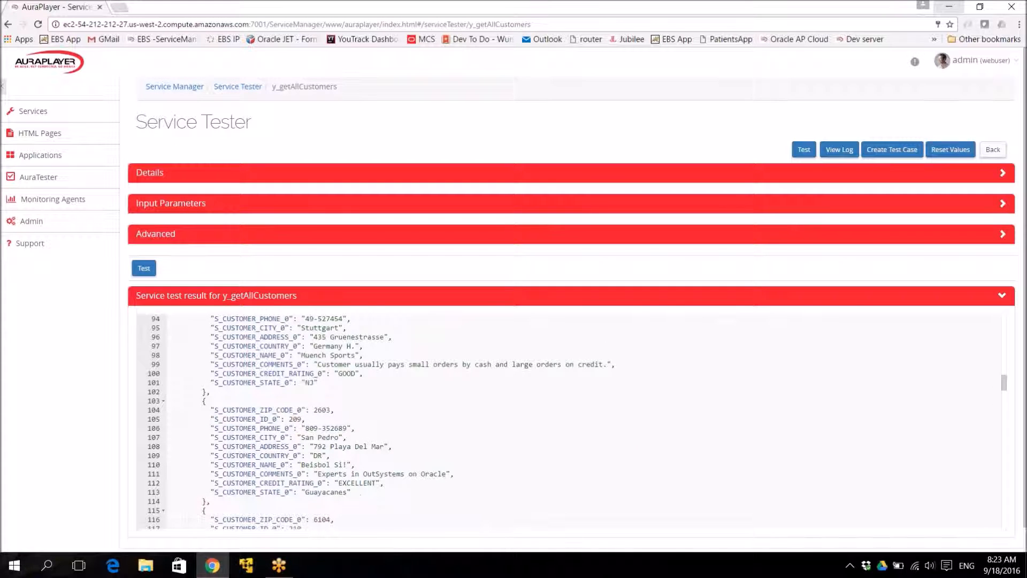
Run the test of the y_getCustomerDetails service with its default customer ID and review the returned orders and customer details.
{"action": "left_click", "coordinate": [50, 116]}
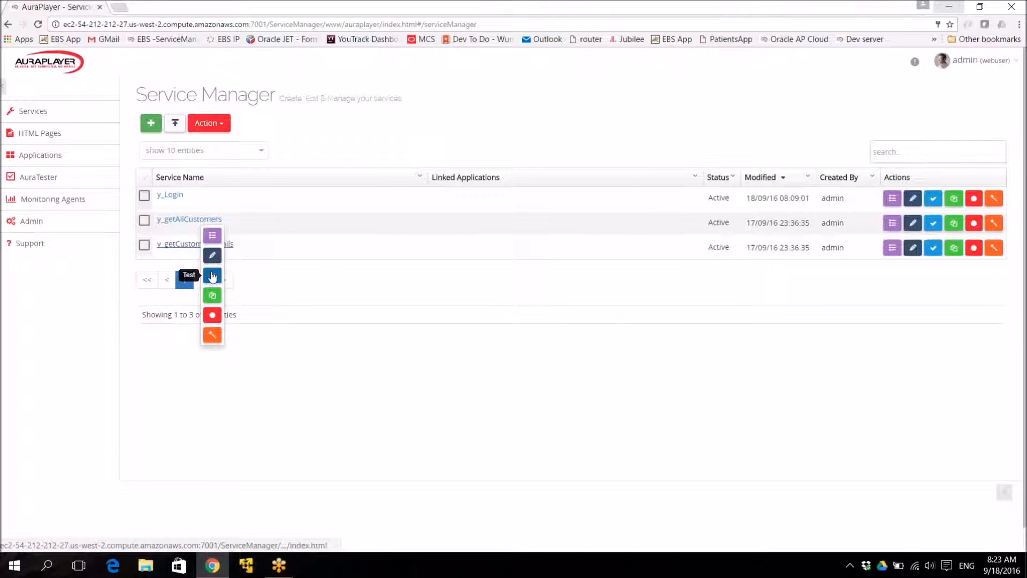
{"action": "left_click", "coordinate": [201, 247]}
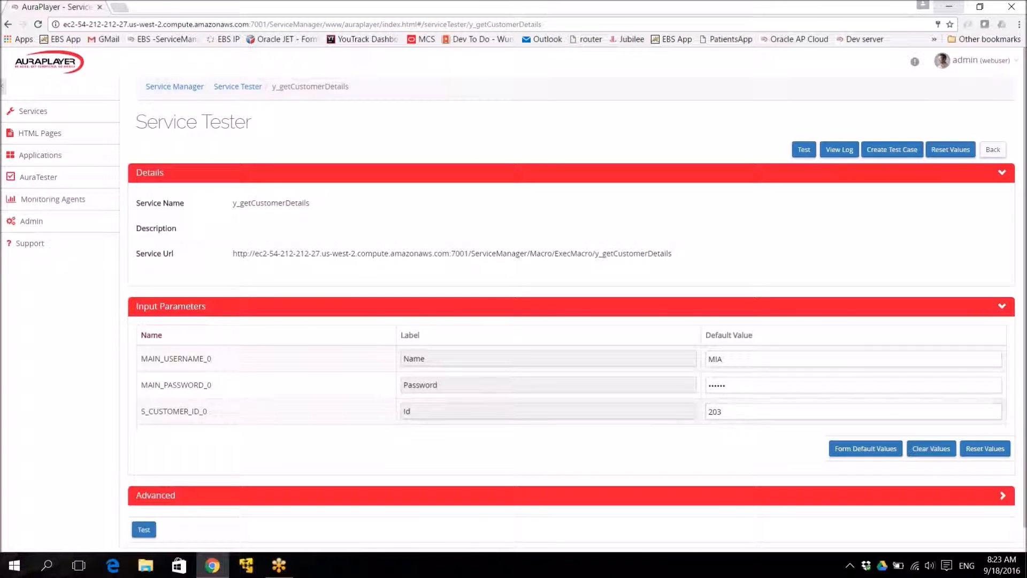
{"action": "left_click", "coordinate": [144, 529]}
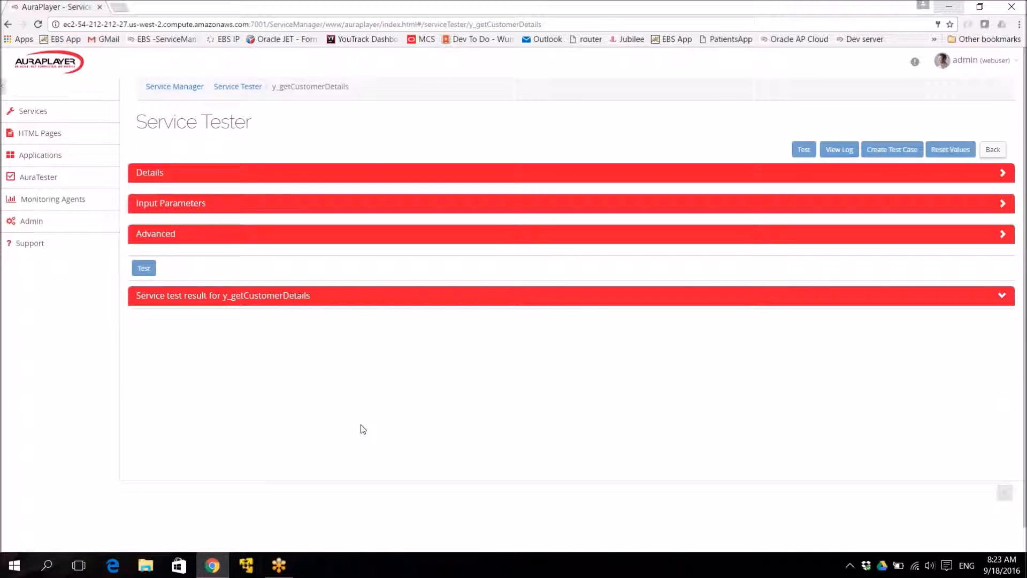
{"action": "scroll", "coordinate": [304, 444], "scroll_direction": "down", "scroll_amount": 5}
{"action": "scroll", "coordinate": [305, 444], "scroll_direction": "down", "scroll_amount": 20}
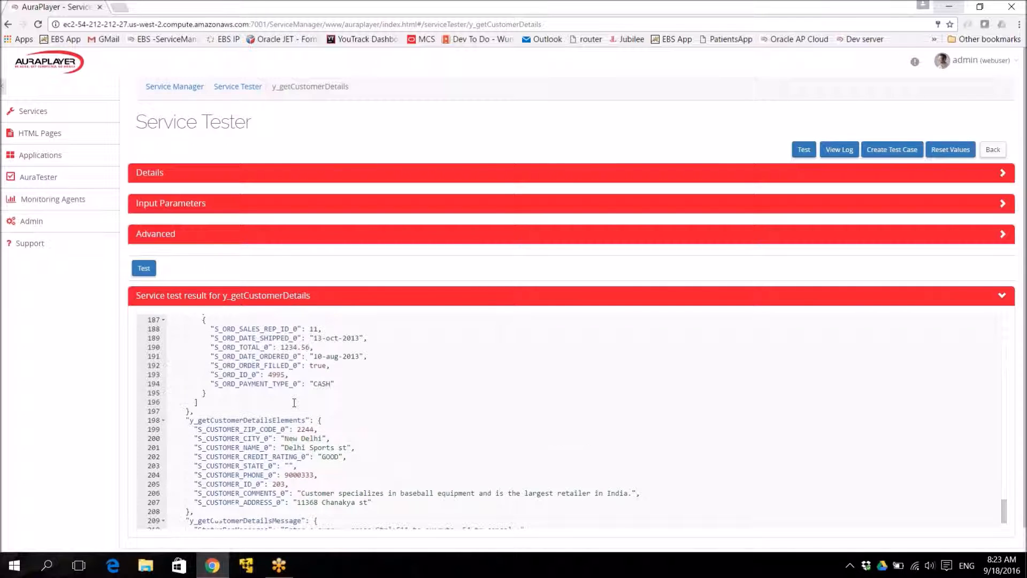
{"action": "scroll", "coordinate": [294, 402], "scroll_direction": "up", "scroll_amount": 1}
{"action": "scroll", "coordinate": [254, 380], "scroll_direction": "up", "scroll_amount": 2}
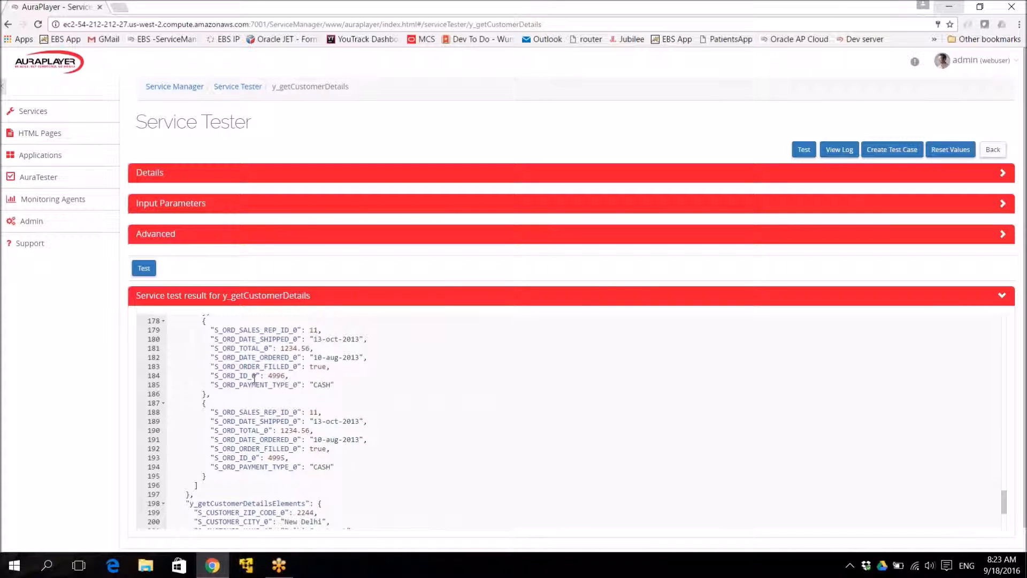
{"action": "scroll", "coordinate": [254, 380], "scroll_direction": "up", "scroll_amount": 1}
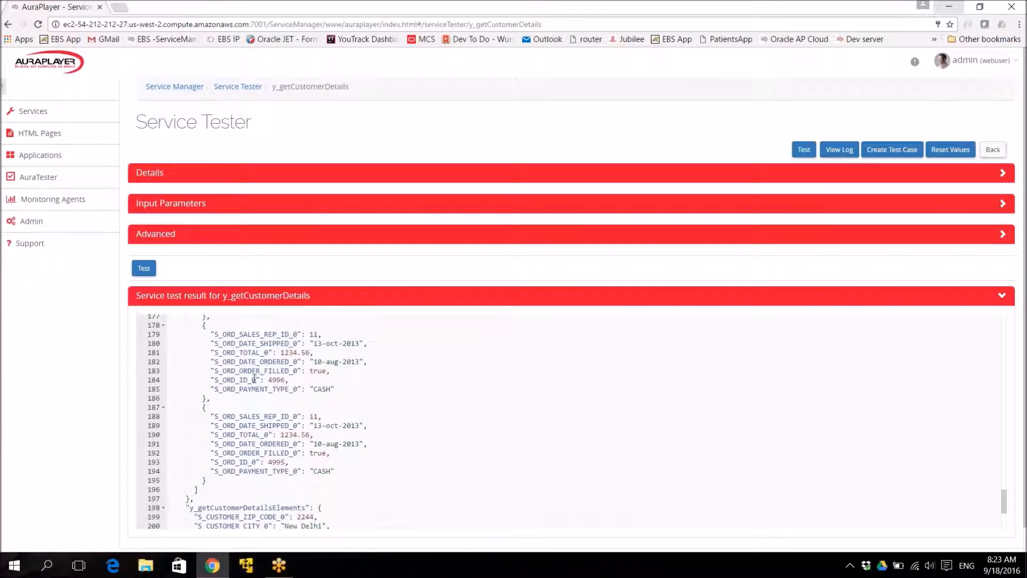
Edit the y_Login service and save the StatusBarMessages output validation as fail if "Response is NOT empty".
{"action": "left_click", "coordinate": [59, 118]}
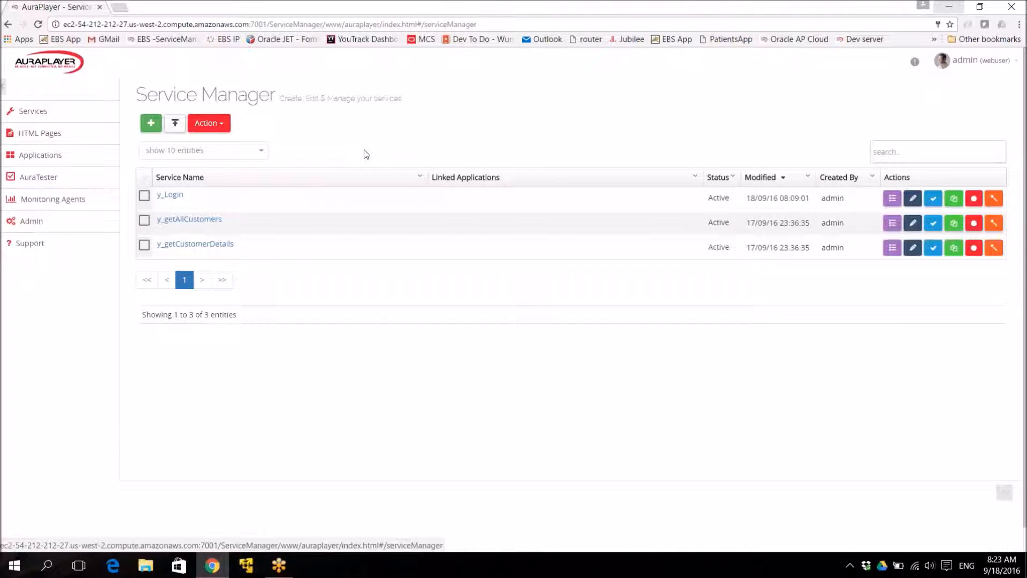
{"action": "right_click", "coordinate": [208, 198]}
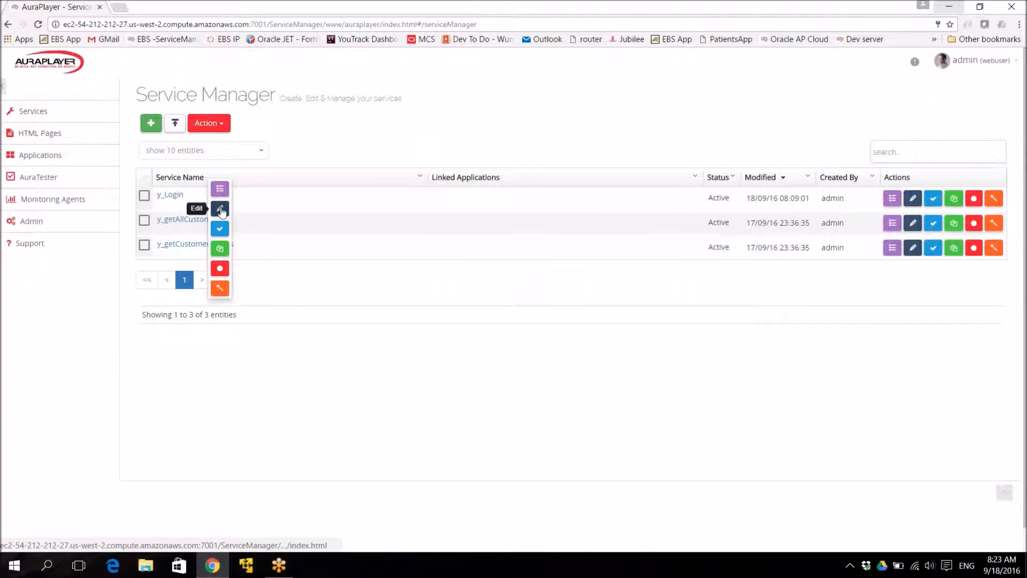
{"action": "left_click", "coordinate": [220, 208]}
{"action": "scroll", "coordinate": [306, 311], "scroll_direction": "down", "scroll_amount": 1}
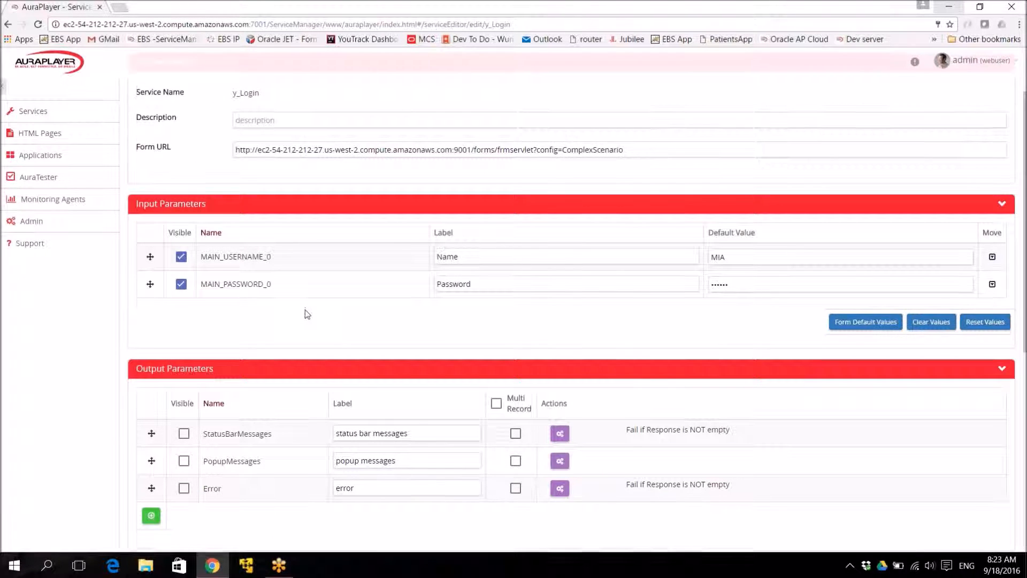
{"action": "scroll", "coordinate": [307, 313], "scroll_direction": "down", "scroll_amount": 1}
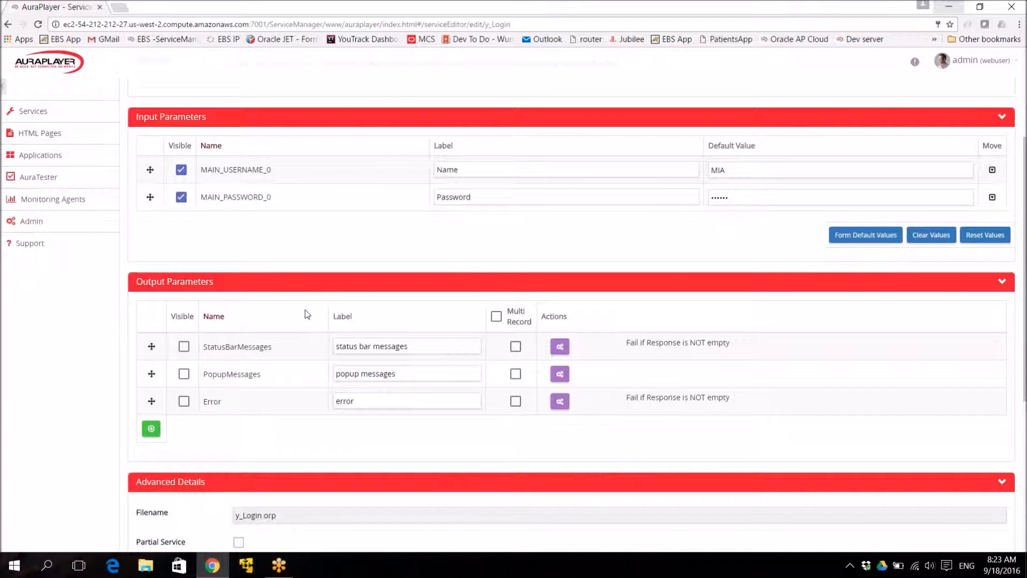
{"action": "left_click", "coordinate": [560, 346]}
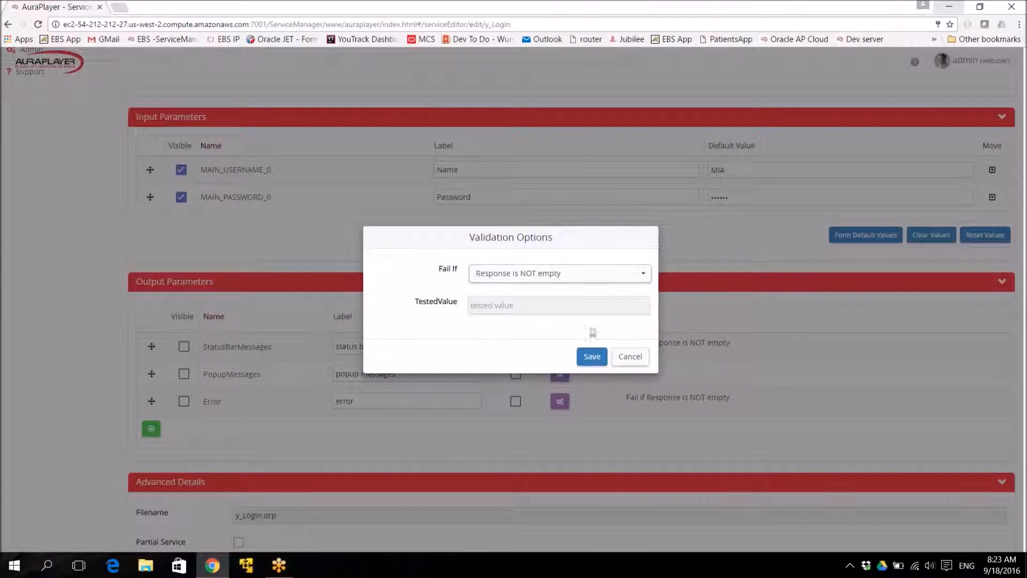
{"action": "left_click", "coordinate": [591, 358]}
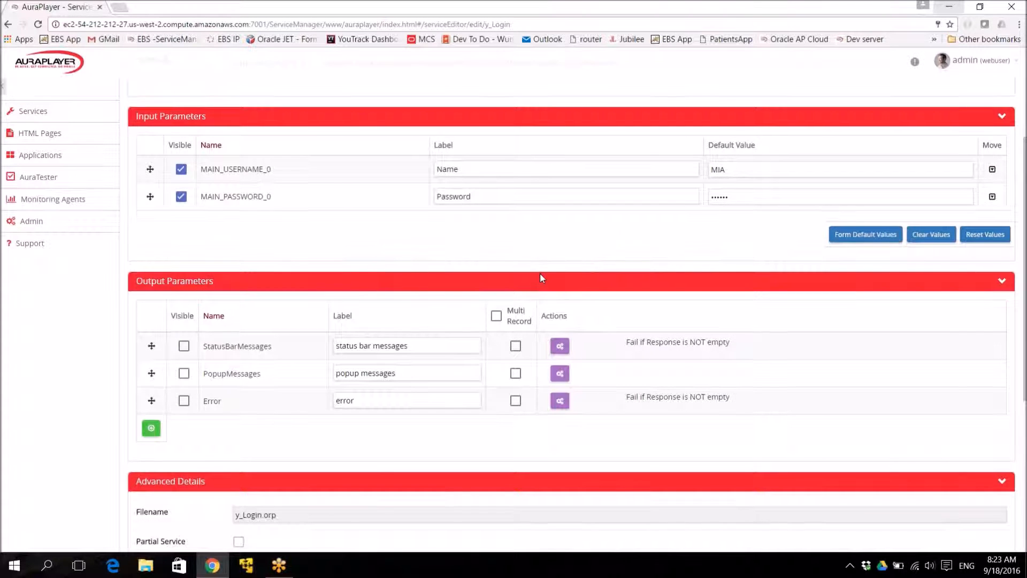
Set y_Login's Validation Failure Status to "401 - Unauthorized" in the advanced details and update the service.
{"action": "scroll", "coordinate": [540, 274], "scroll_direction": "down", "scroll_amount": 5}
{"action": "scroll", "coordinate": [542, 278], "scroll_direction": "up", "scroll_amount": 2}
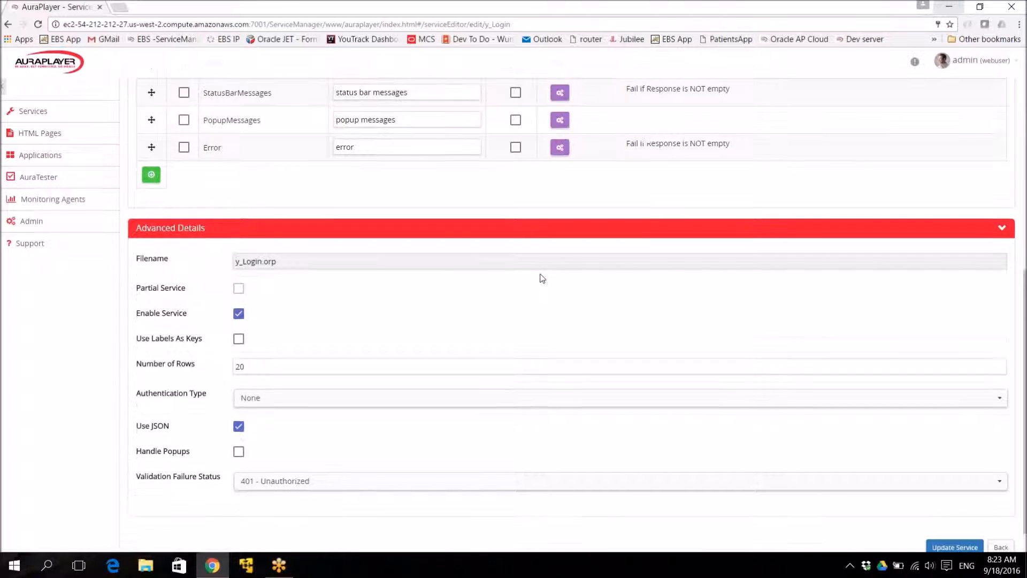
{"action": "scroll", "coordinate": [542, 278], "scroll_direction": "down", "scroll_amount": 3}
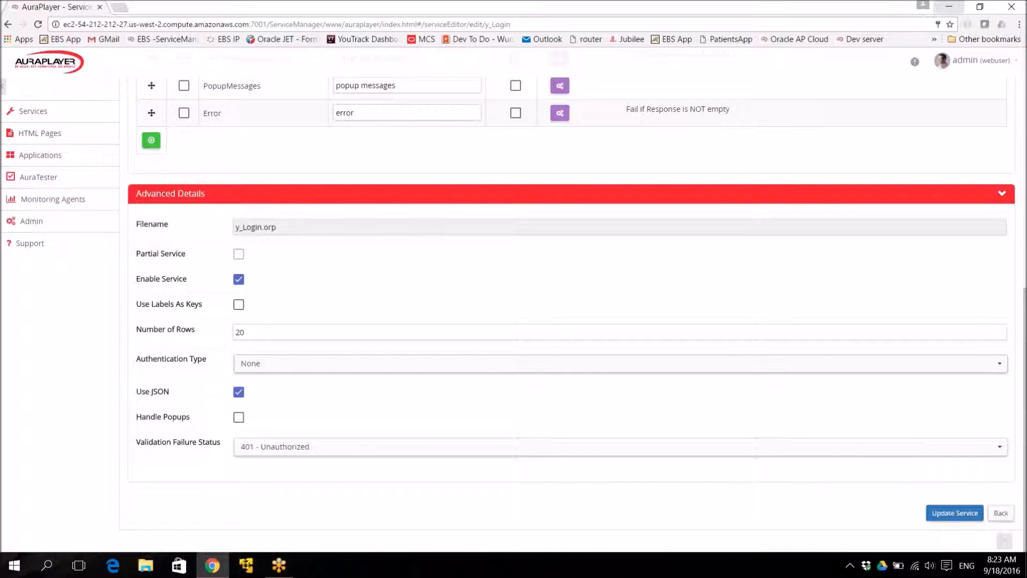
{"action": "left_click", "coordinate": [455, 455]}
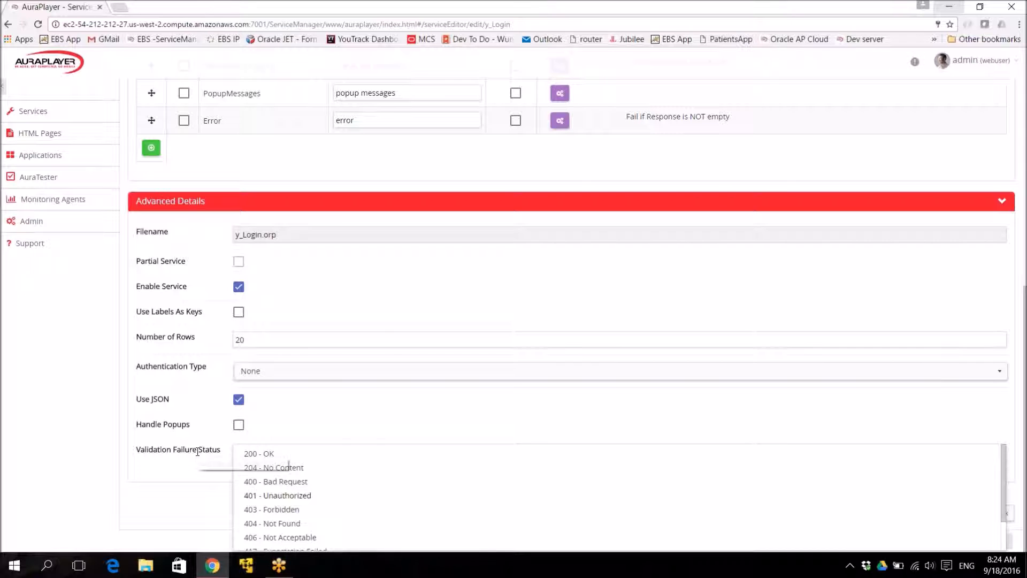
{"action": "left_click", "coordinate": [251, 454]}
{"action": "left_click", "coordinate": [257, 453]}
{"action": "left_click", "coordinate": [268, 495]}
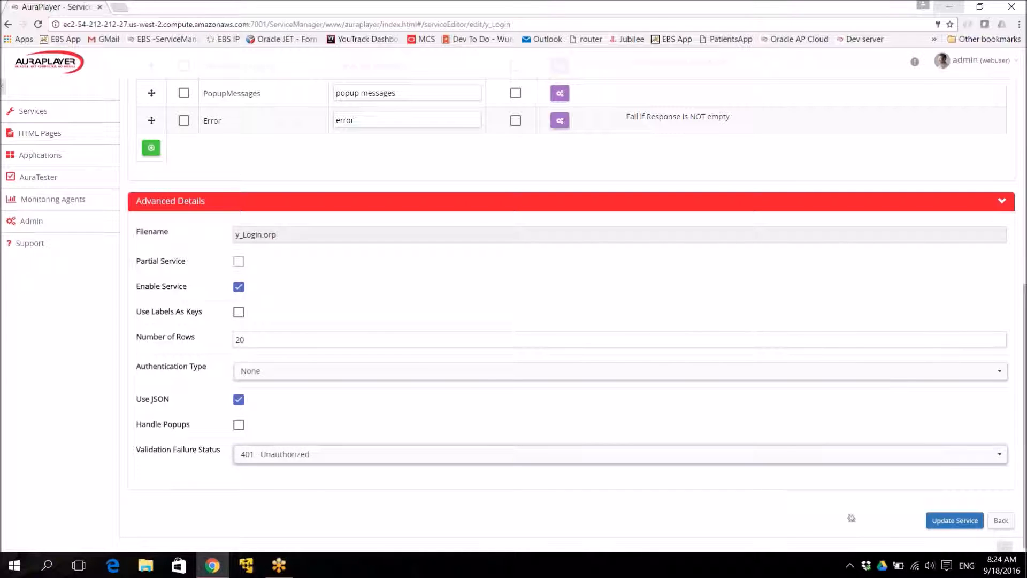
{"action": "left_click", "coordinate": [956, 522]}
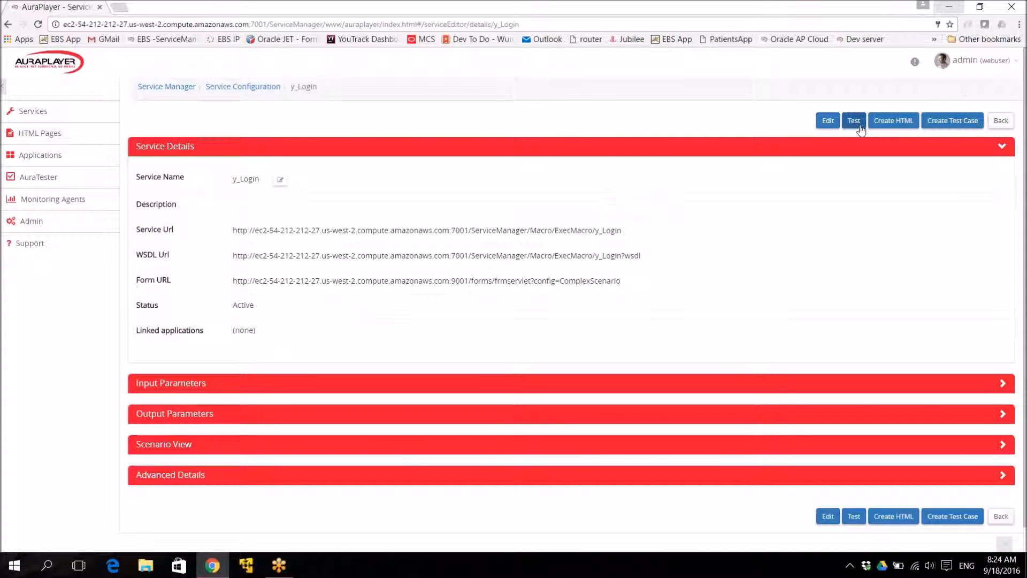
Test y_Login with "dd" appended to the MAIN_USERNAME_0 value, dismiss the notification, and inspect the success and Error entries.
{"action": "left_click", "coordinate": [859, 126]}
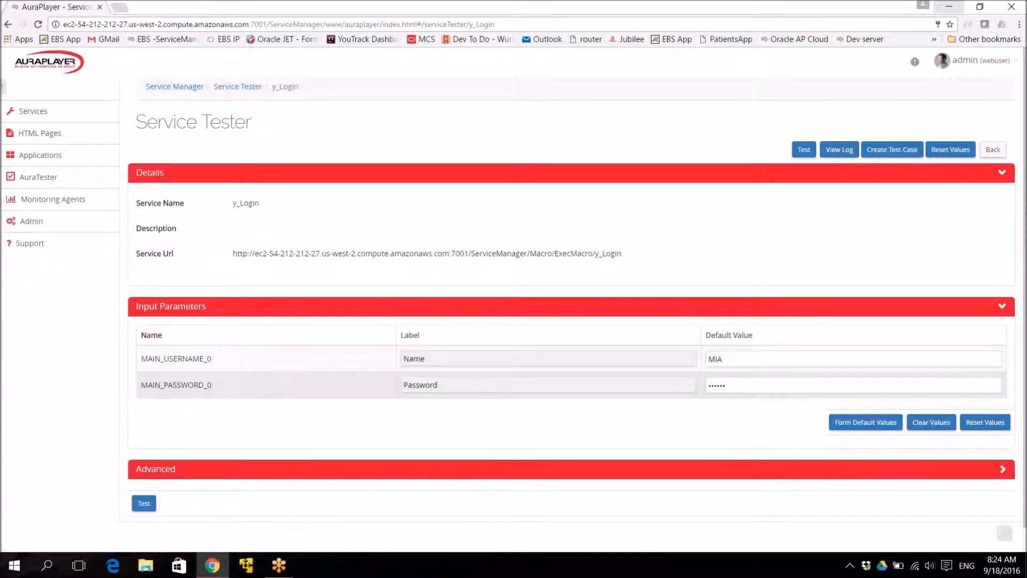
{"action": "left_click", "coordinate": [773, 361]}
{"action": "type", "text": "dd"}
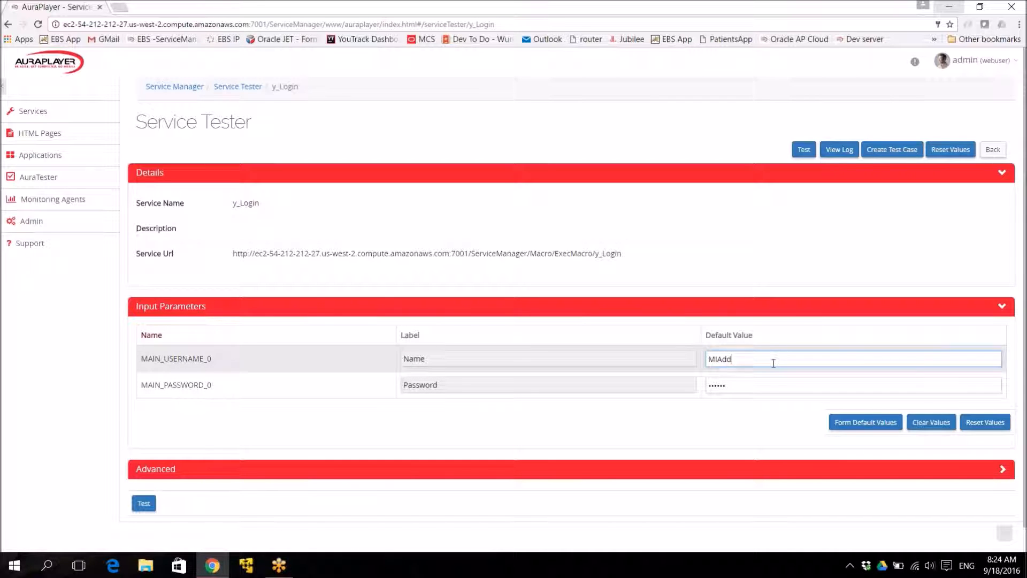
{"action": "left_click", "coordinate": [144, 503]}
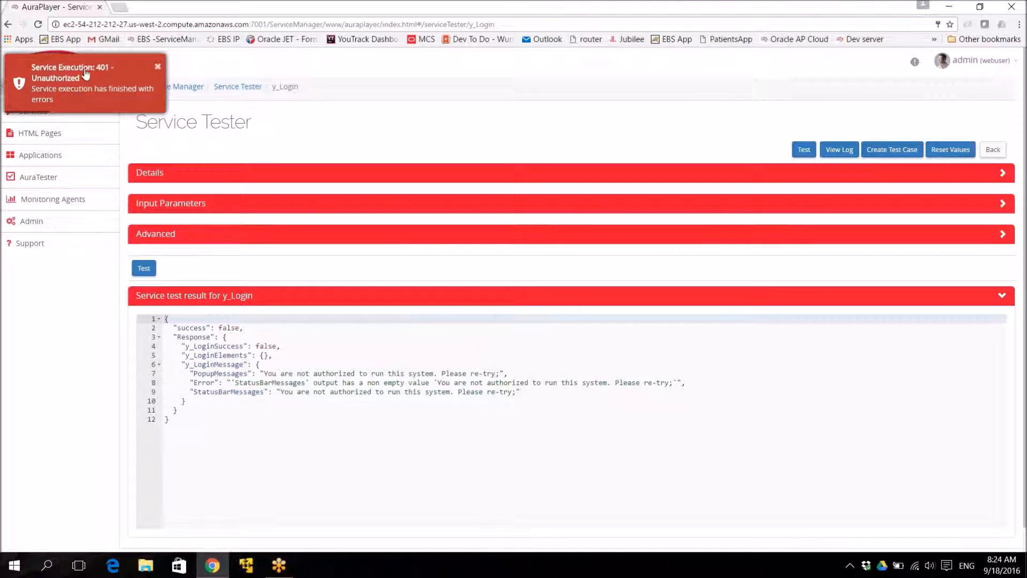
{"action": "left_click", "coordinate": [158, 70]}
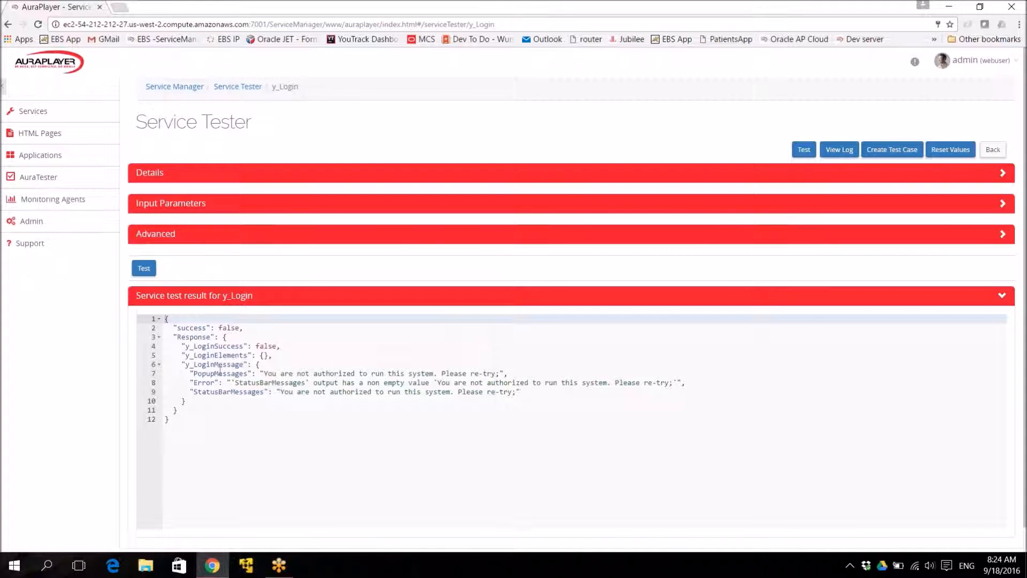
{"action": "double_click", "coordinate": [189, 327]}
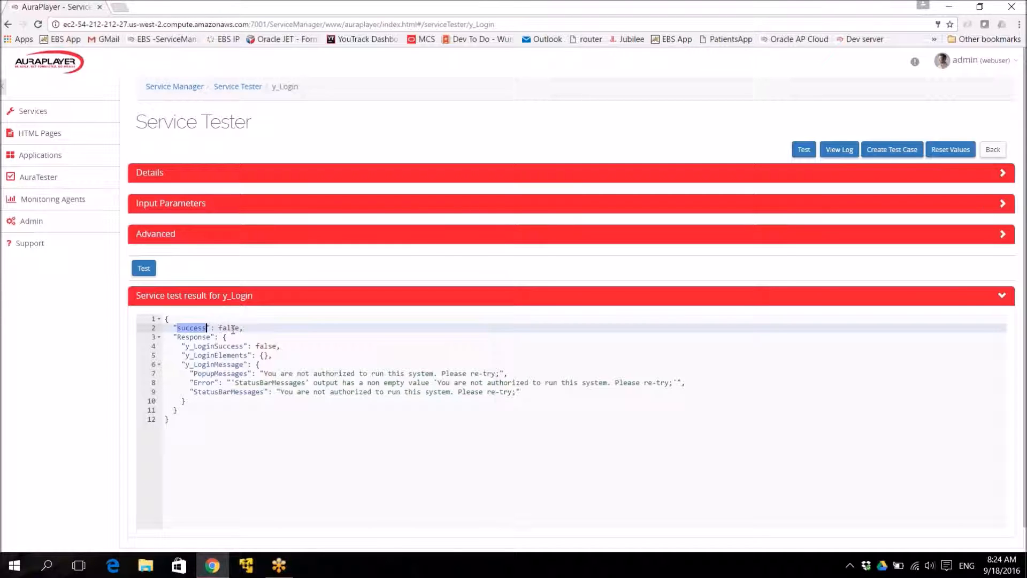
{"action": "double_click", "coordinate": [231, 328]}
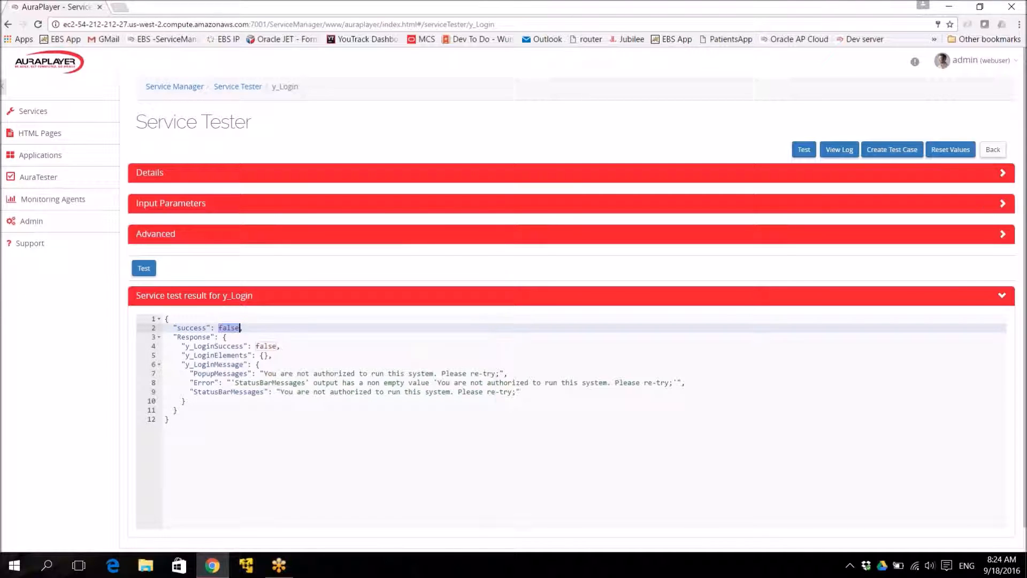
{"action": "double_click", "coordinate": [208, 383]}
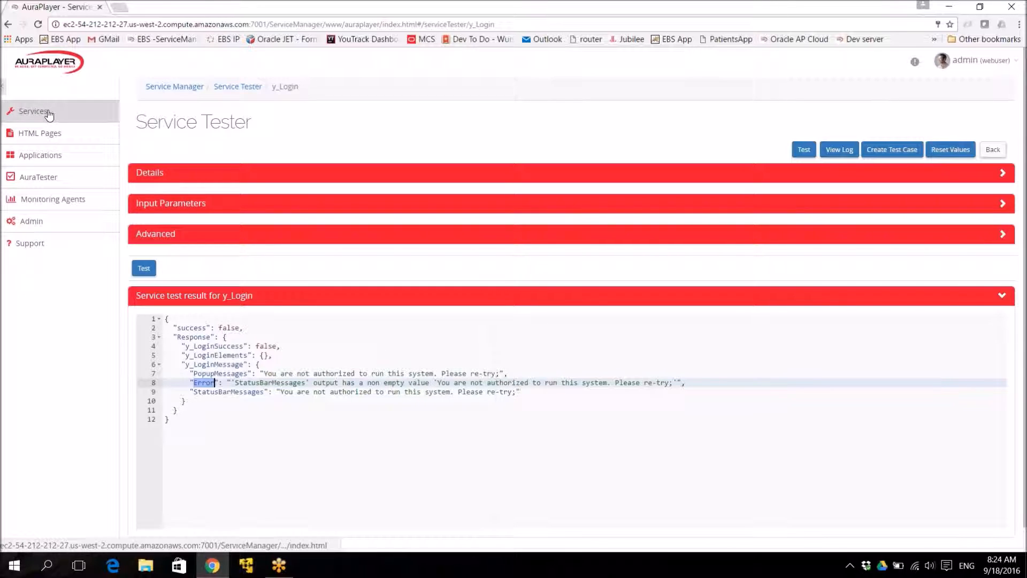
Create a new application in the Application Manager and name it "Customers".
{"action": "left_click", "coordinate": [42, 156]}
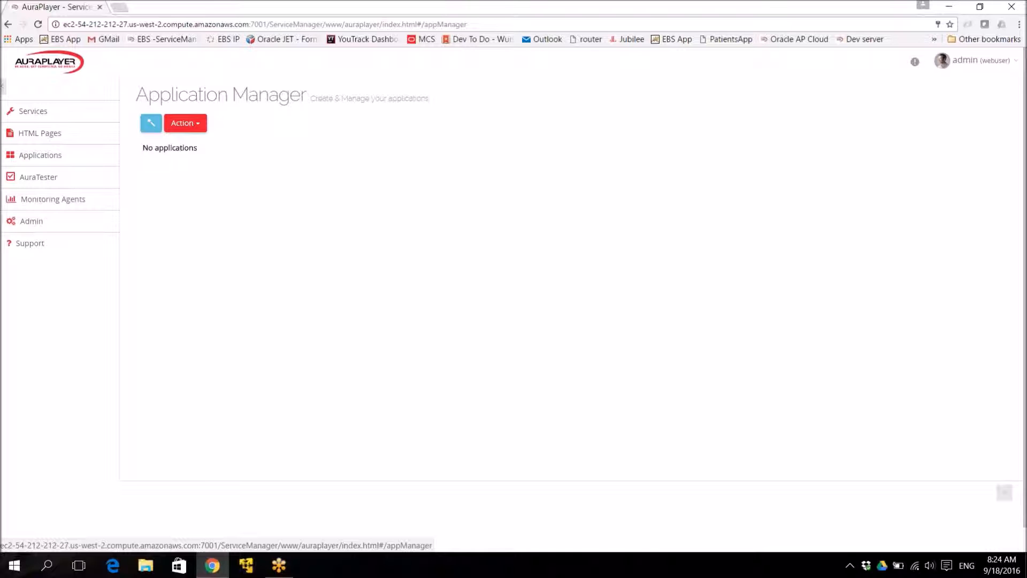
{"action": "left_click", "coordinate": [151, 124]}
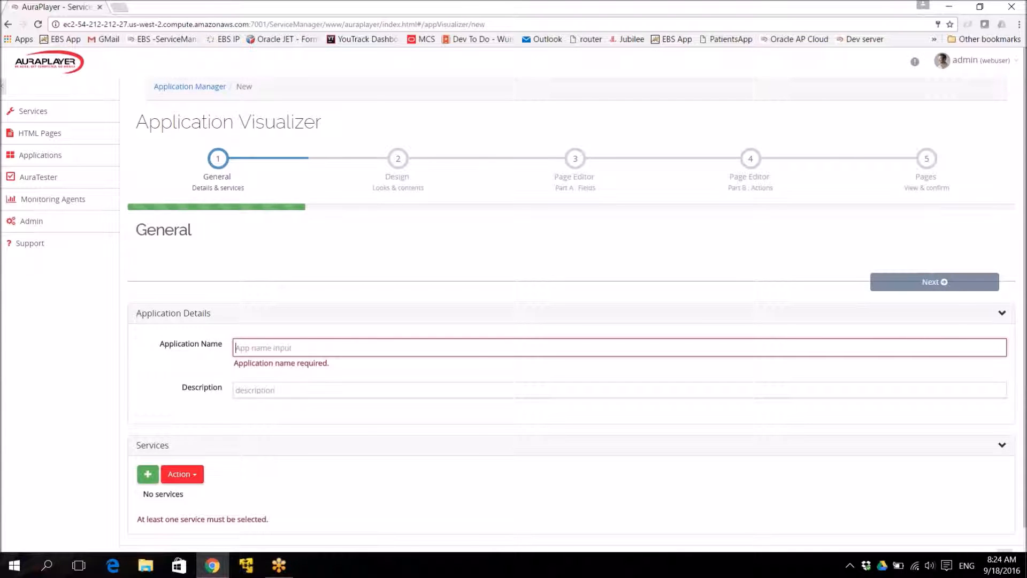
{"action": "type", "text": "Customers"}
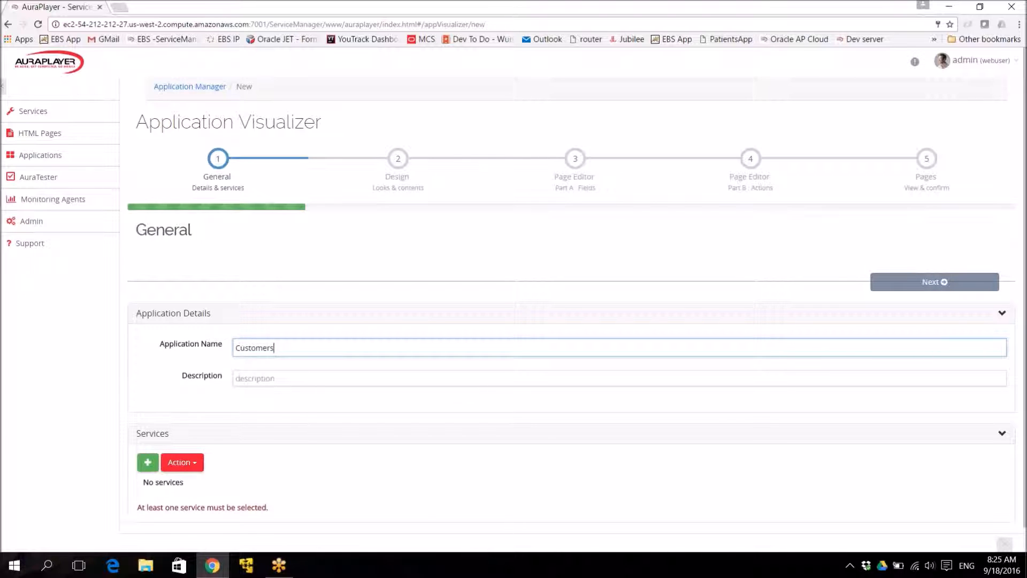
Add the y_Login, y_getAllCustomers and y_getCustomerDetails services to the application and proceed to the Design stage.
{"action": "left_click", "coordinate": [147, 463]}
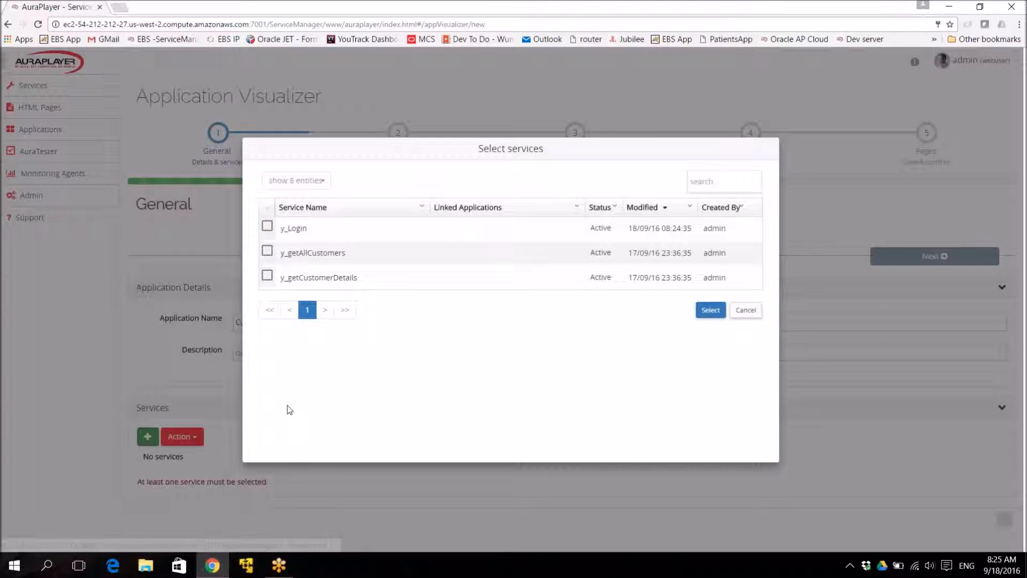
{"action": "left_click", "coordinate": [269, 211]}
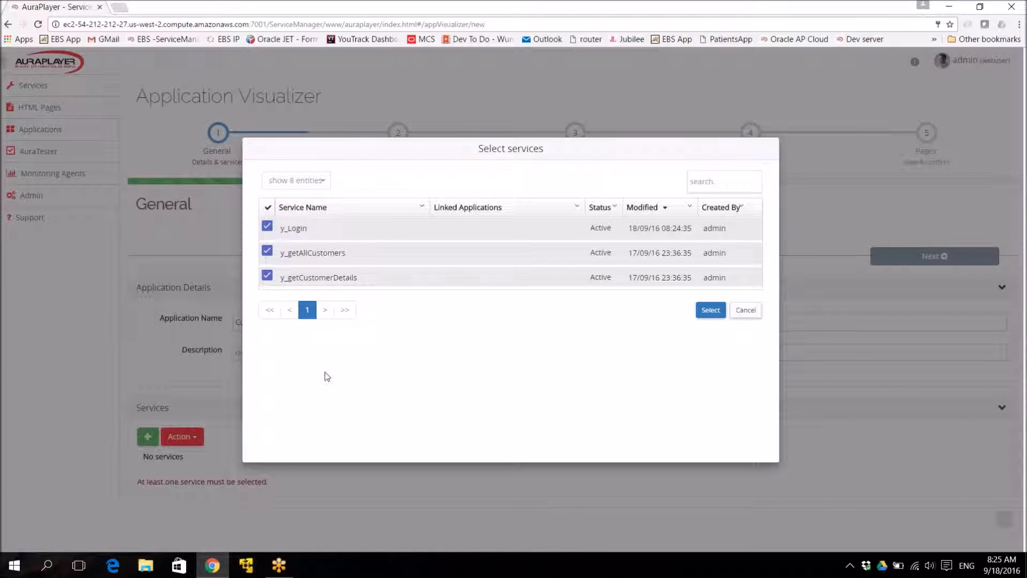
{"action": "left_click", "coordinate": [711, 310]}
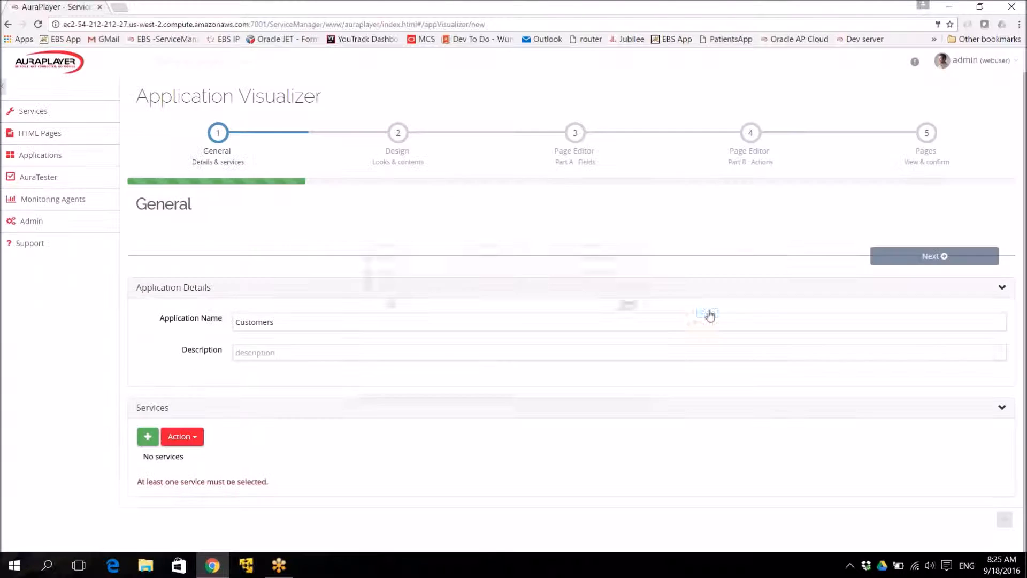
{"action": "scroll", "coordinate": [522, 379], "scroll_direction": "down", "scroll_amount": 1}
{"action": "scroll", "coordinate": [523, 380], "scroll_direction": "down", "scroll_amount": 1}
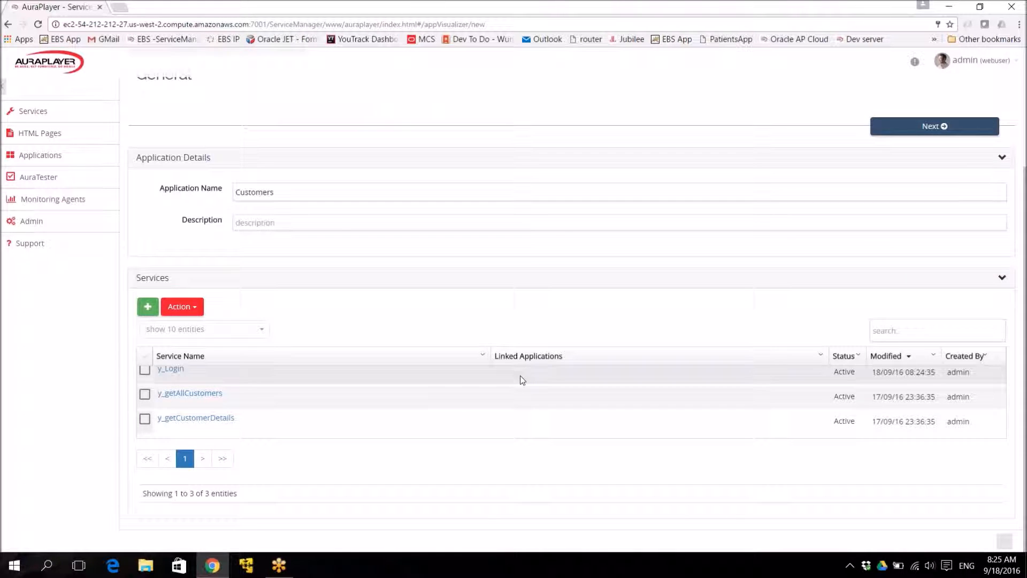
{"action": "left_click", "coordinate": [940, 131]}
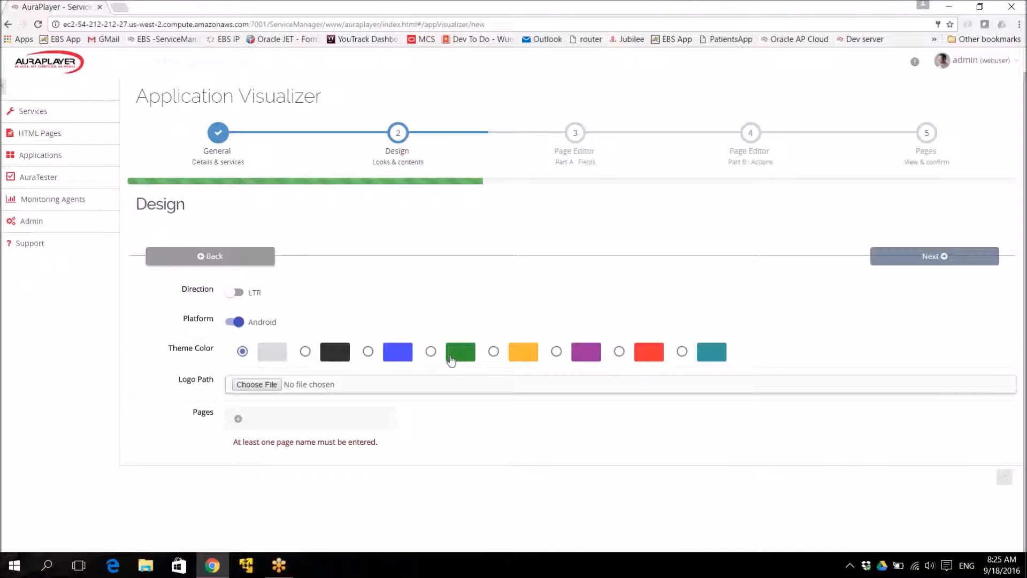
Choose the green theme color and add the pages Login and CustomerList to the application.
{"action": "left_click", "coordinate": [431, 352]}
{"action": "left_click", "coordinate": [239, 421]}
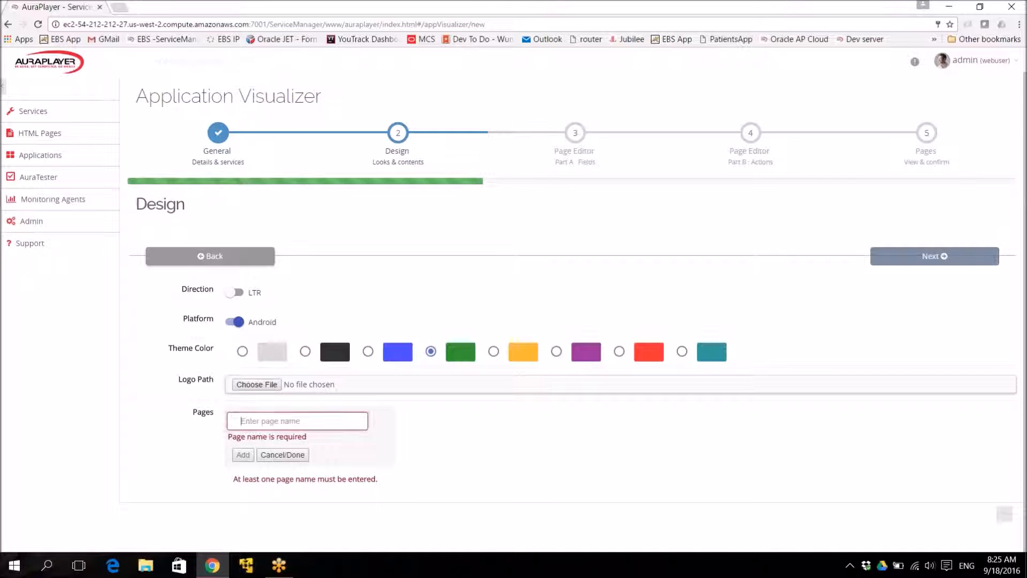
{"action": "type", "text": "Login"}
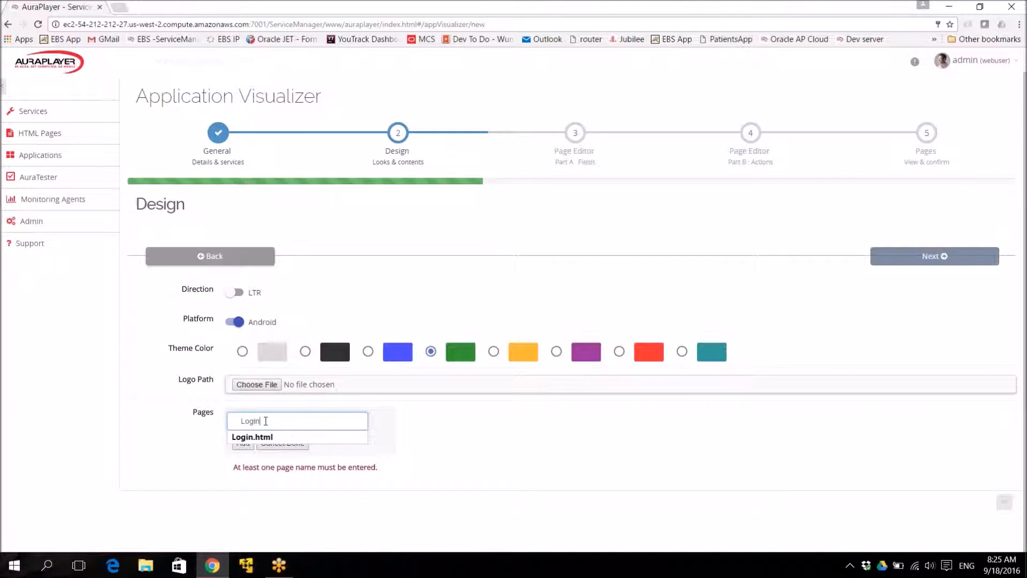
{"action": "key", "text": "Return"}
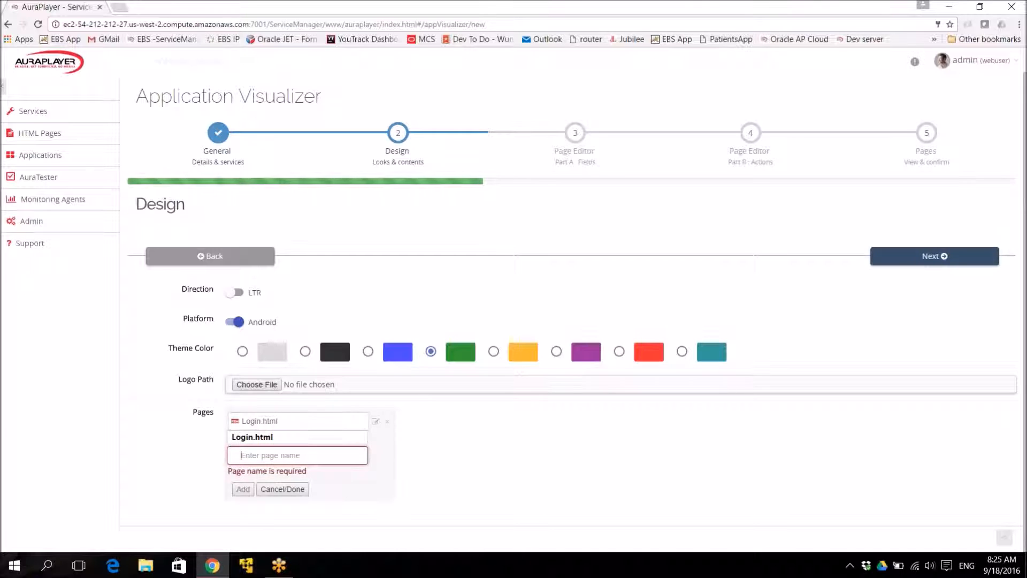
{"action": "type", "text": "CustomerL"}
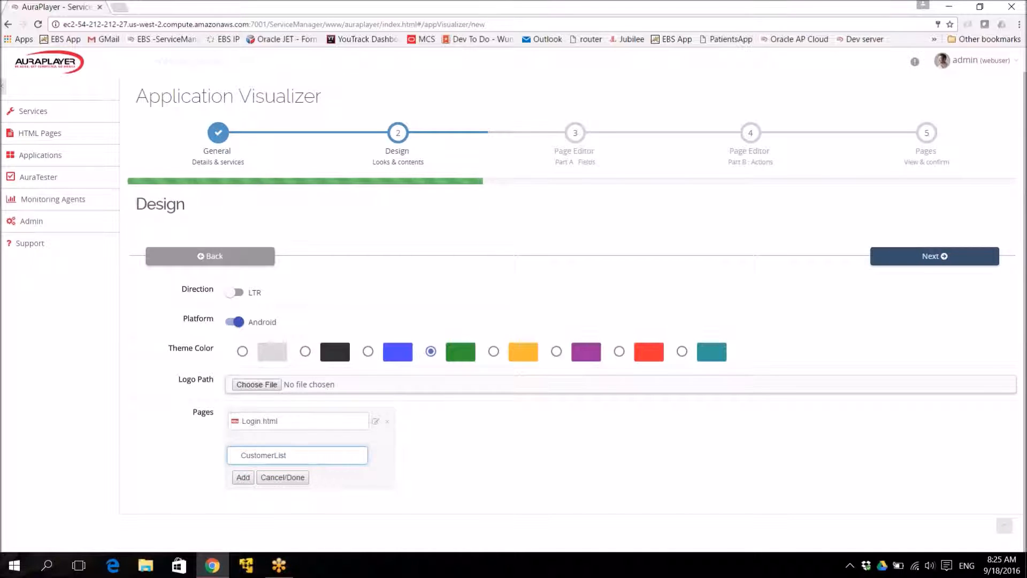
{"action": "type", "text": "ist"}
{"action": "key", "text": "Return"}
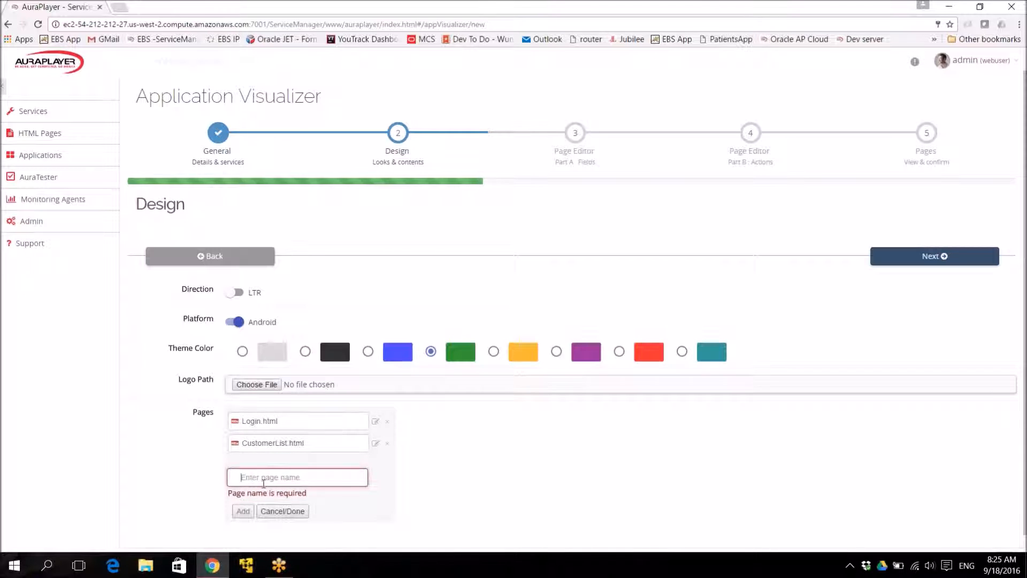
Add the pages CustomerDetails and Orders, and proceed to the Page Editor's fields stage.
{"action": "type", "text": "C"}
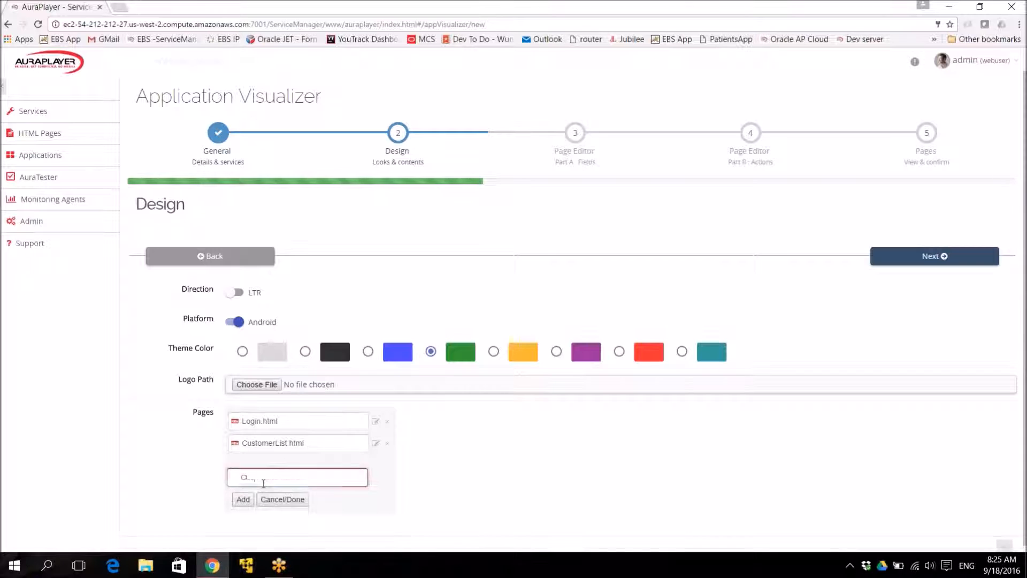
{"action": "type", "text": "ustomerDetails"}
{"action": "key", "text": "Return"}
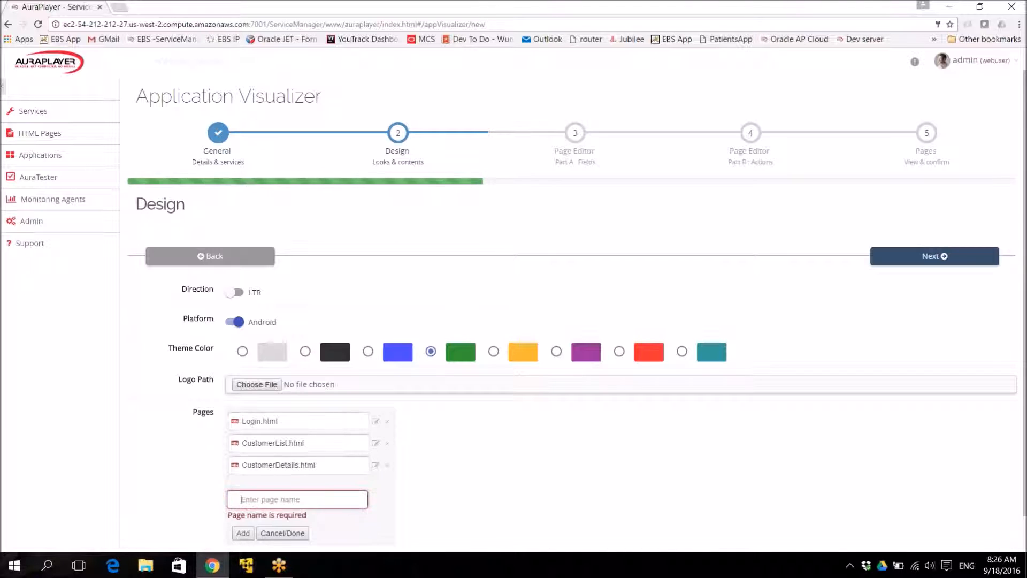
{"action": "type", "text": "Orders"}
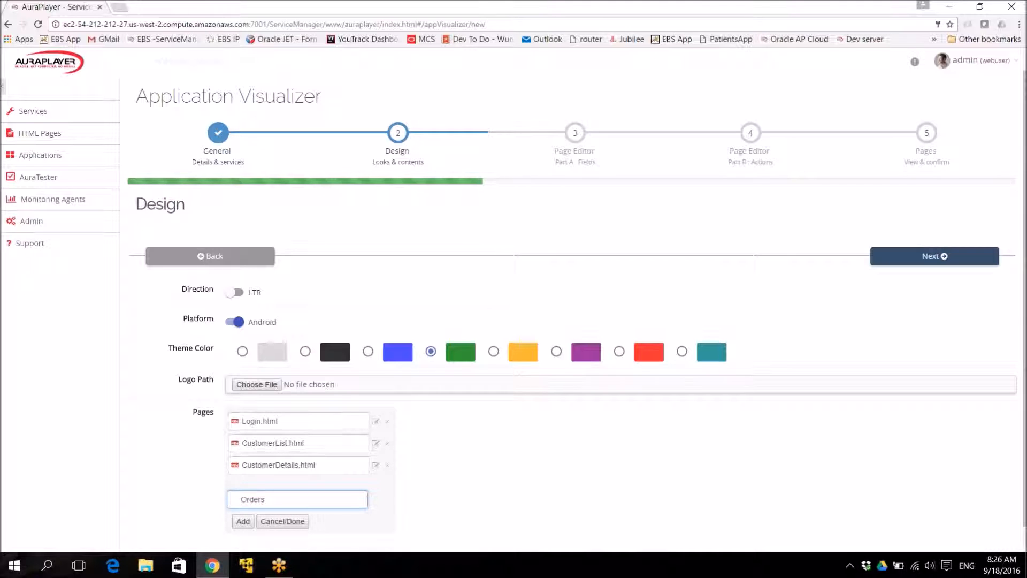
{"action": "key", "text": "Return"}
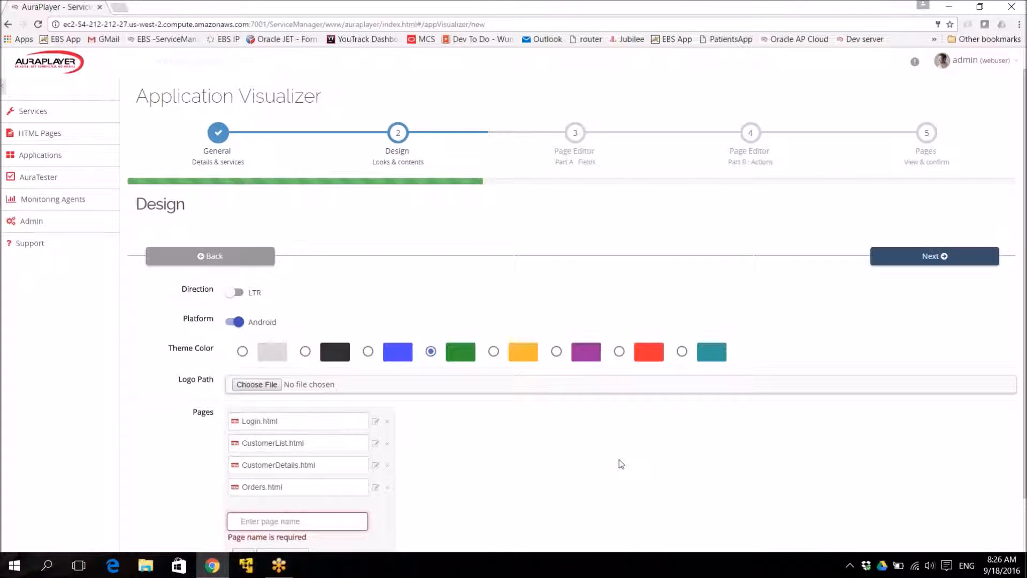
{"action": "scroll", "coordinate": [778, 321], "scroll_direction": "down", "scroll_amount": 1}
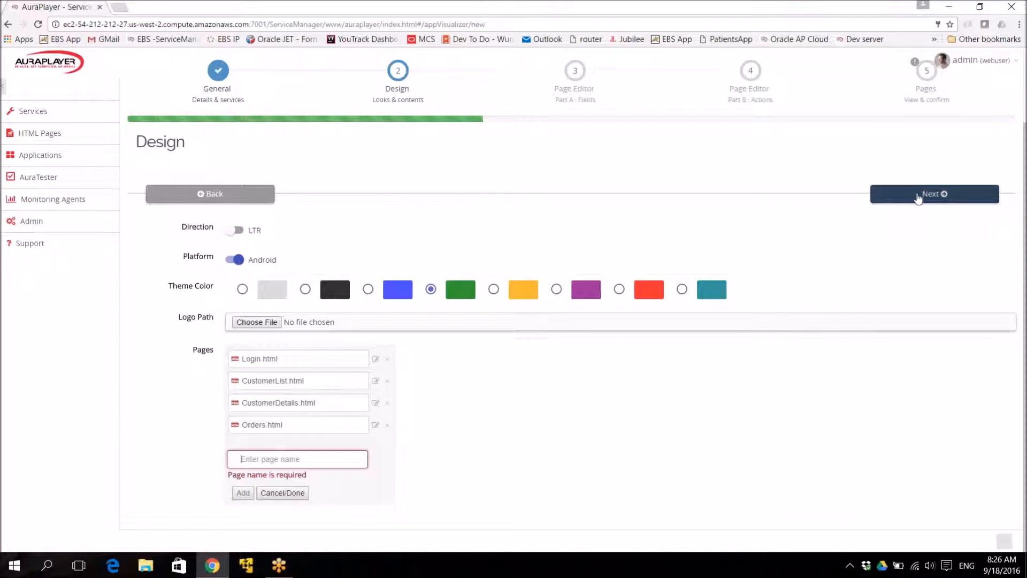
{"action": "left_click", "coordinate": [919, 196]}
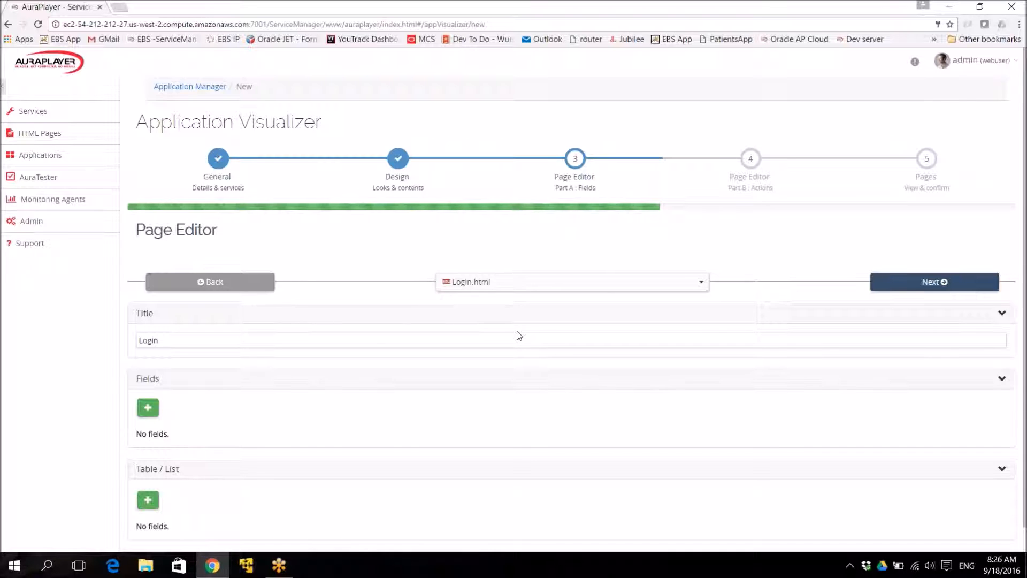
Add y_Login's input parameters MAIN_USERNAME_0 and MAIN_PASSWORD_0 as fields of the Login.html page.
{"action": "left_click", "coordinate": [538, 285]}
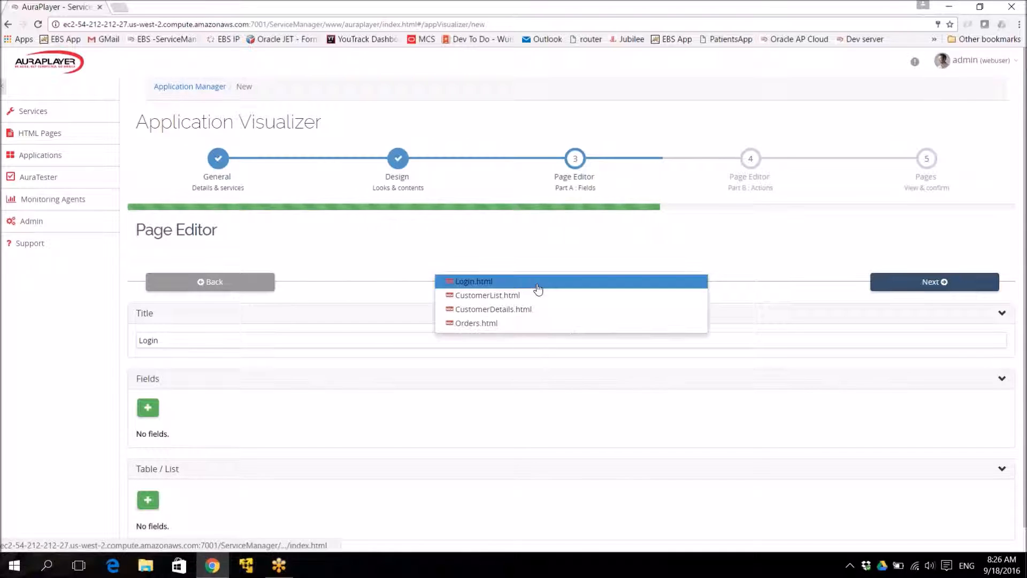
{"action": "left_click", "coordinate": [472, 282]}
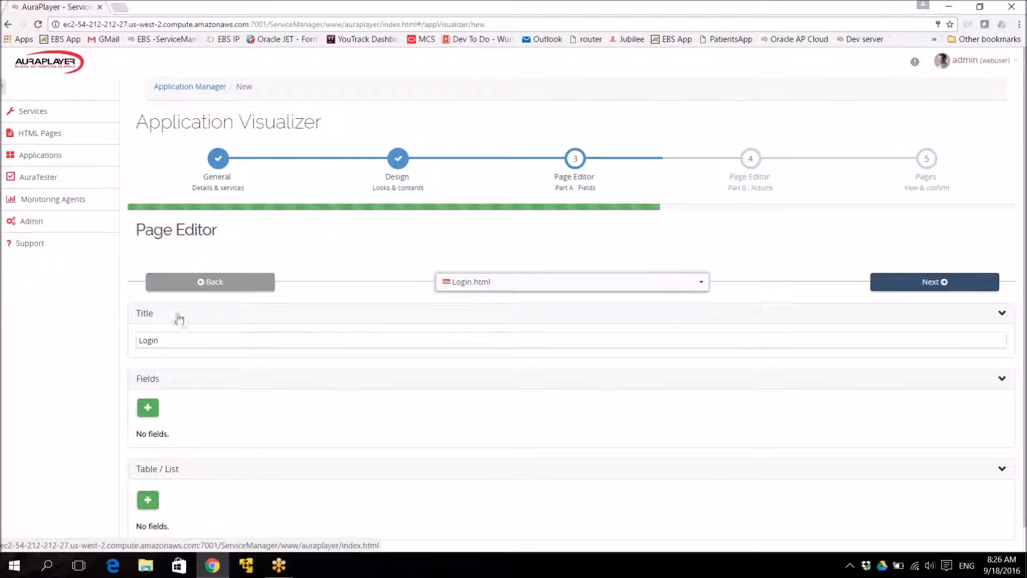
{"action": "key", "text": "Tab"}
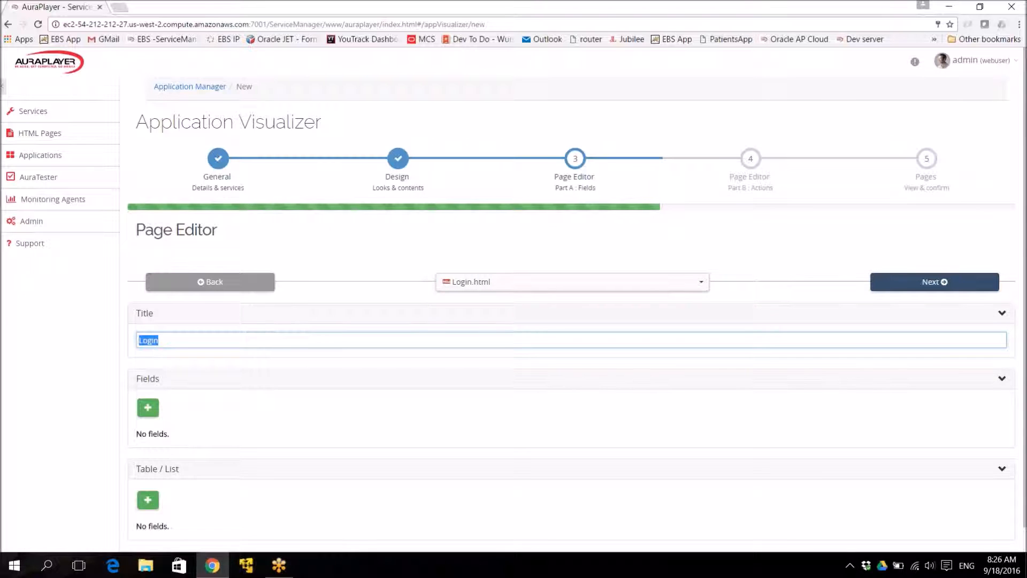
{"action": "left_click", "coordinate": [148, 407]}
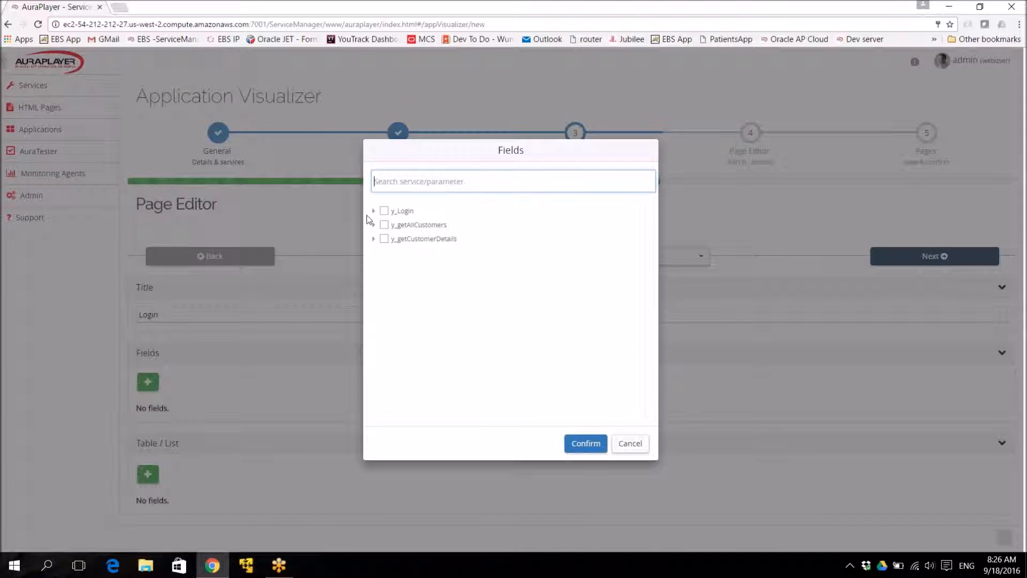
{"action": "left_click", "coordinate": [374, 212]}
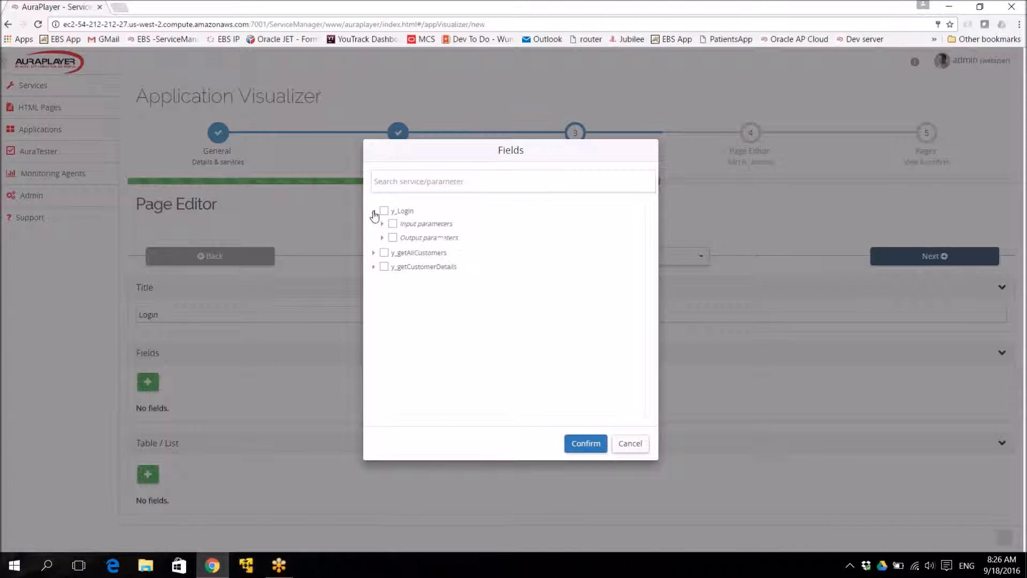
{"action": "left_click", "coordinate": [419, 224]}
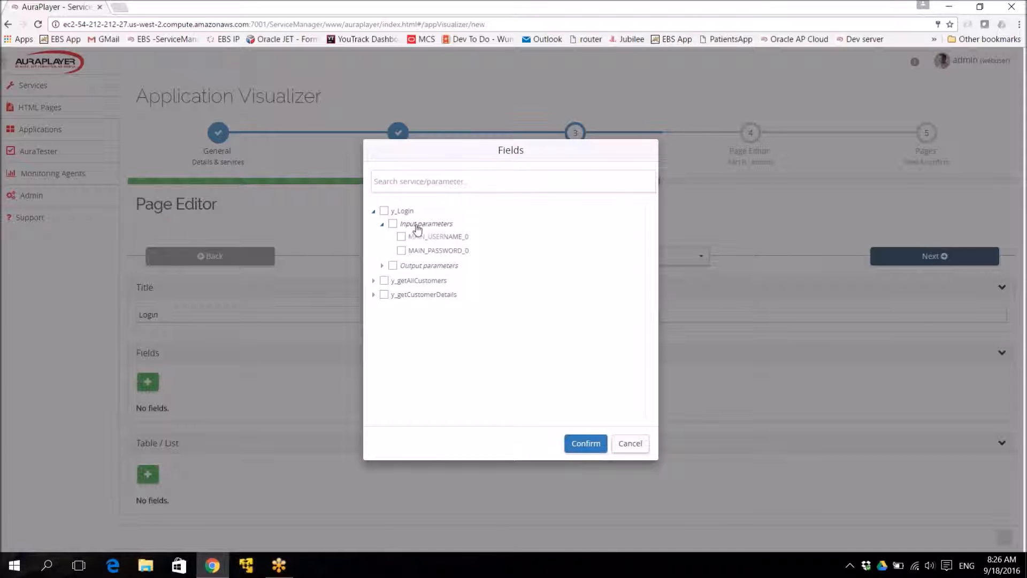
{"action": "left_click", "coordinate": [401, 236]}
{"action": "left_click", "coordinate": [576, 443]}
{"action": "scroll", "coordinate": [395, 407], "scroll_direction": "down", "scroll_amount": 2}
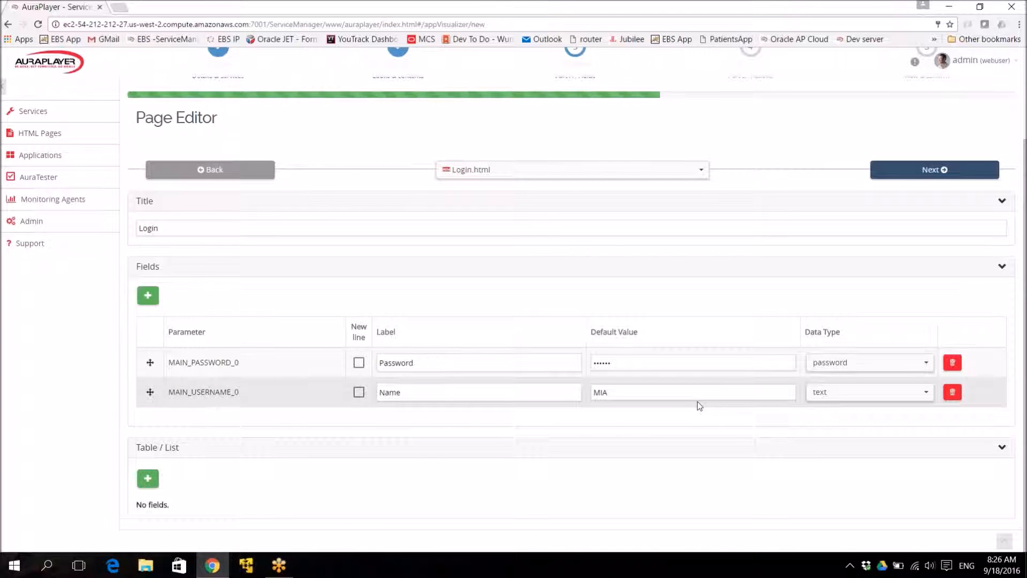
Examine the data type options available for the Login page's password and username fields.
{"action": "left_click", "coordinate": [915, 373]}
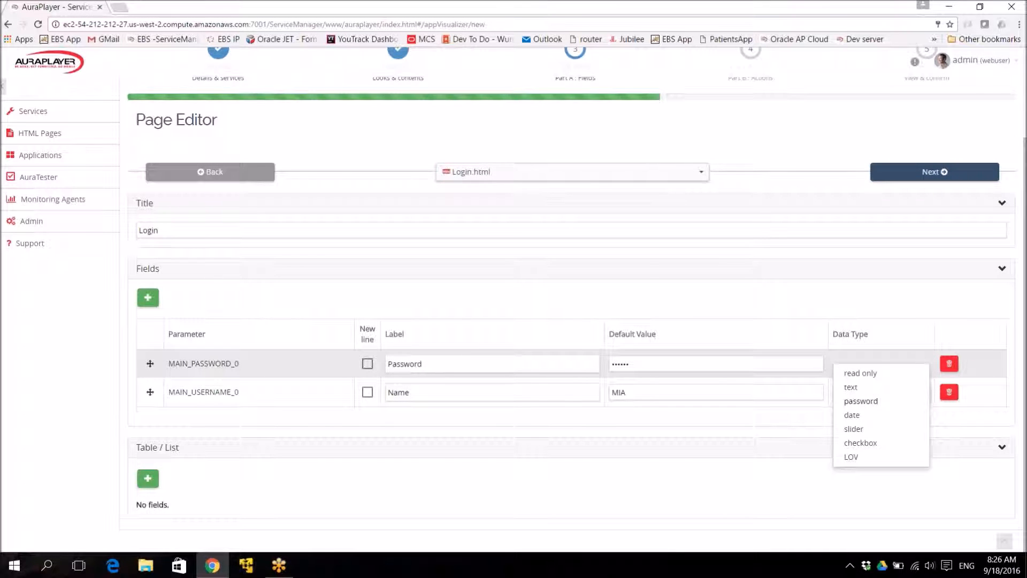
{"action": "left_click", "coordinate": [906, 401]}
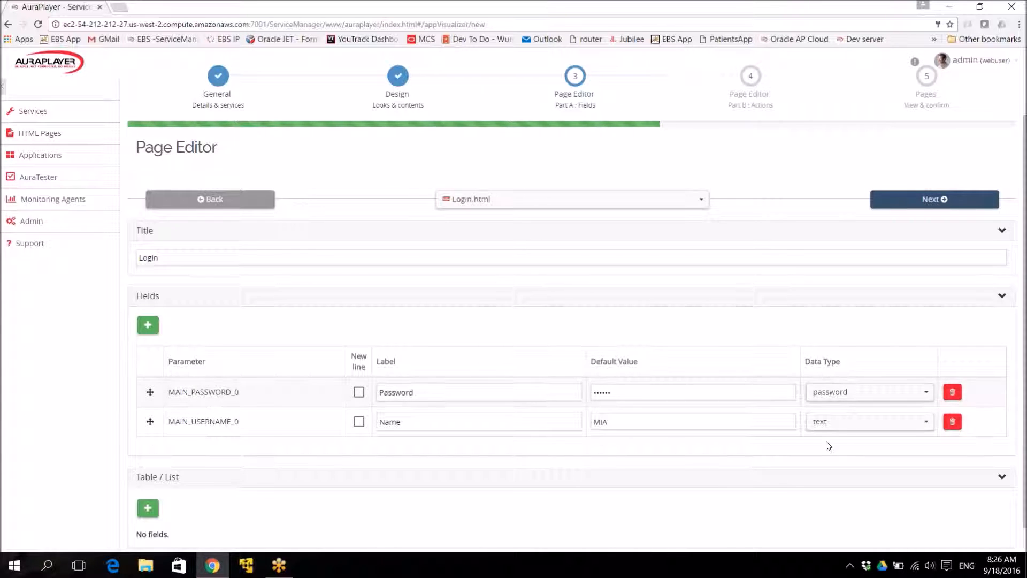
{"action": "left_click", "coordinate": [867, 423]}
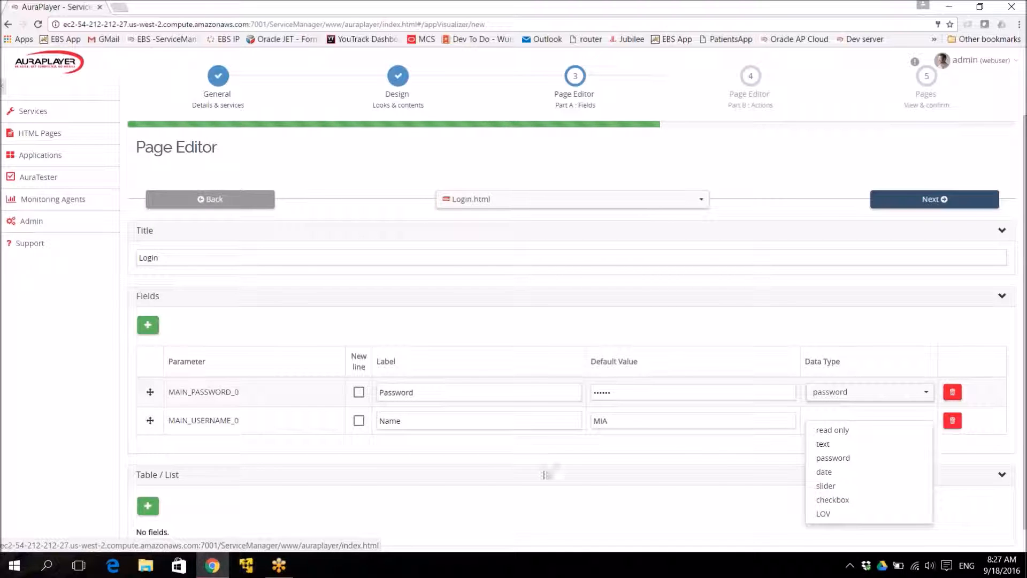
{"action": "left_click", "coordinate": [211, 453]}
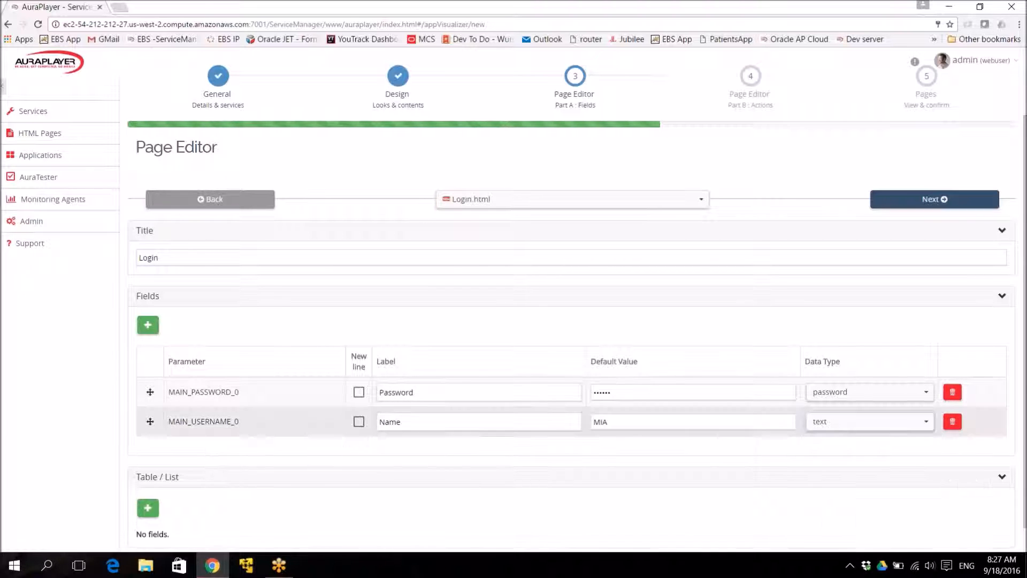
Move the MAIN_USERNAME_0 field above MAIN_PASSWORD_0 and proceed to the Login page's actions stage.
{"action": "left_click_drag", "start_coordinate": [150, 421], "coordinate": [147, 389]}
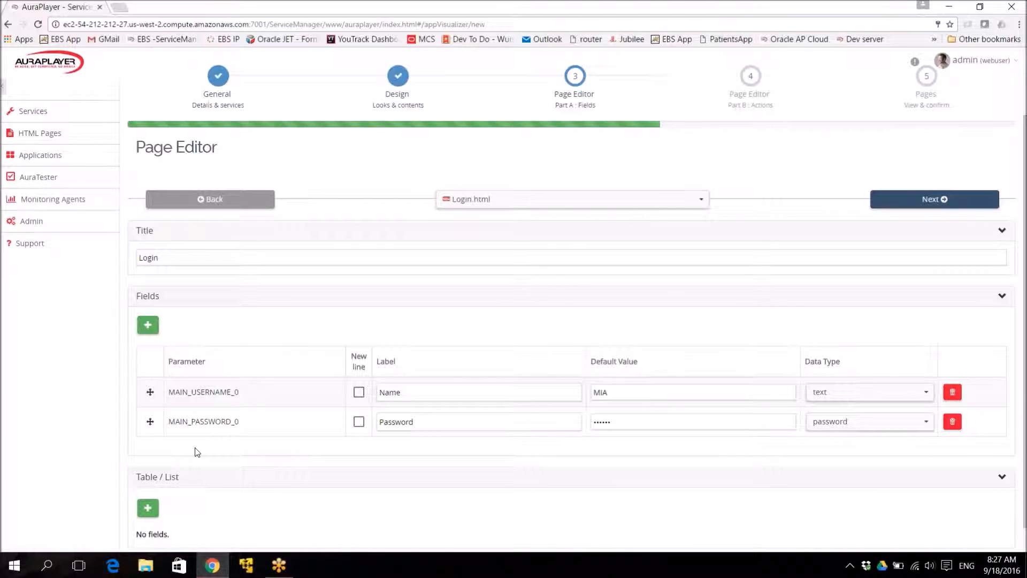
{"action": "scroll", "coordinate": [267, 417], "scroll_direction": "down", "scroll_amount": 1}
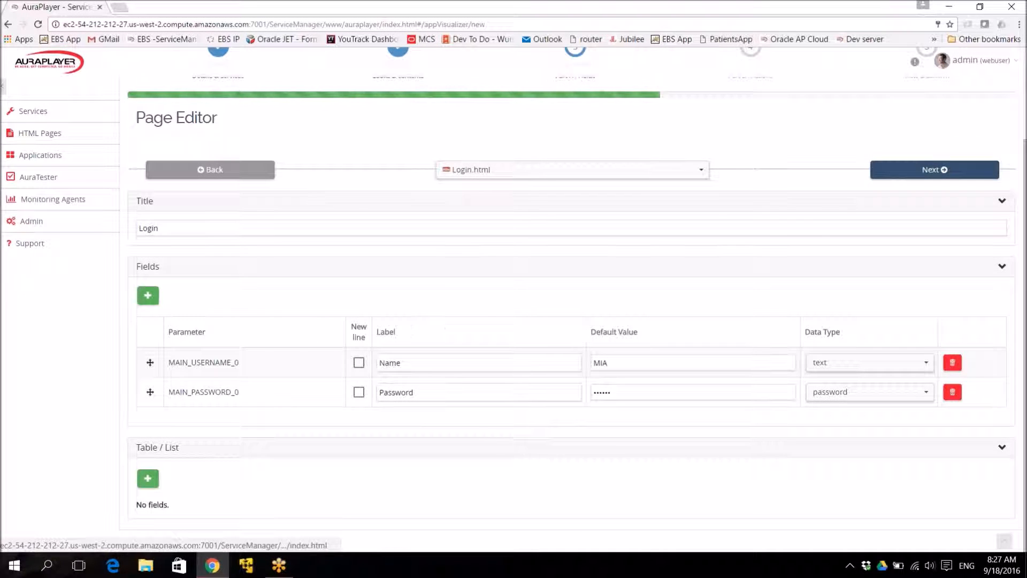
{"action": "left_click", "coordinate": [926, 174]}
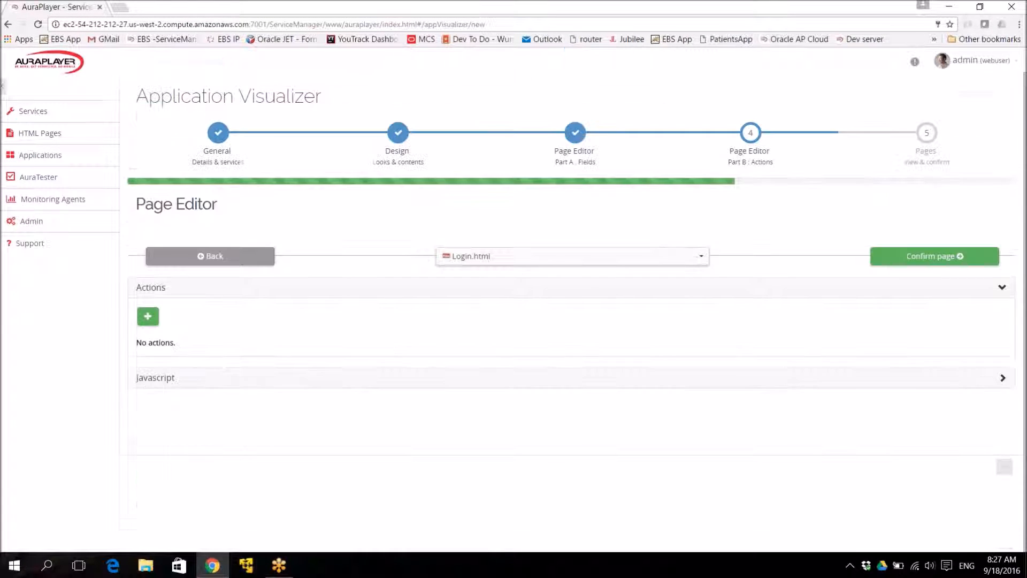
Add an onButtonClick() action to the Login page with the button title Login that executes the service y_Login.
{"action": "left_click", "coordinate": [152, 319]}
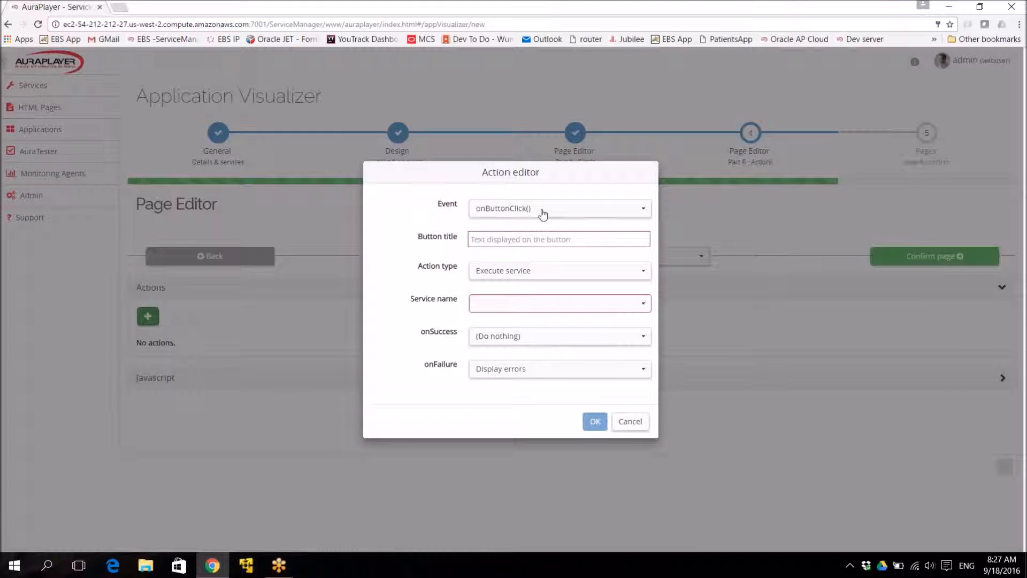
{"action": "left_click", "coordinate": [527, 239]}
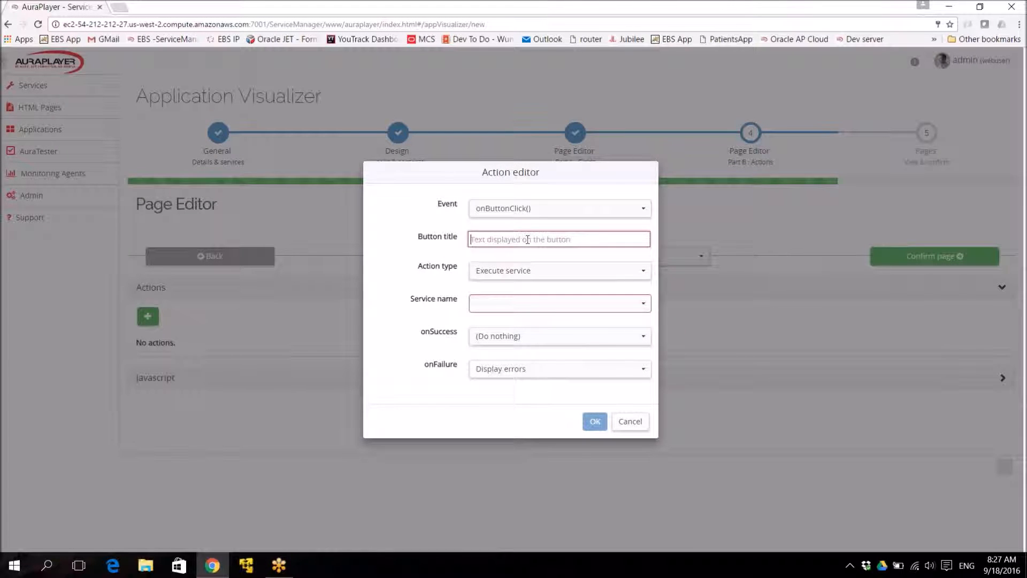
{"action": "type", "text": "Loh"}
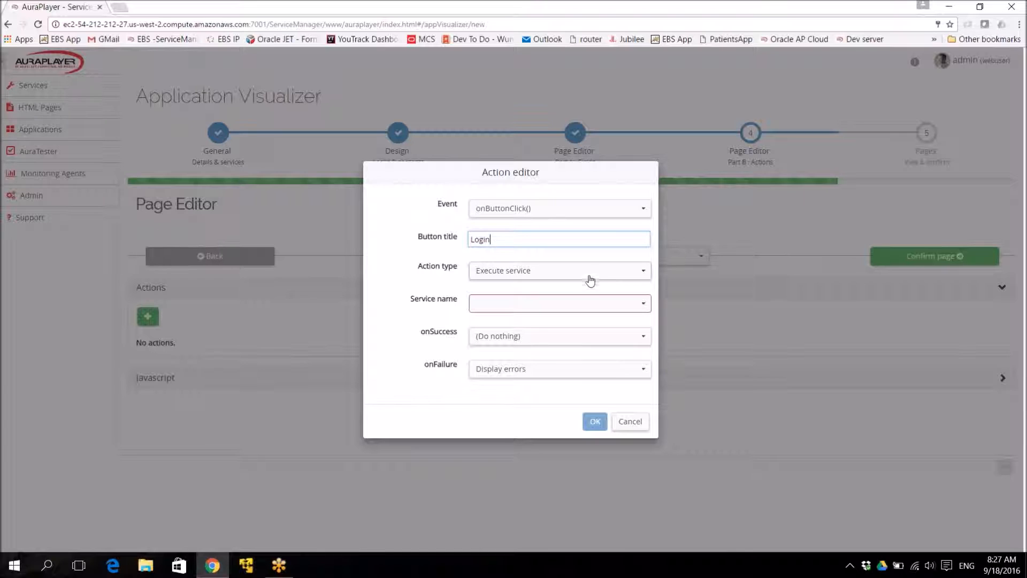
{"action": "left_click", "coordinate": [548, 278]}
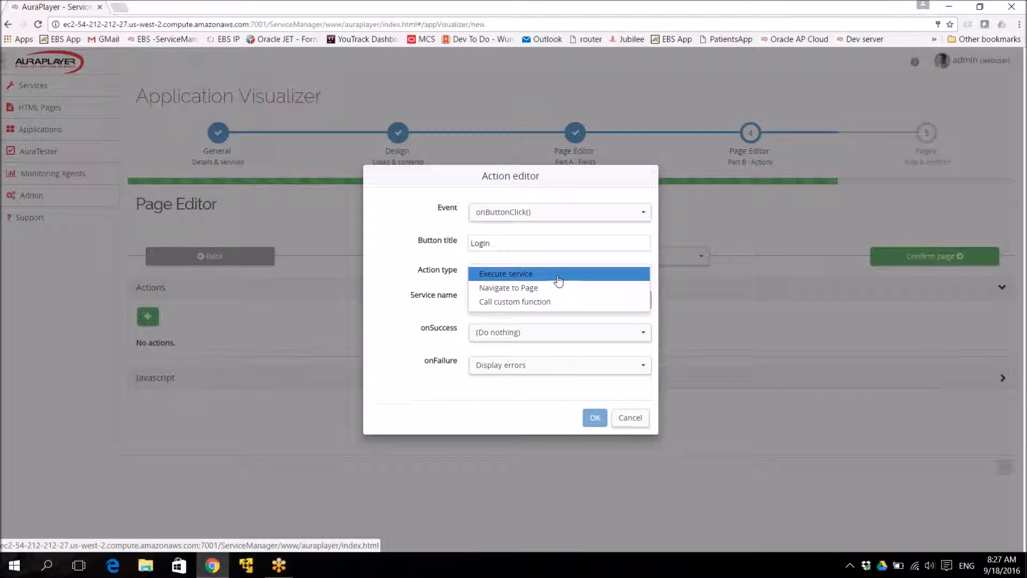
{"action": "left_click", "coordinate": [558, 281]}
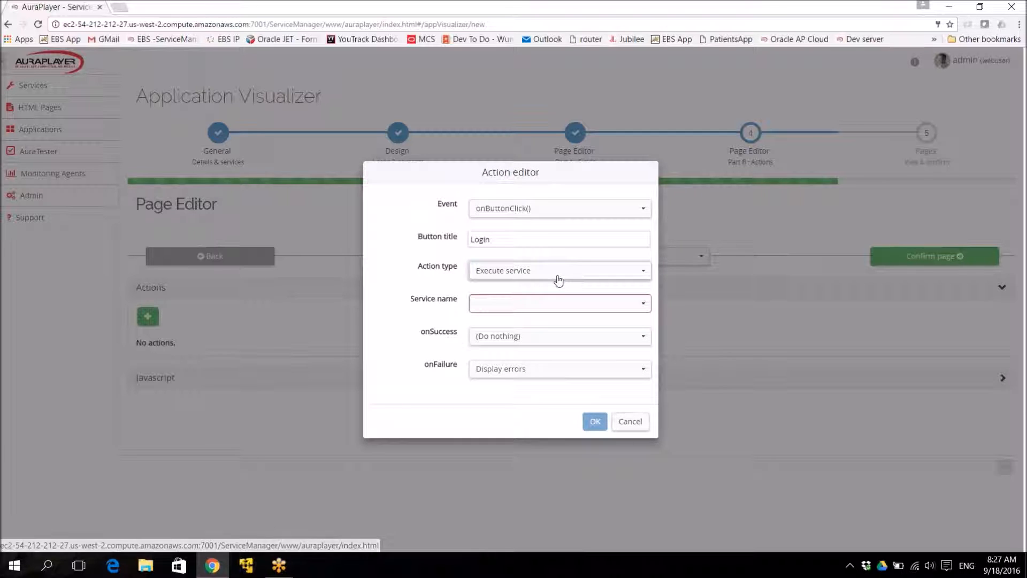
{"action": "left_click", "coordinate": [642, 304]}
{"action": "left_click", "coordinate": [571, 309]}
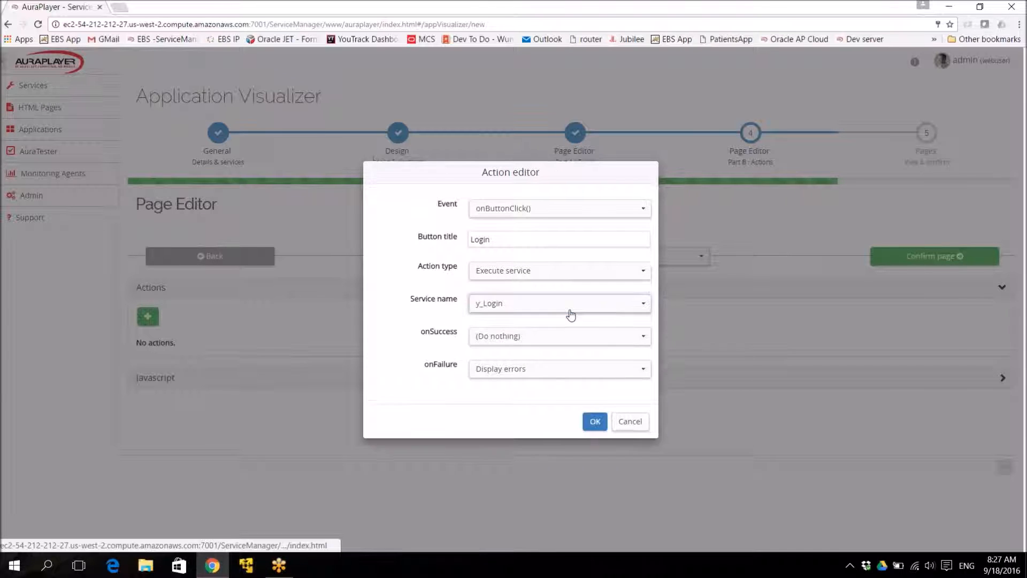
Set the Login action to navigate to CustomerList.html on success.
{"action": "left_click", "coordinate": [604, 343]}
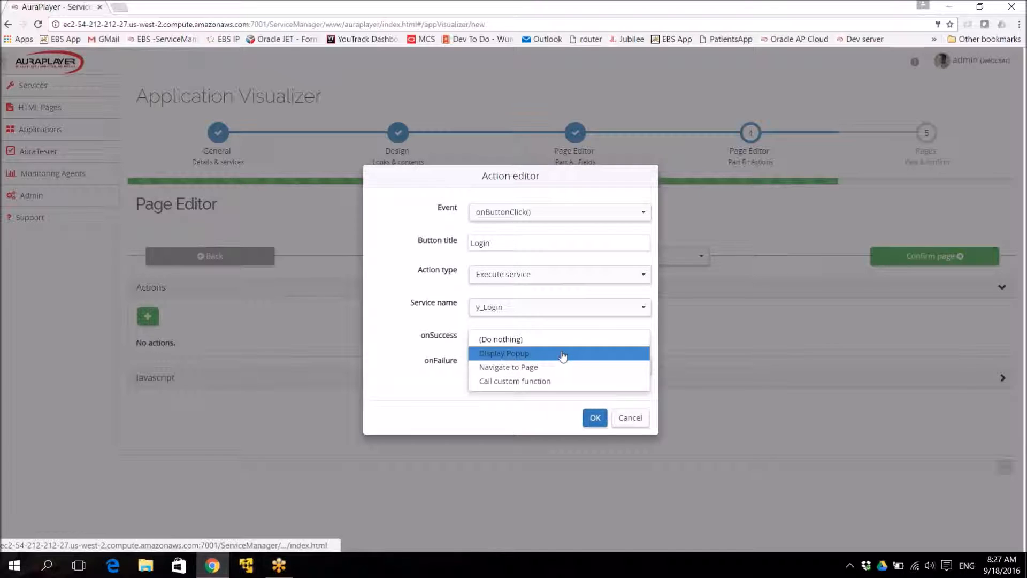
{"action": "left_click", "coordinate": [553, 368]}
{"action": "left_click", "coordinate": [574, 353]}
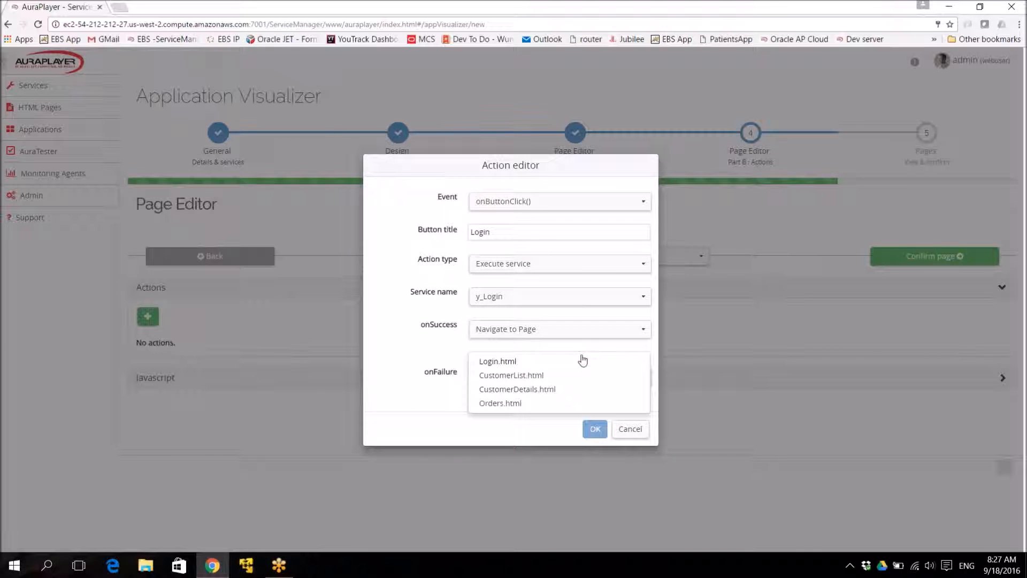
{"action": "left_click", "coordinate": [559, 380]}
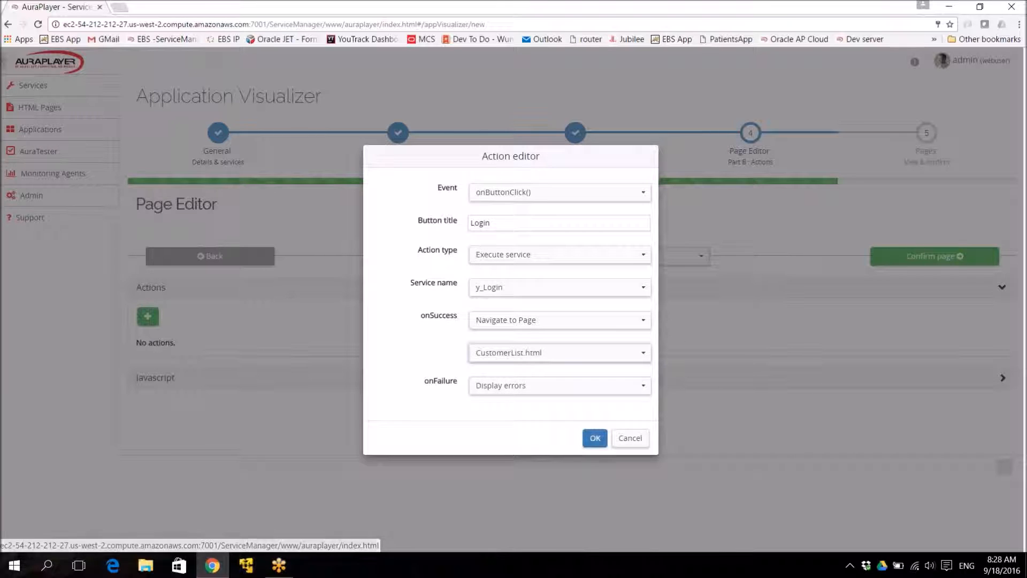
Set the Login action's failure response to a popup reading "Login Failed, please retry", then save it and confirm the Login page.
{"action": "left_click", "coordinate": [547, 390]}
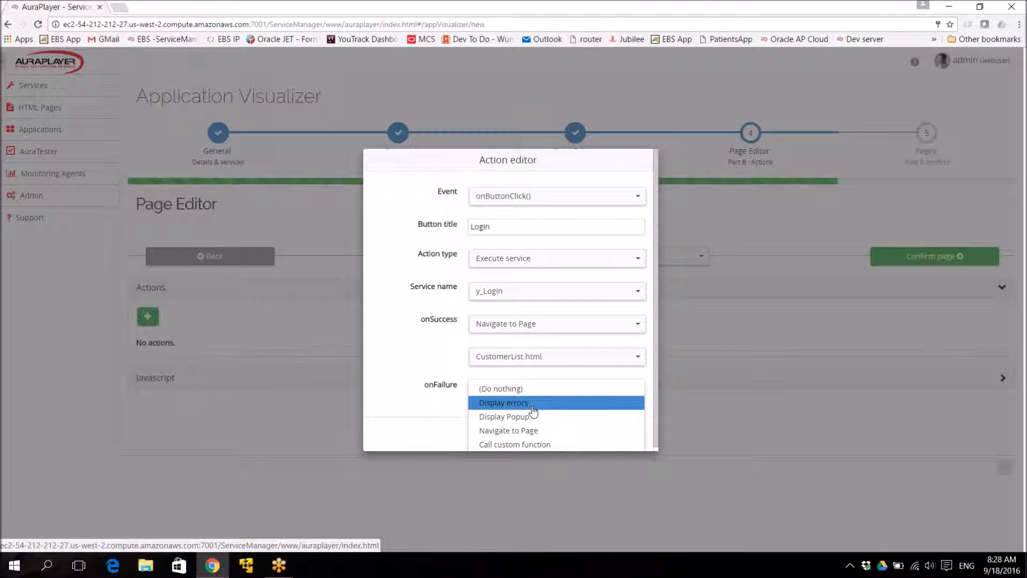
{"action": "left_click", "coordinate": [532, 420]}
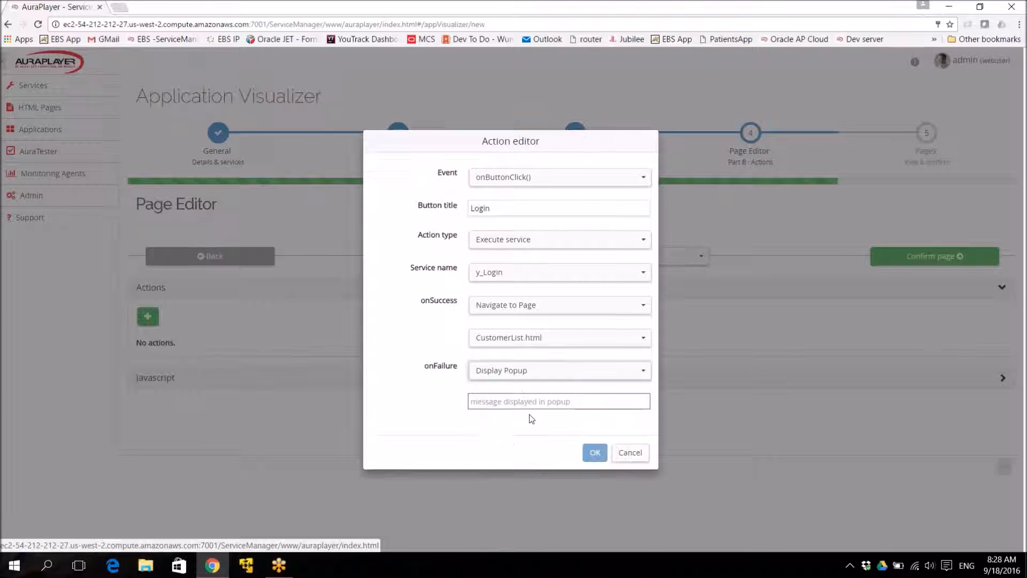
{"action": "left_click", "coordinate": [519, 402]}
{"action": "type", "text": "Lo"}
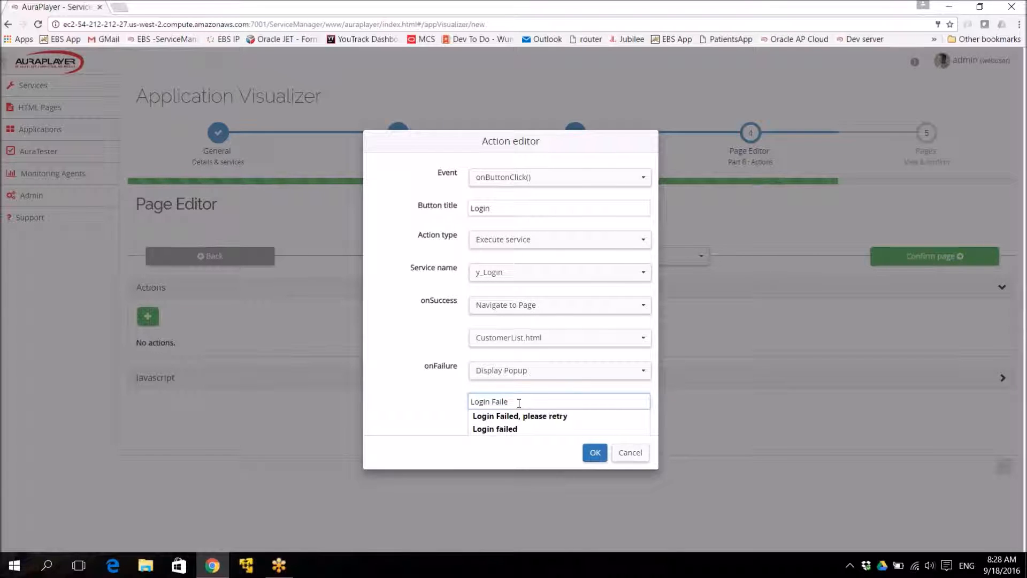
{"action": "type", "text": "gin Faile"}
{"action": "key", "text": "Down"}
{"action": "key", "text": "Return"}
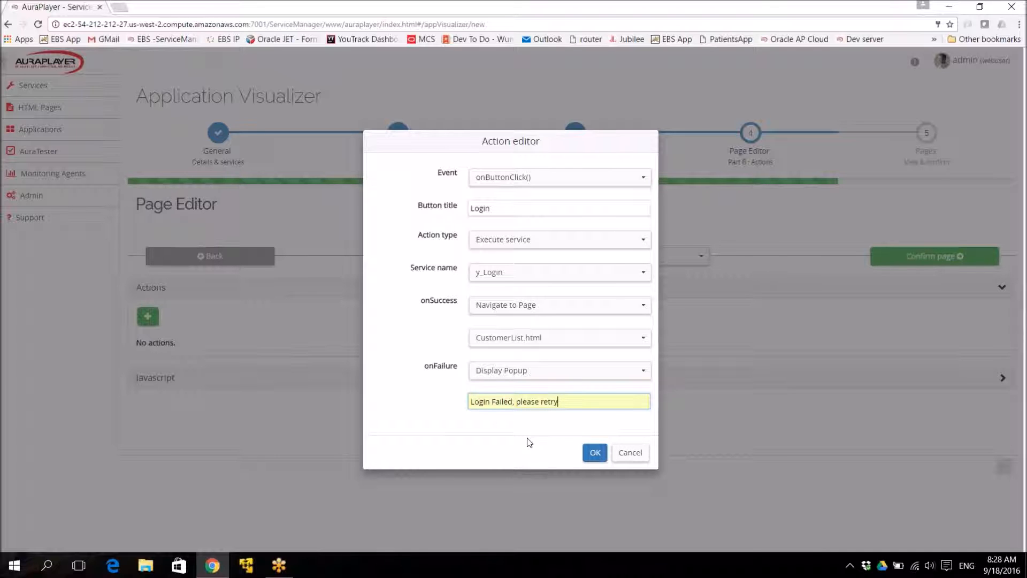
{"action": "left_click", "coordinate": [594, 455]}
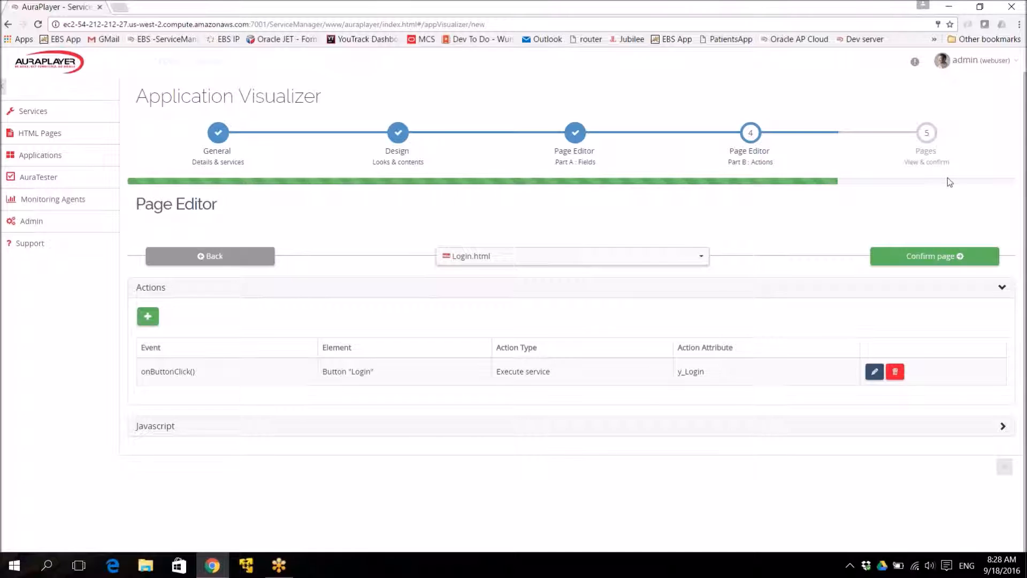
{"action": "left_click", "coordinate": [932, 258]}
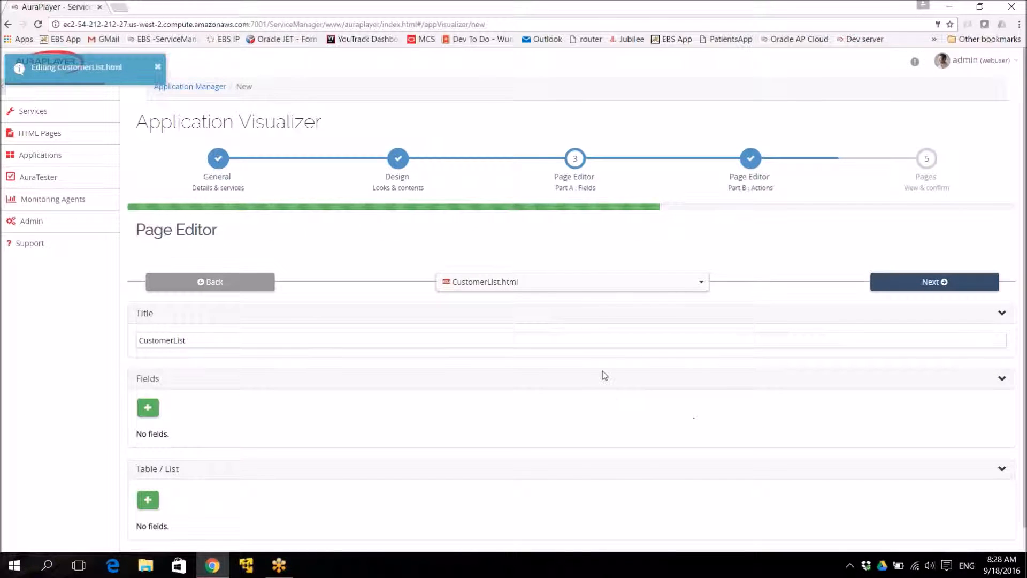
Select CustomerList.html for editing and change its title to "Customers List".
{"action": "left_click", "coordinate": [596, 289]}
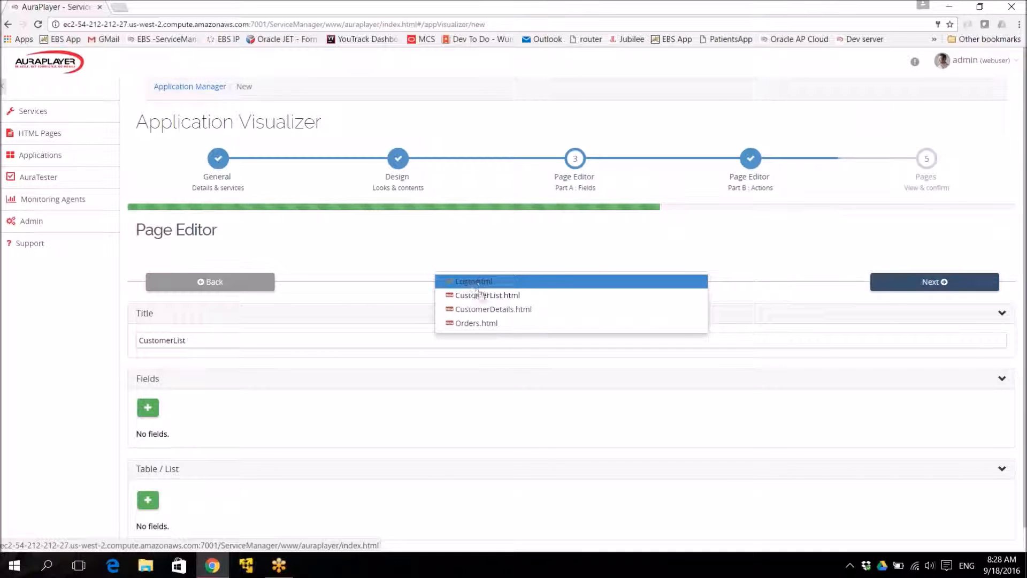
{"action": "left_click", "coordinate": [481, 296]}
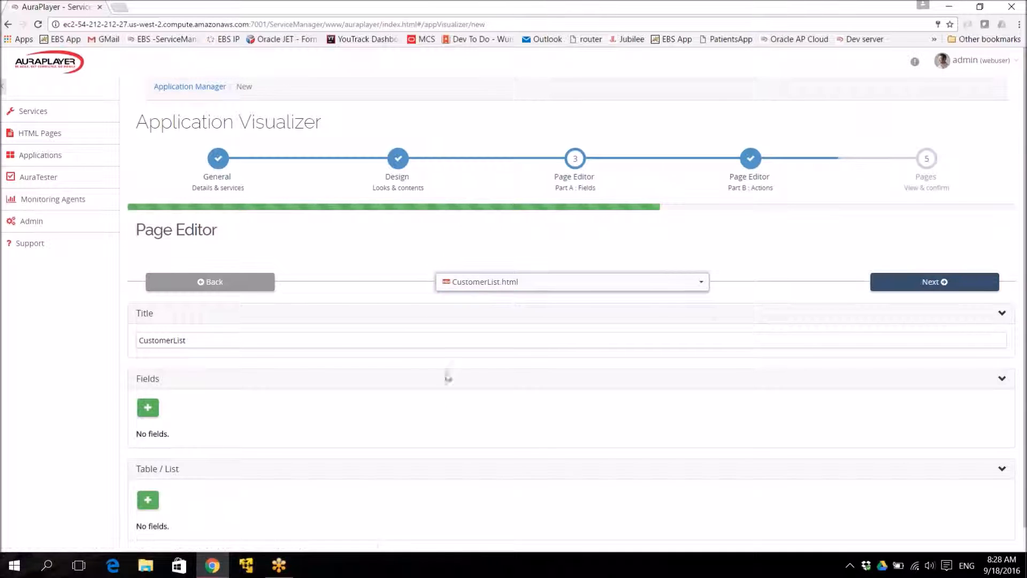
{"action": "scroll", "coordinate": [437, 412], "scroll_direction": "down", "scroll_amount": 1}
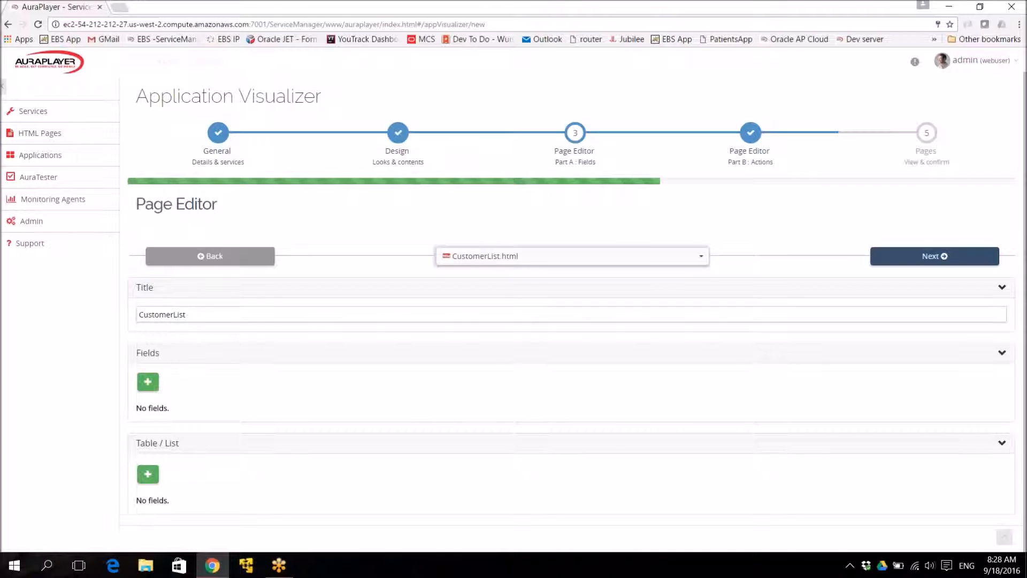
{"action": "double_click", "coordinate": [171, 314]}
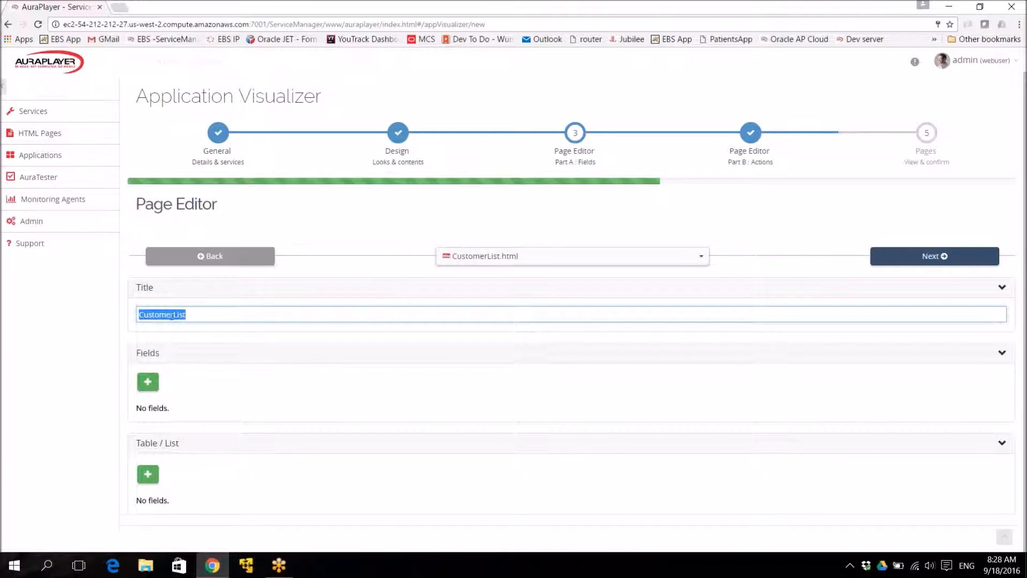
{"action": "left_click", "coordinate": [171, 315]}
{"action": "type", "text": "s"}
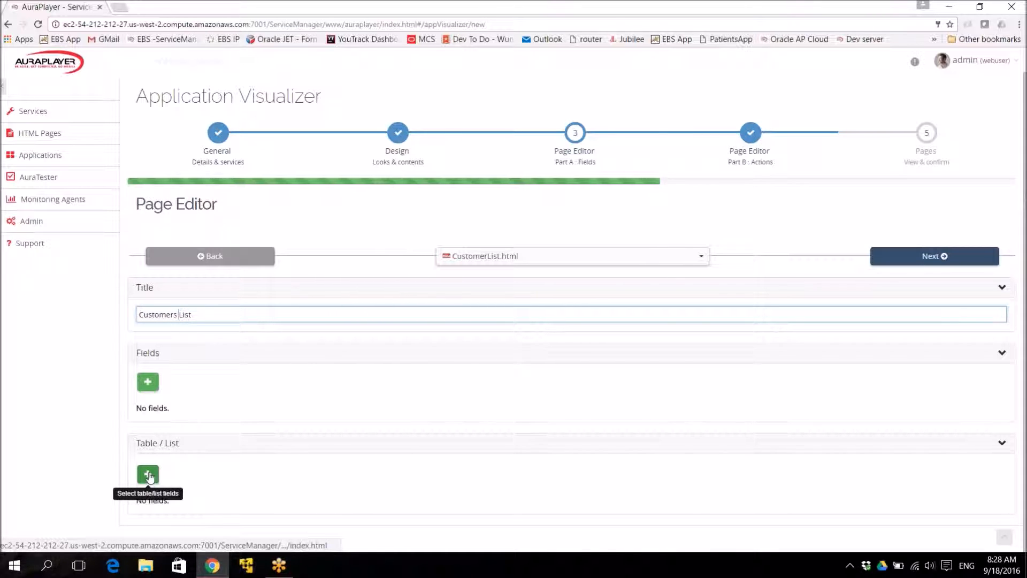
Add y_getAllCustomers' output parameters S_CUSTOMER_NAME_0 and S_CUSTOMER_ID_0 as table/list fields of the CustomerList page.
{"action": "left_click", "coordinate": [149, 475]}
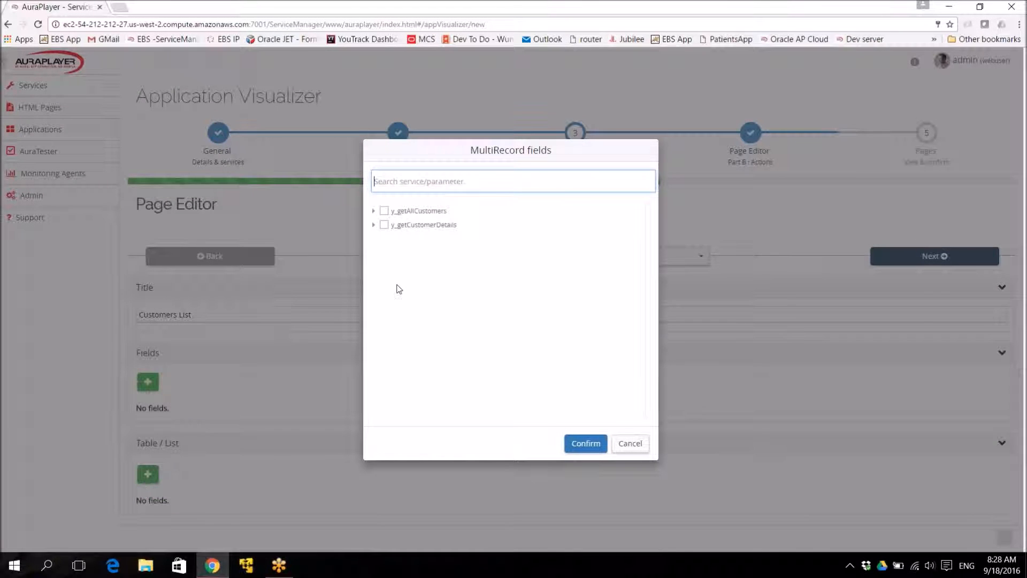
{"action": "left_click", "coordinate": [422, 226]}
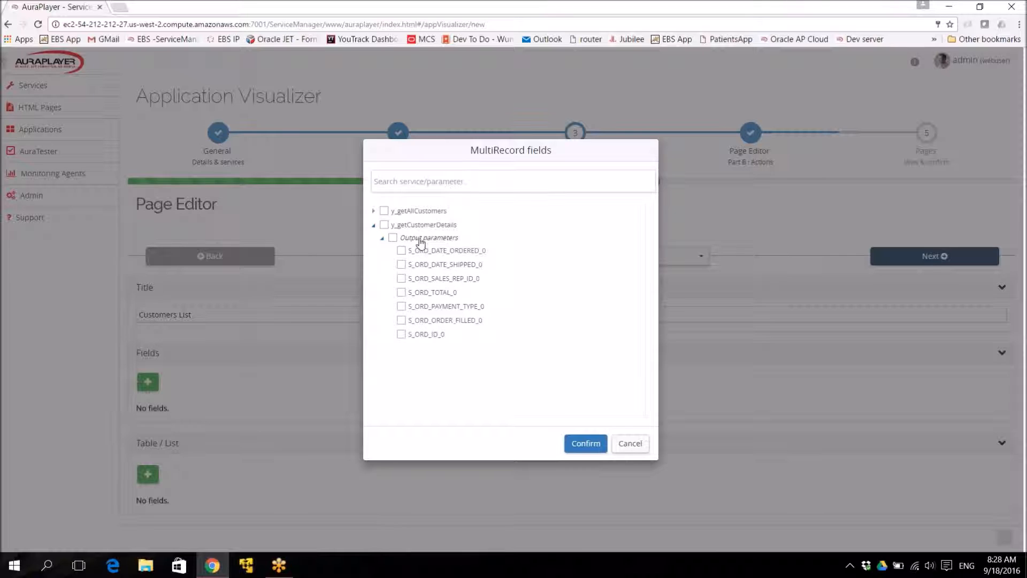
{"action": "left_click", "coordinate": [420, 241]}
{"action": "left_click", "coordinate": [413, 214]}
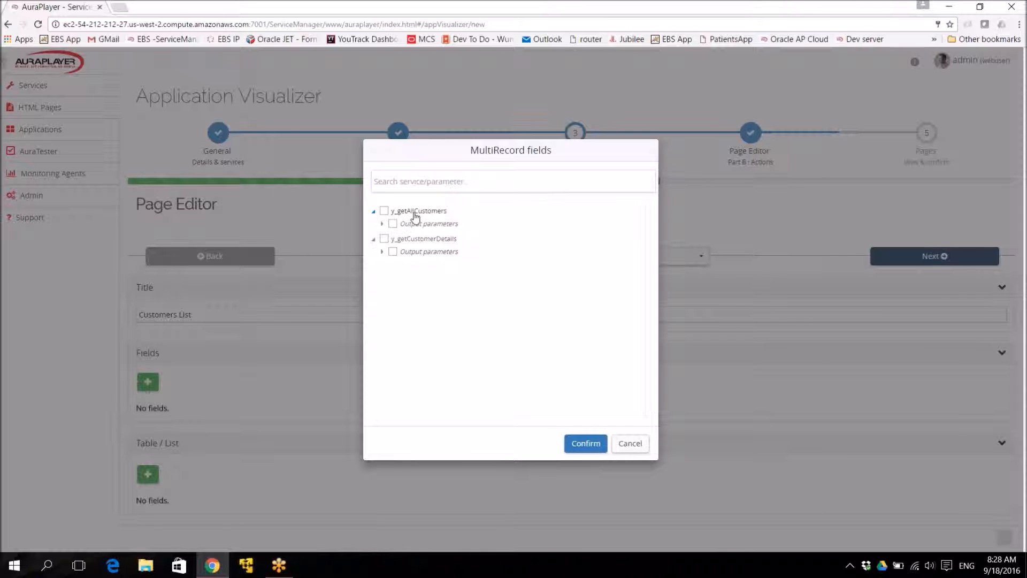
{"action": "left_click", "coordinate": [418, 223]}
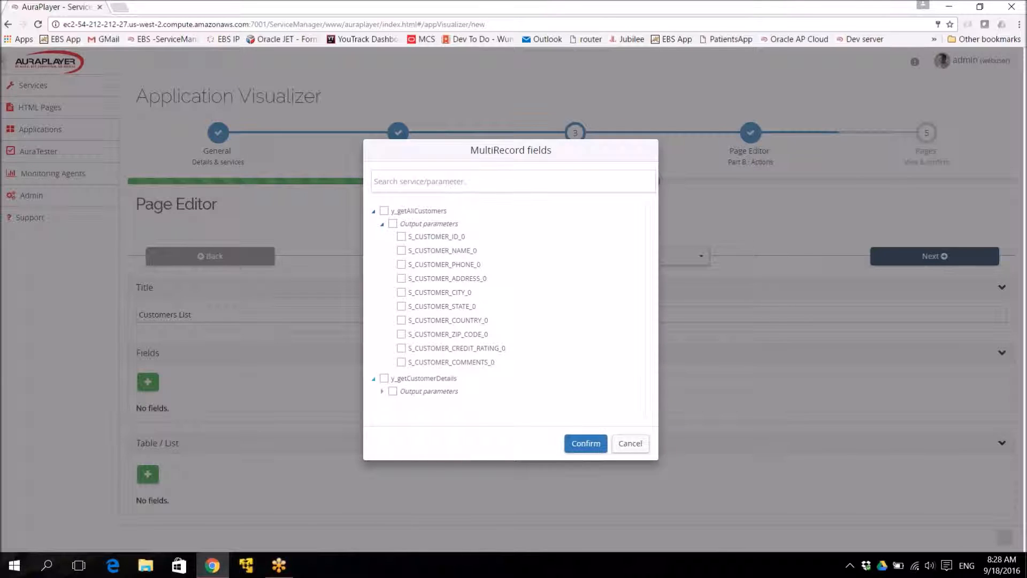
{"action": "left_click", "coordinate": [401, 251]}
{"action": "left_click", "coordinate": [586, 444]}
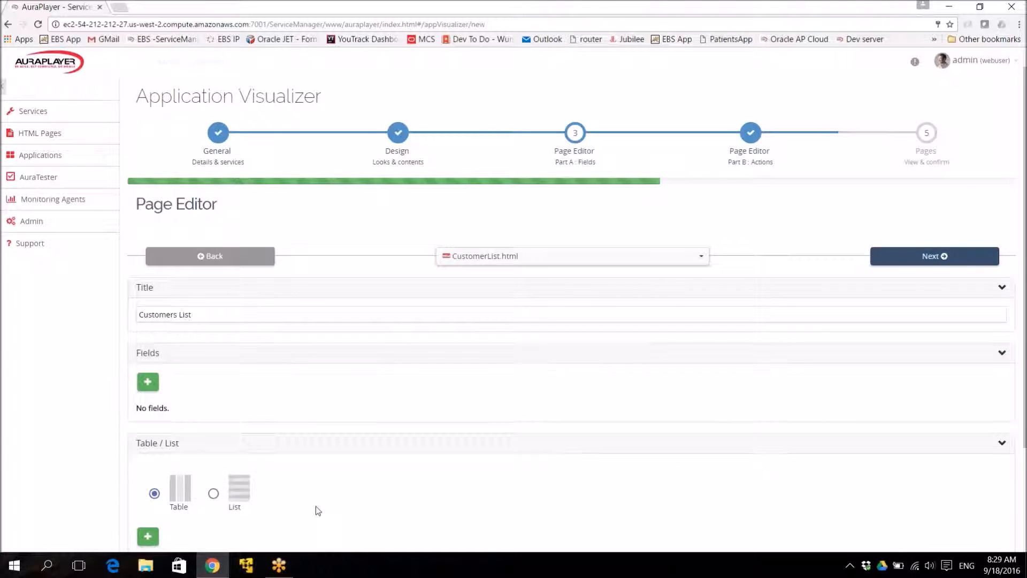
Display the customer records as a List instead of a Table and proceed to the CustomerList page's actions stage.
{"action": "scroll", "coordinate": [316, 507], "scroll_direction": "down", "scroll_amount": 3}
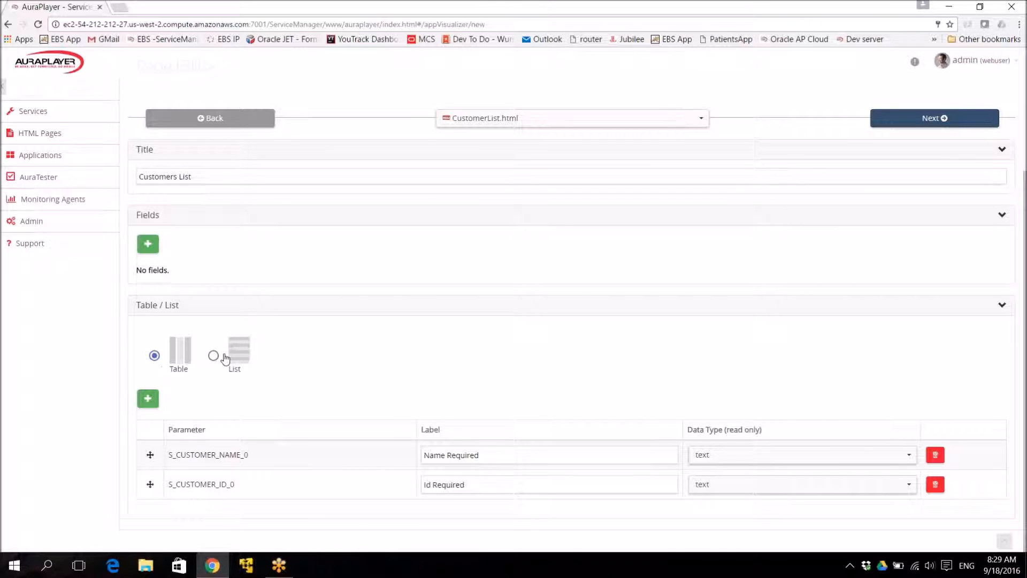
{"action": "left_click", "coordinate": [213, 356]}
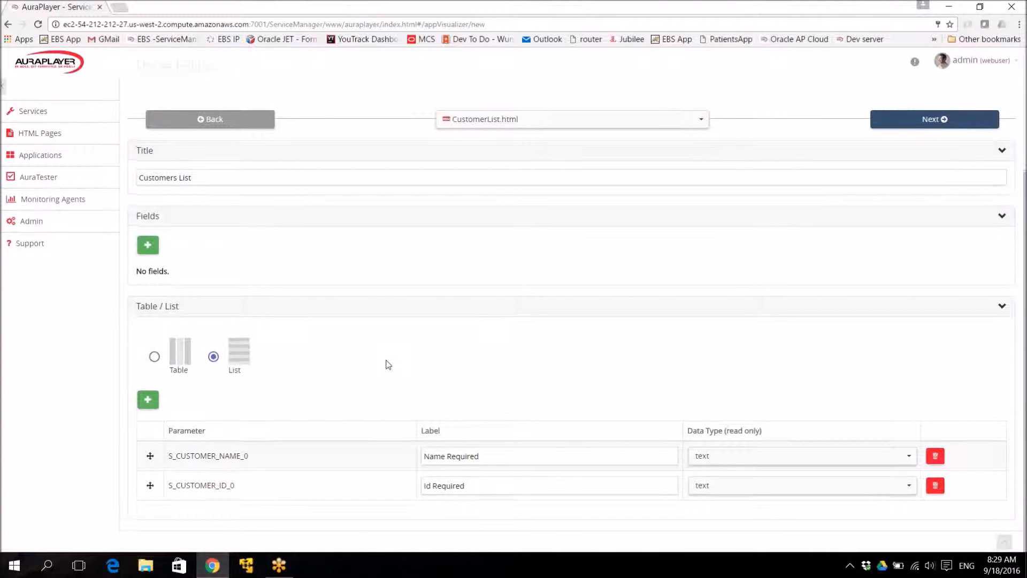
{"action": "scroll", "coordinate": [983, 240], "scroll_direction": "up", "scroll_amount": 3}
{"action": "left_click", "coordinate": [930, 281]}
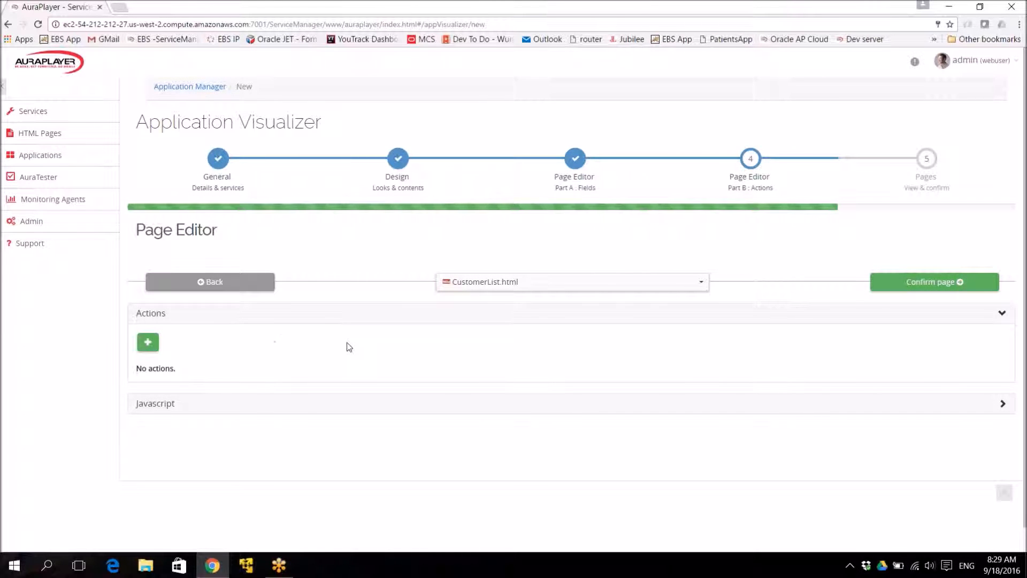
Add an onLoad() action to the CustomerList page that executes the service y_getAllCustomers.
{"action": "left_click", "coordinate": [147, 343]}
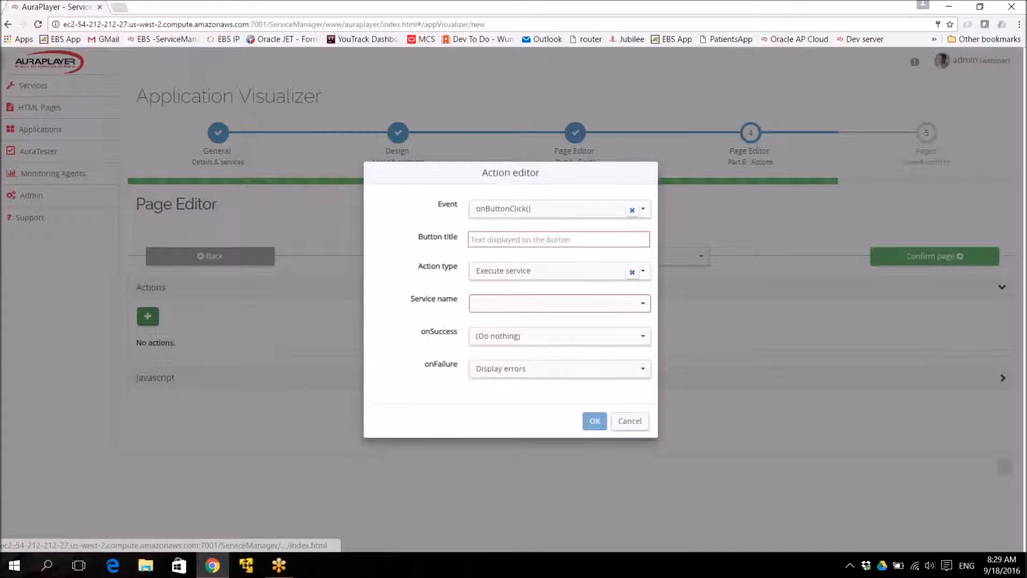
{"action": "left_click", "coordinate": [551, 209]}
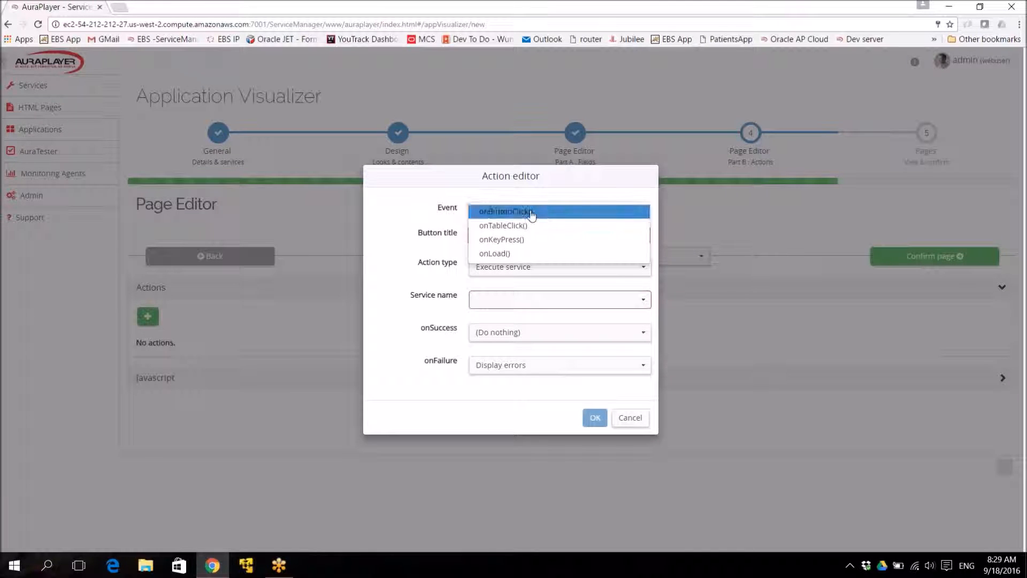
{"action": "left_click", "coordinate": [515, 254]}
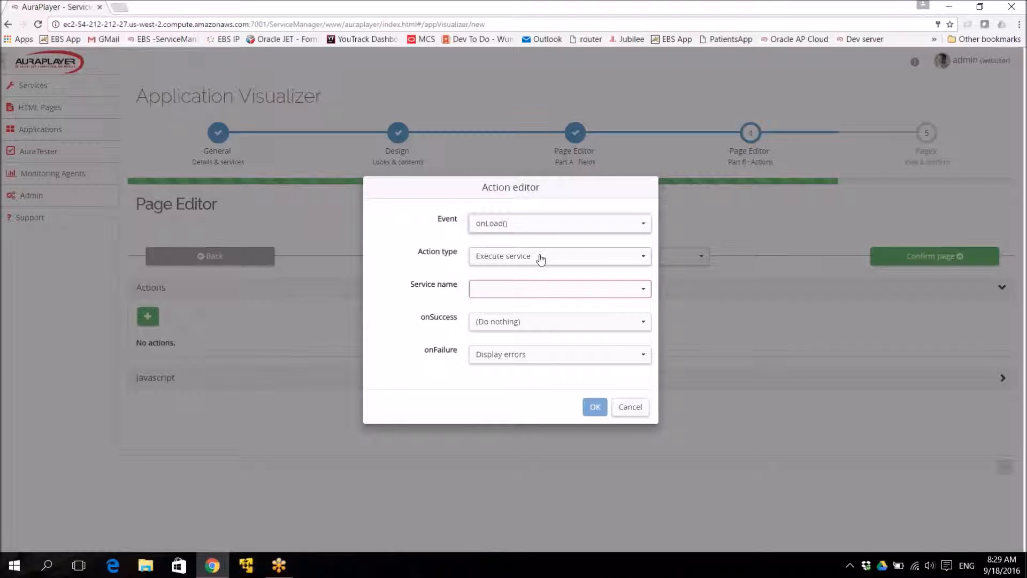
{"action": "left_click", "coordinate": [539, 287]}
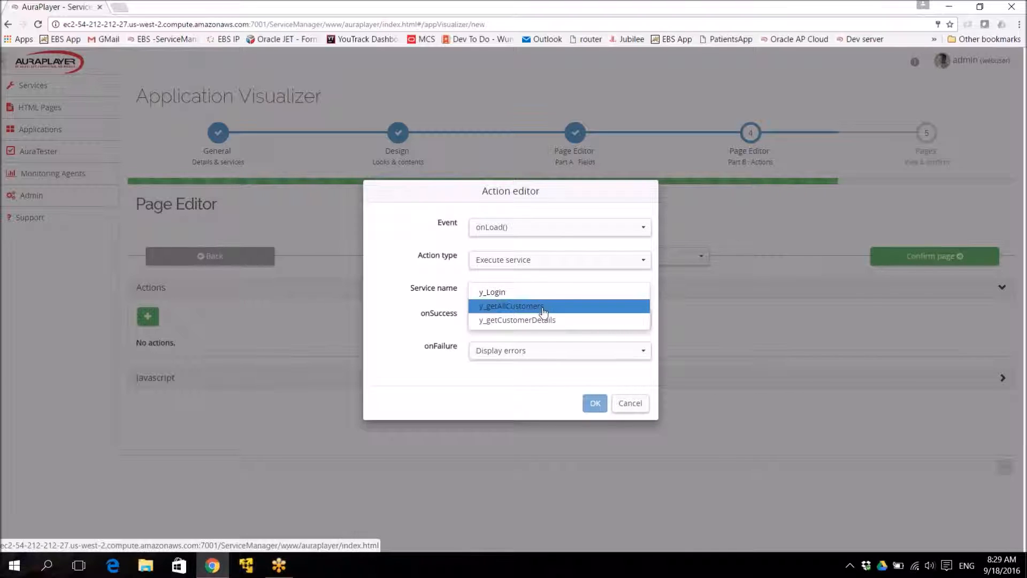
{"action": "left_click", "coordinate": [543, 307]}
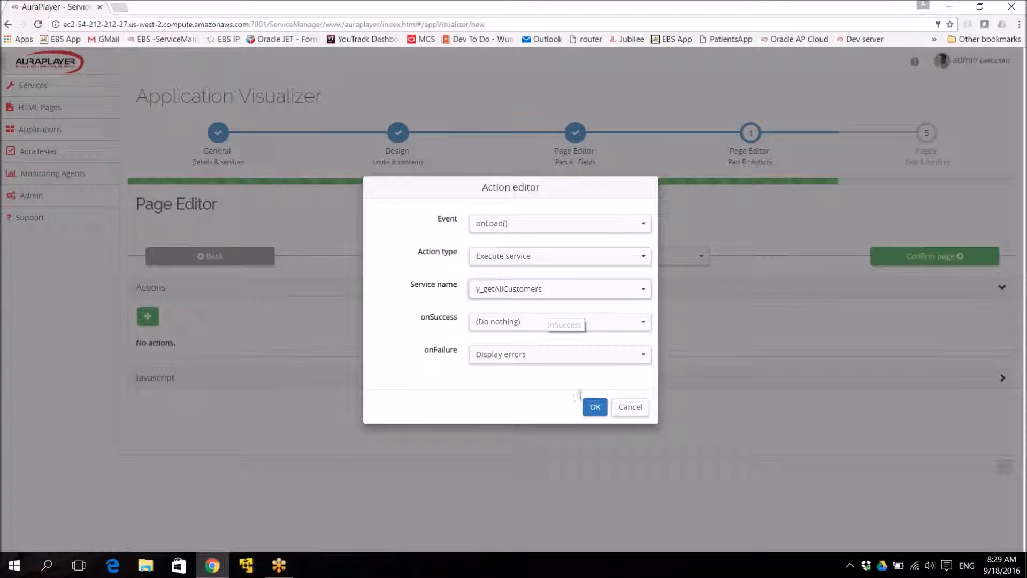
{"action": "left_click", "coordinate": [594, 408]}
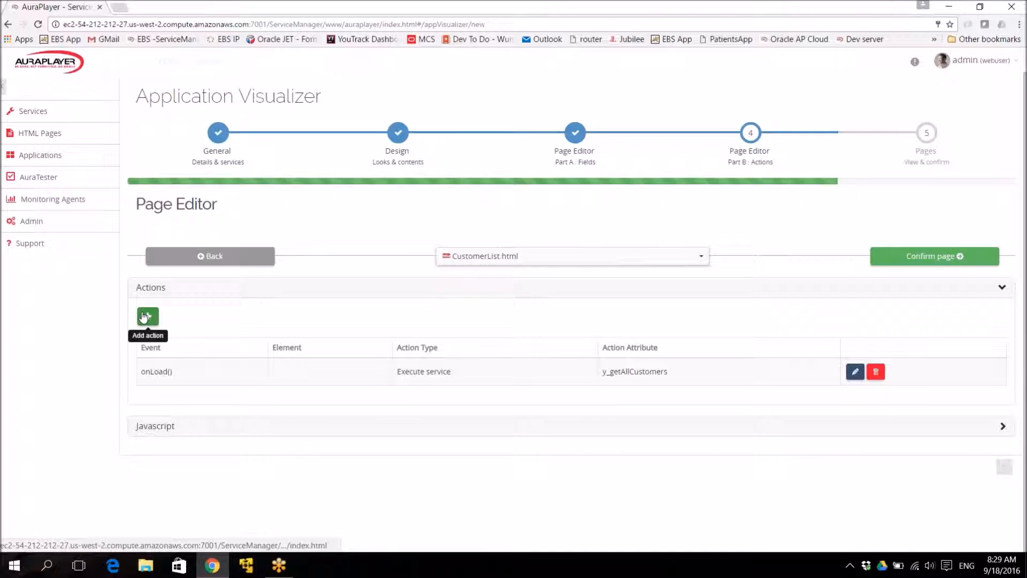
Add an onTableClick() action to the CustomerList page that navigates to the page CustomerDetails.html.
{"action": "left_click", "coordinate": [144, 318]}
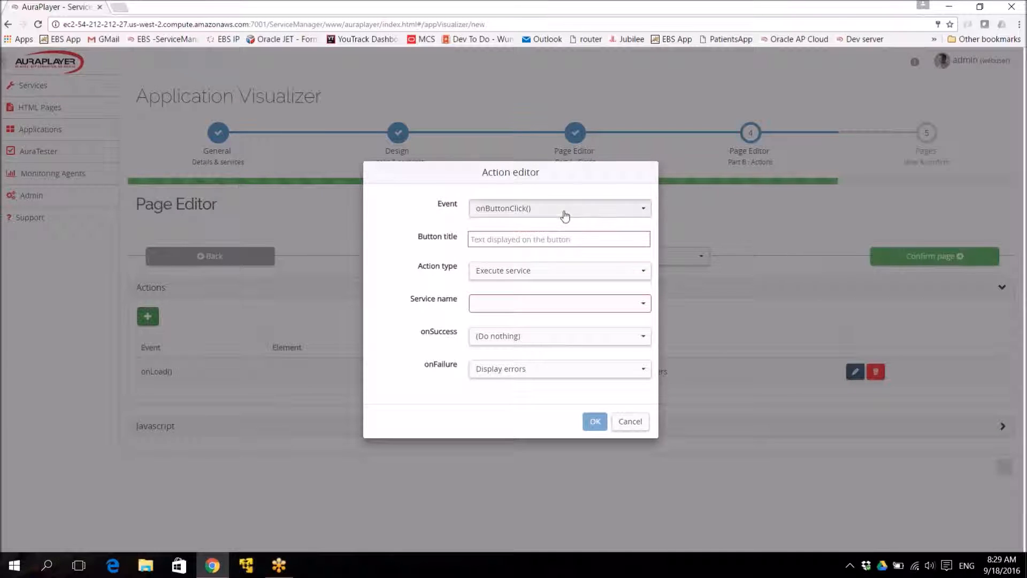
{"action": "left_click", "coordinate": [566, 214]}
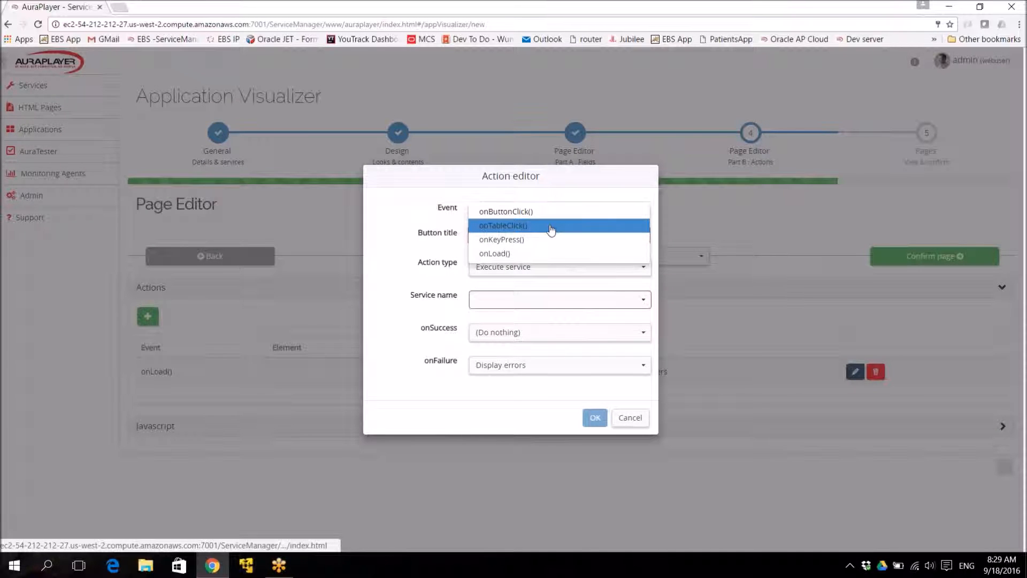
{"action": "left_click", "coordinate": [551, 226]}
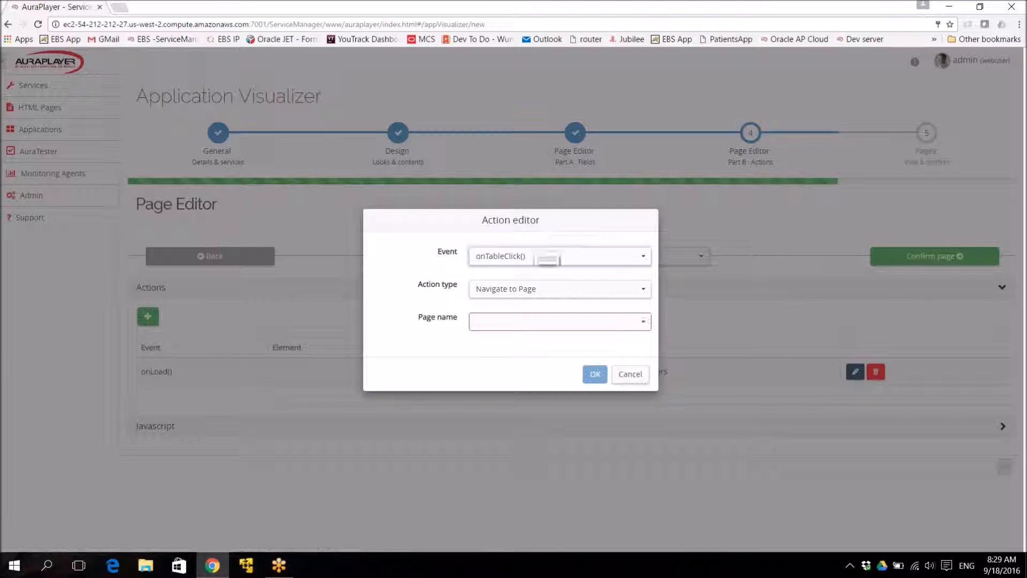
{"action": "left_click", "coordinate": [522, 295]}
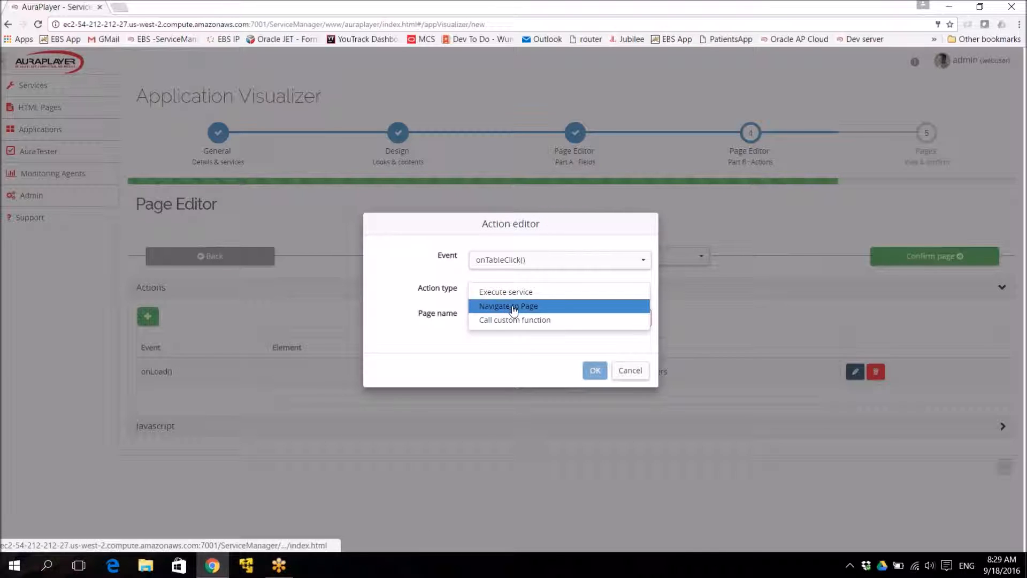
{"action": "left_click", "coordinate": [513, 306]}
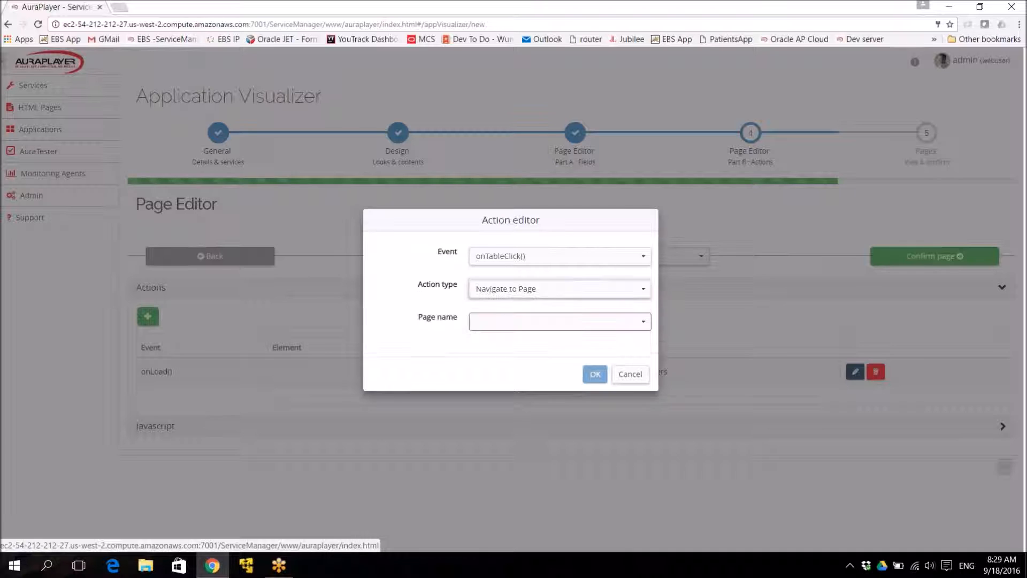
{"action": "left_click", "coordinate": [535, 327]}
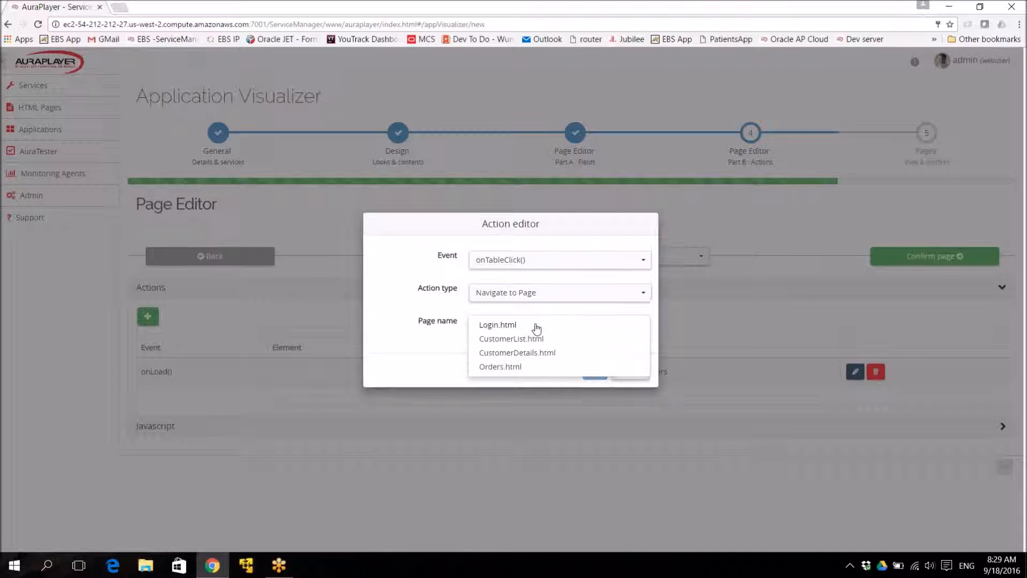
{"action": "left_click", "coordinate": [545, 357]}
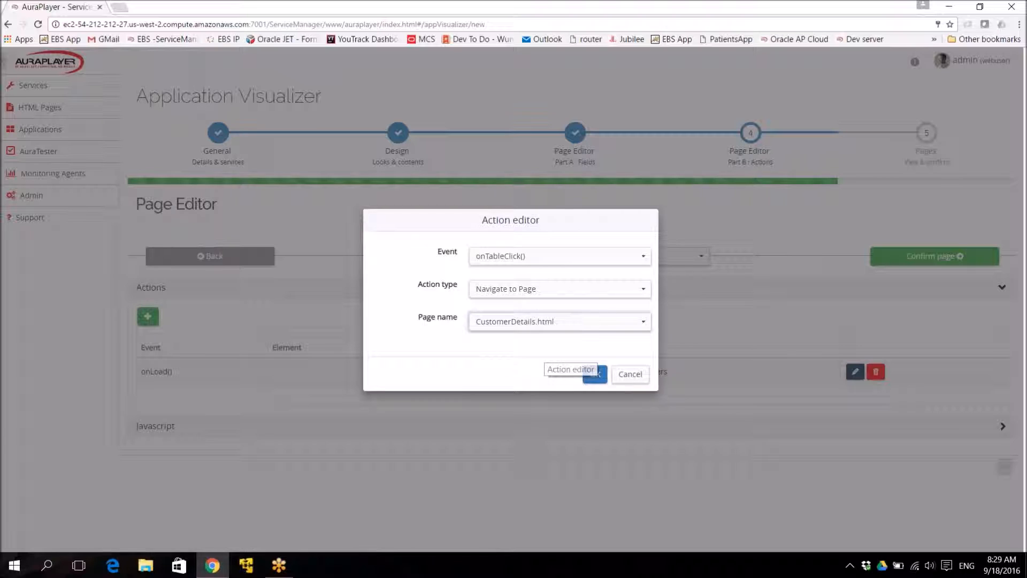
{"action": "left_click", "coordinate": [595, 375]}
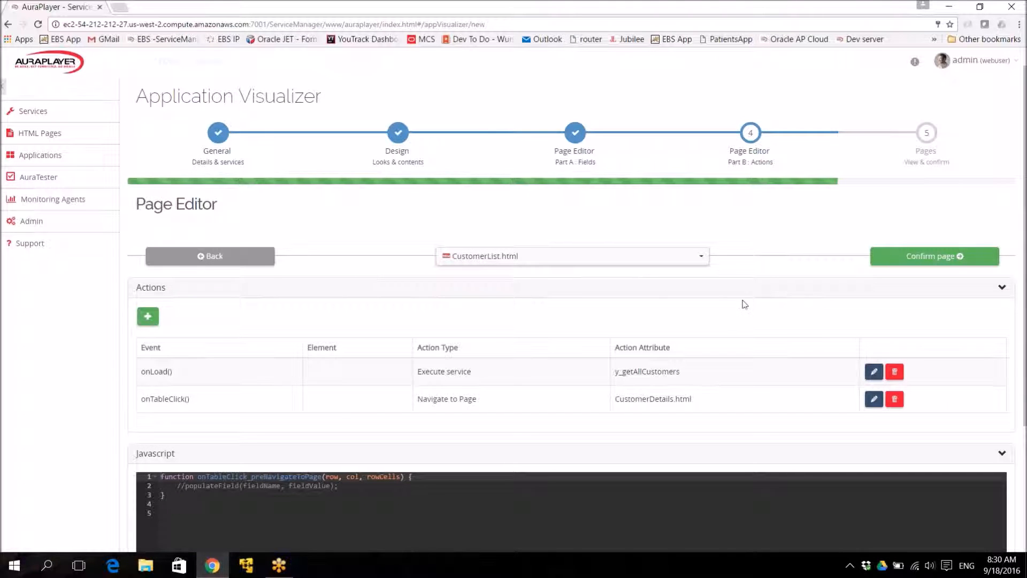
Confirm the CustomerList page and change the title of CustomerDetails.html to "Customer Details".
{"action": "left_click", "coordinate": [941, 257]}
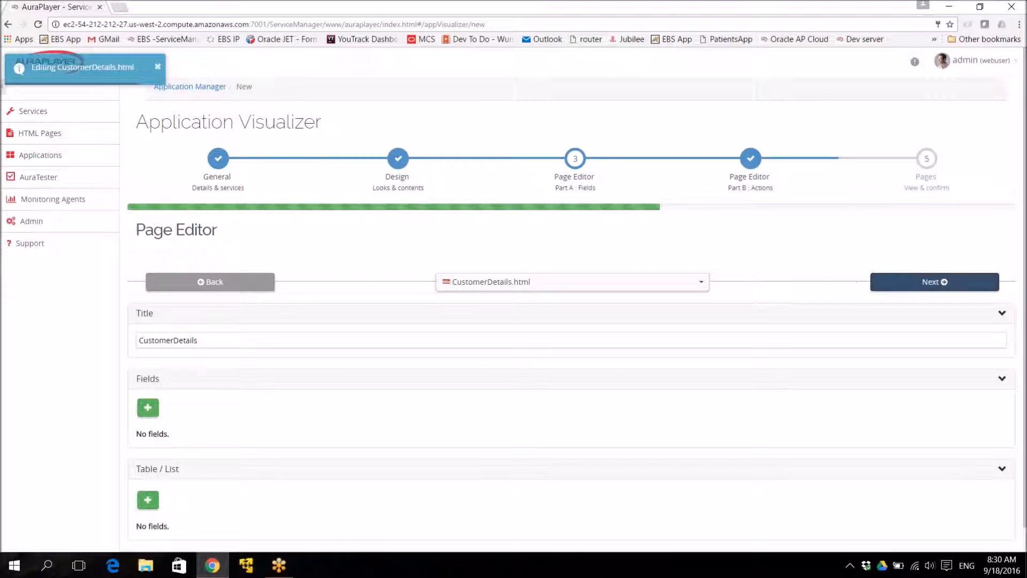
{"action": "scroll", "coordinate": [571, 299], "scroll_direction": "down", "scroll_amount": 1}
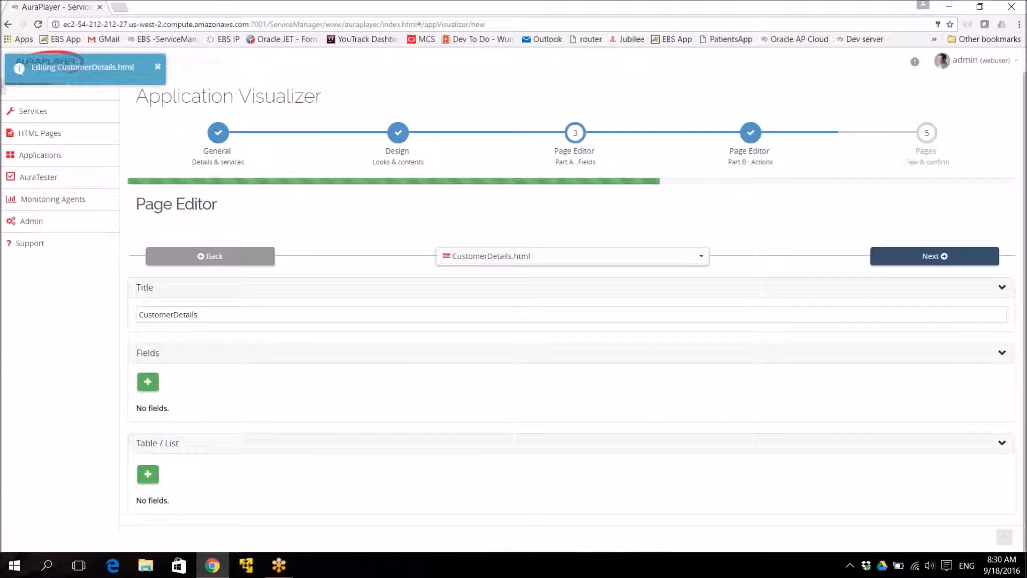
{"action": "double_click", "coordinate": [174, 316]}
{"action": "left_click", "coordinate": [175, 315]}
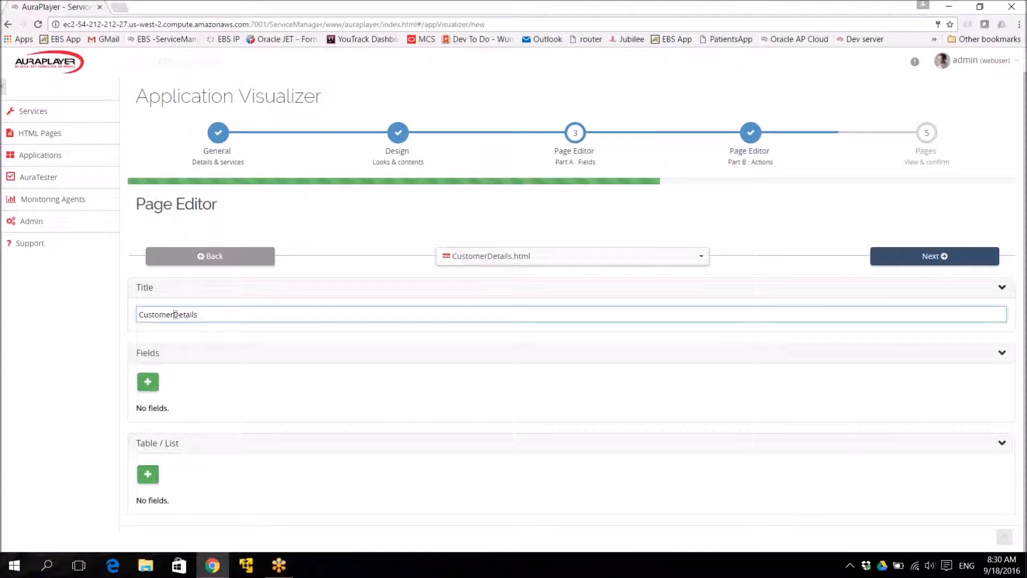
Add y_getAllCustomers' output parameters for customer ID, name, phone, address, city, state, country, ZIP code, credit rating and comments as CustomerDetails fields.
{"action": "left_click", "coordinate": [153, 388]}
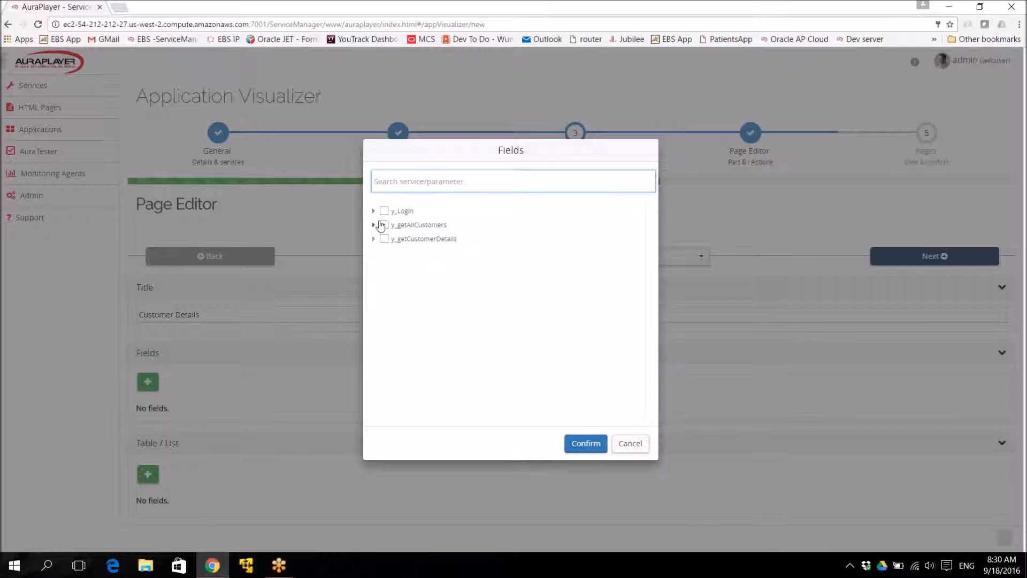
{"action": "left_click", "coordinate": [410, 226]}
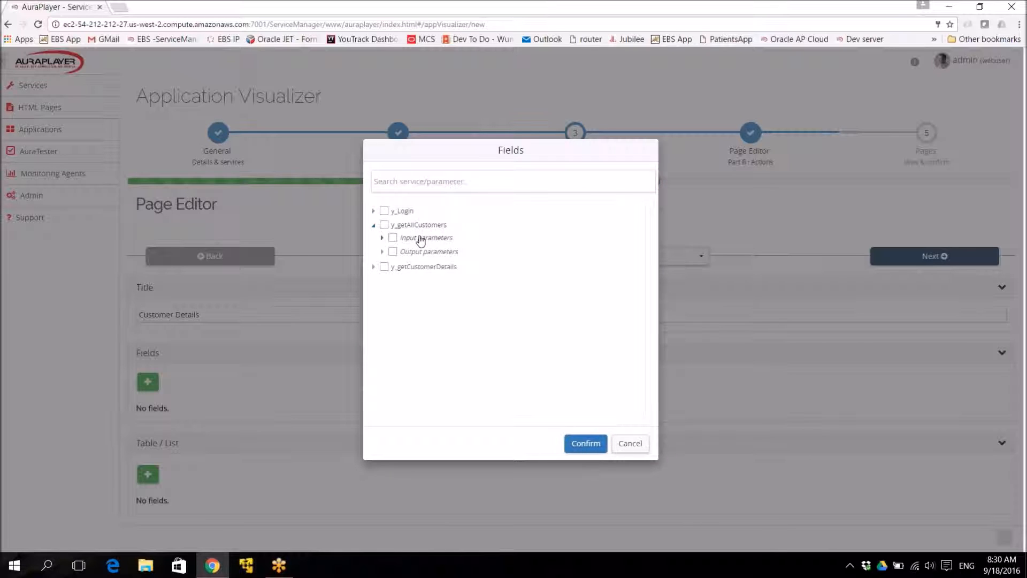
{"action": "left_click", "coordinate": [421, 253]}
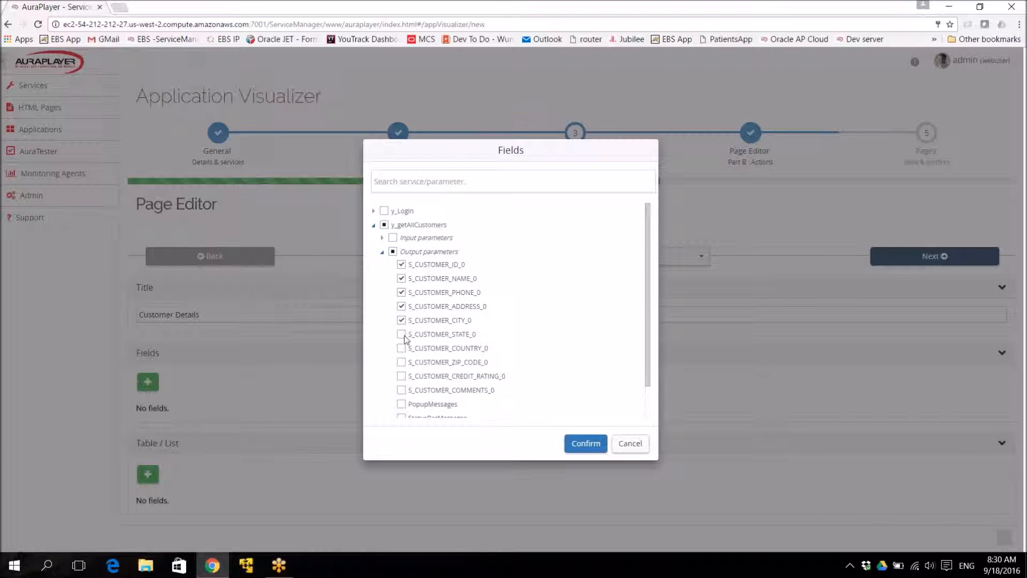
{"action": "left_click", "coordinate": [403, 335]}
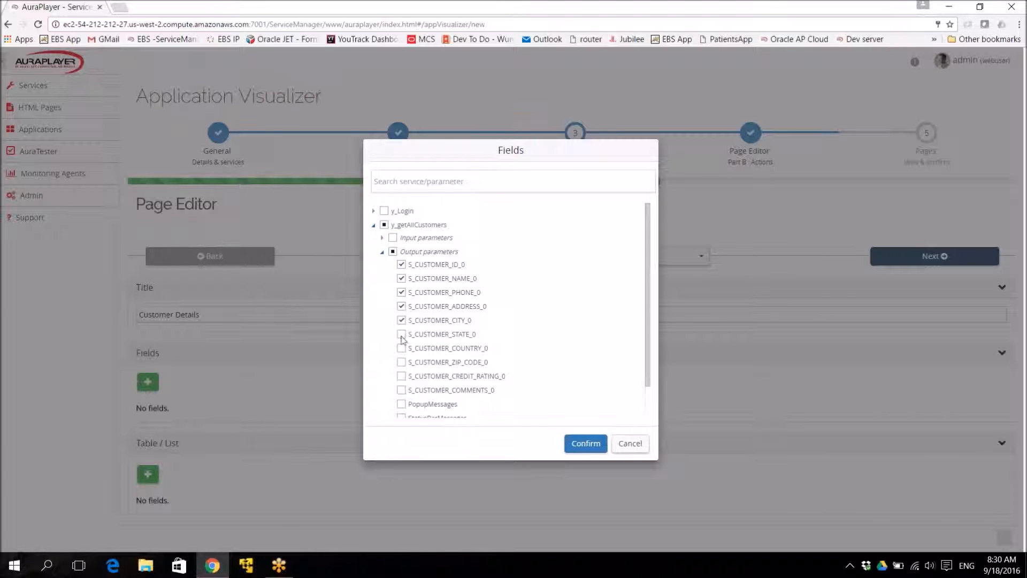
{"action": "left_click", "coordinate": [403, 363]}
{"action": "left_click", "coordinate": [403, 377]}
{"action": "left_click", "coordinate": [586, 444]}
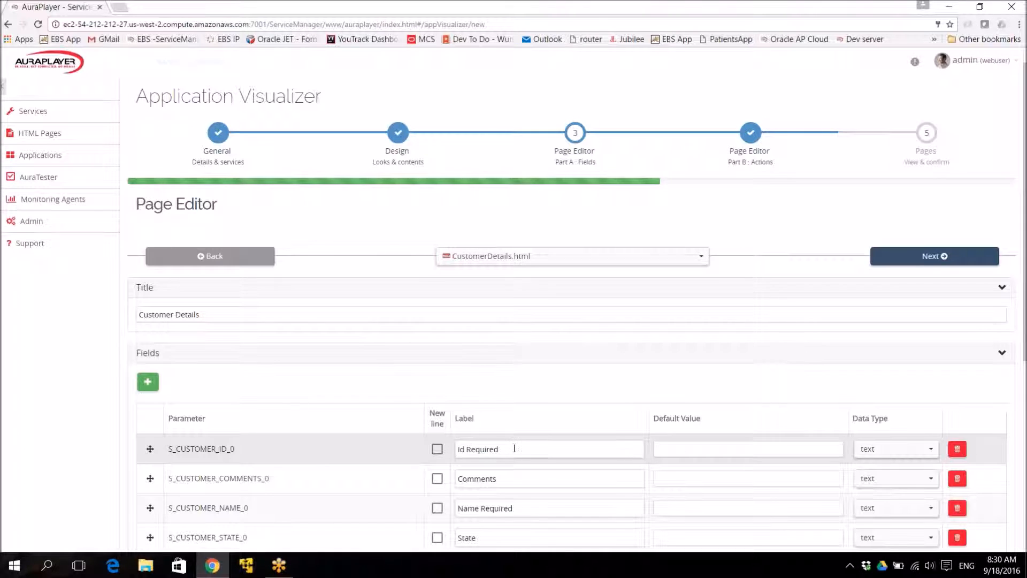
Review the fields added to the CustomerDetails page and proceed to its actions stage.
{"action": "scroll", "coordinate": [514, 448], "scroll_direction": "down", "scroll_amount": 1}
{"action": "scroll", "coordinate": [514, 448], "scroll_direction": "down", "scroll_amount": 6}
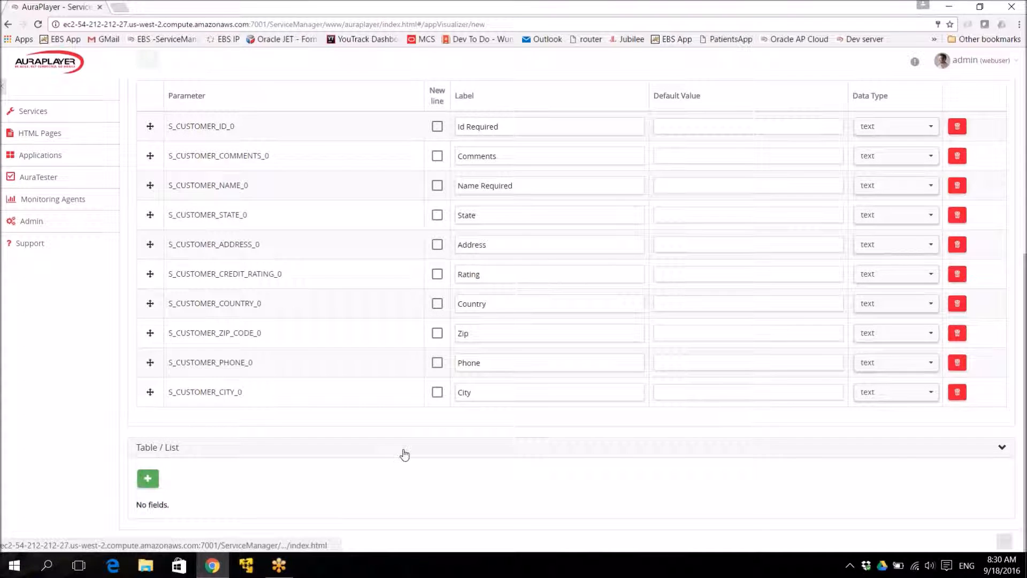
{"action": "scroll", "coordinate": [418, 411], "scroll_direction": "up", "scroll_amount": 3}
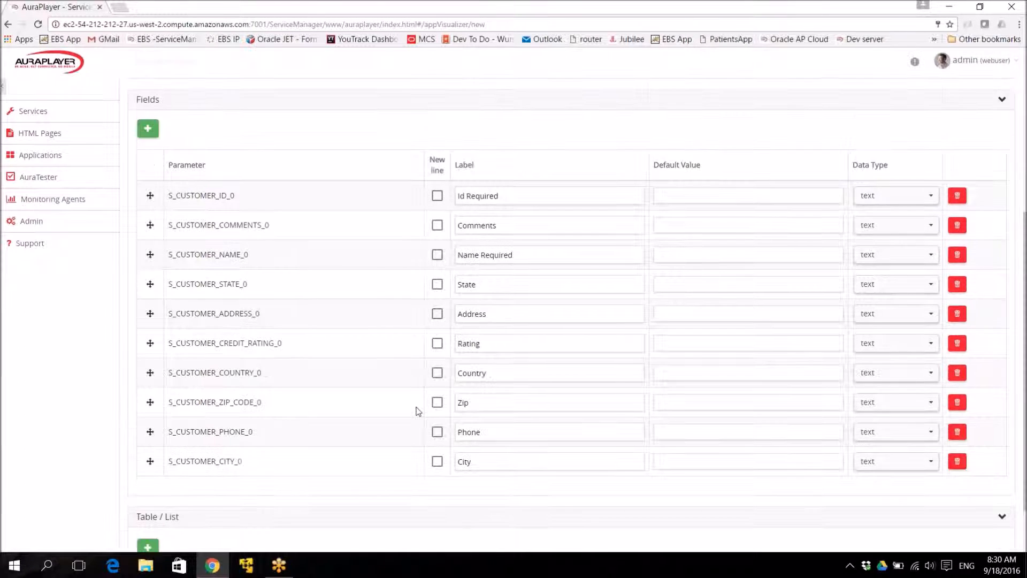
{"action": "scroll", "coordinate": [417, 411], "scroll_direction": "up", "scroll_amount": 2}
{"action": "scroll", "coordinate": [417, 411], "scroll_direction": "down", "scroll_amount": 5}
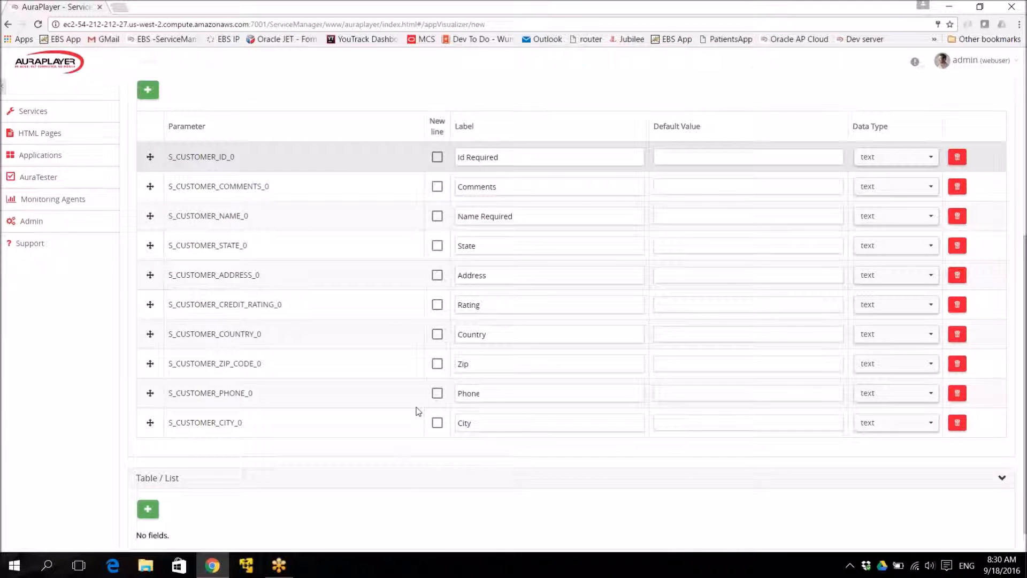
{"action": "scroll", "coordinate": [418, 411], "scroll_direction": "up", "scroll_amount": 5}
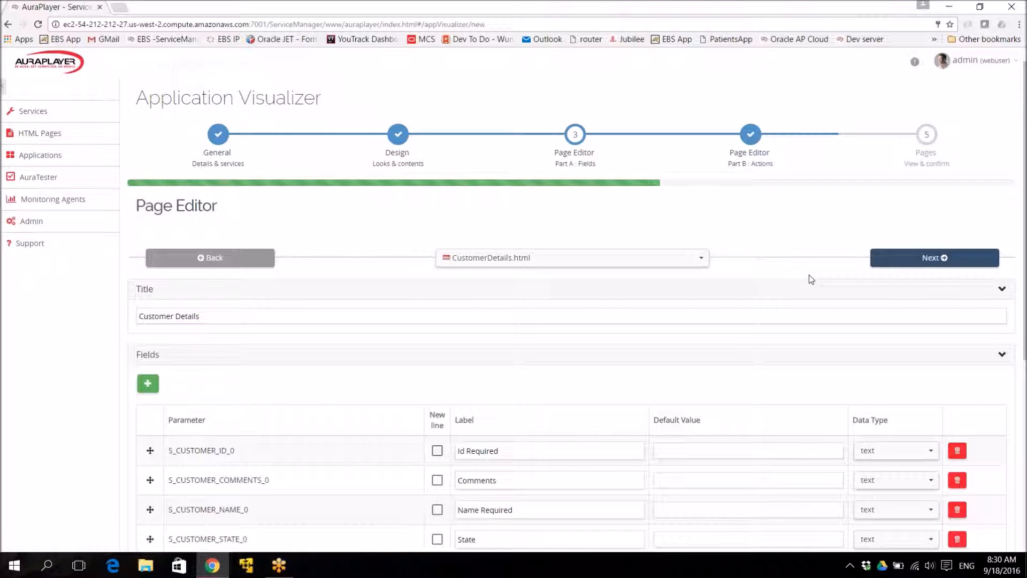
{"action": "left_click", "coordinate": [921, 269]}
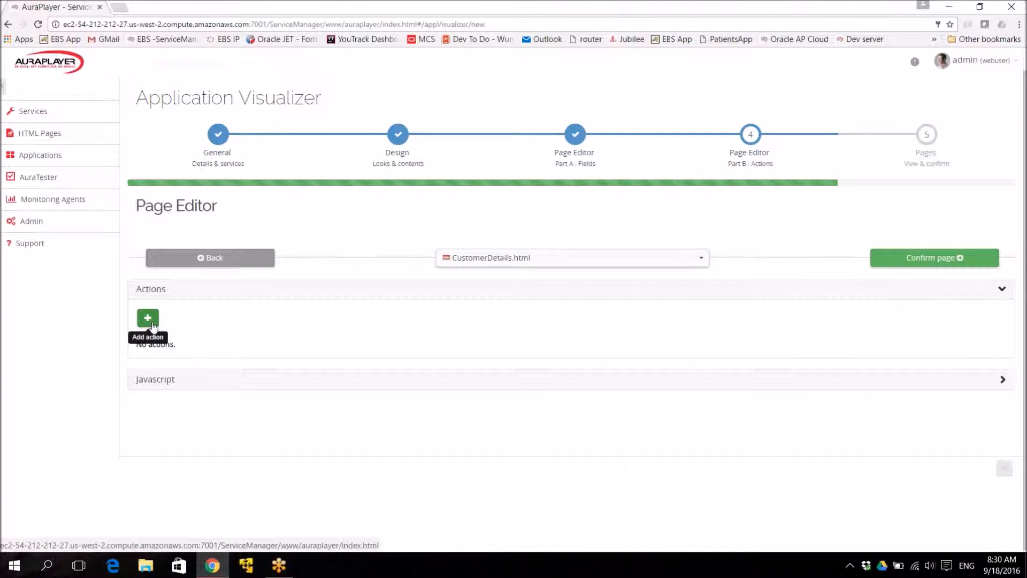
Add an onButtonClick() action to the CustomerDetails page with a button titled "Order" that navigates to Orders.html.
{"action": "left_click", "coordinate": [148, 319]}
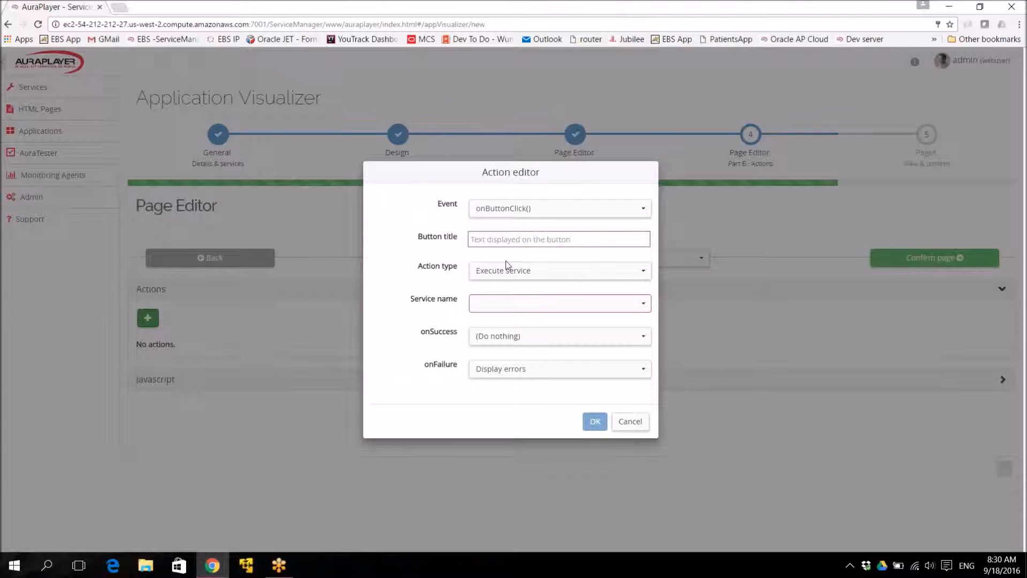
{"action": "left_click", "coordinate": [514, 242]}
{"action": "type", "text": "Order"}
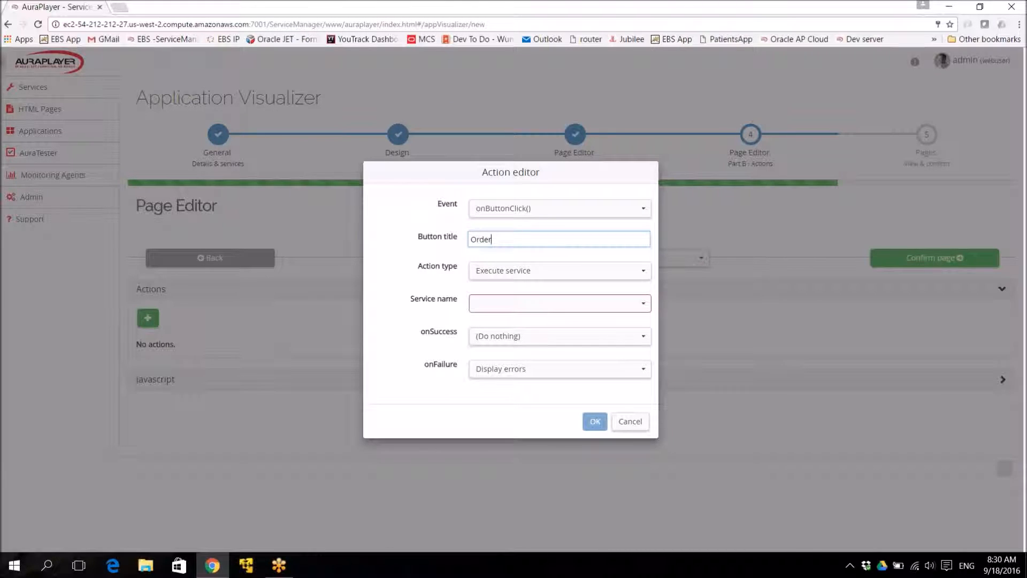
{"action": "left_click", "coordinate": [523, 270]}
{"action": "left_click", "coordinate": [528, 289]}
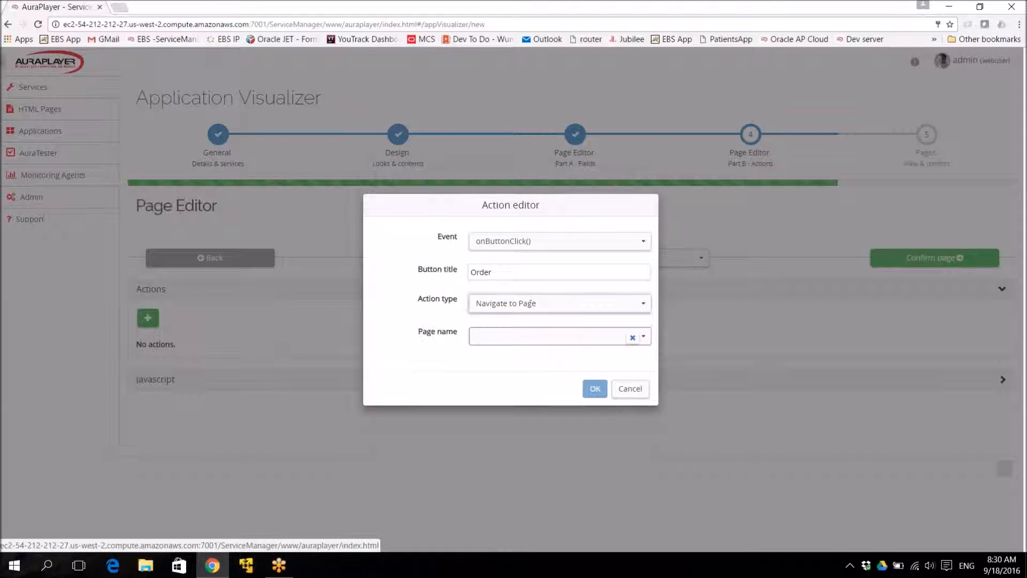
{"action": "left_click", "coordinate": [546, 340]}
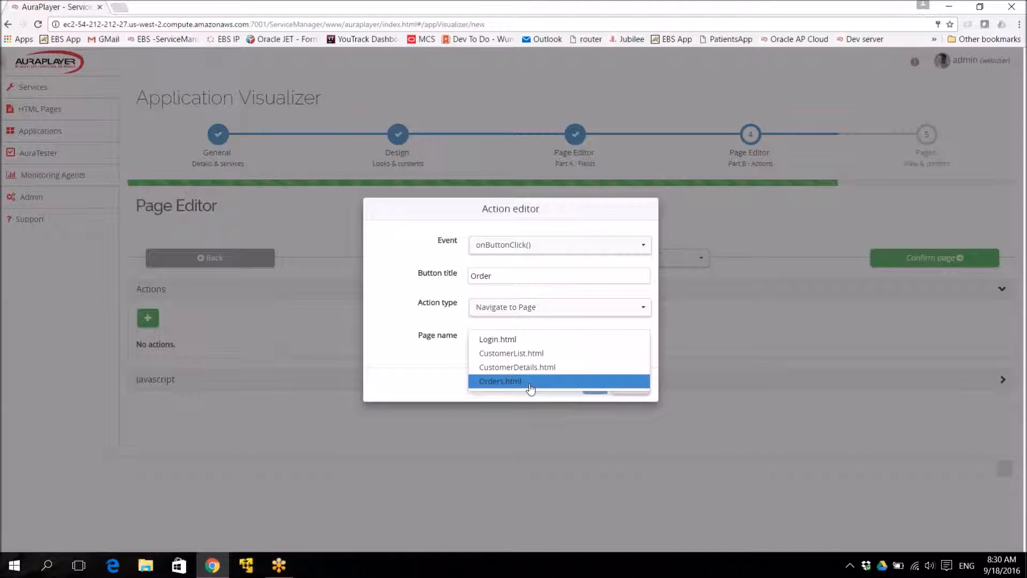
{"action": "left_click", "coordinate": [530, 381]}
{"action": "left_click", "coordinate": [594, 388]}
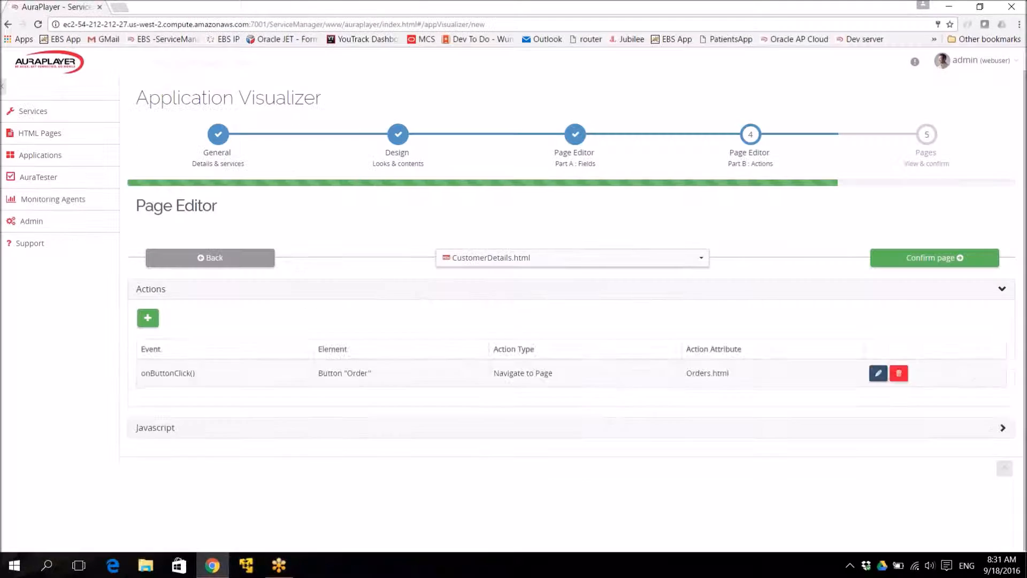
Add an onButtonClick() action to the CustomerDetails page with a button titled "Back" that navigates to CustomerList.html.
{"action": "left_click", "coordinate": [148, 319]}
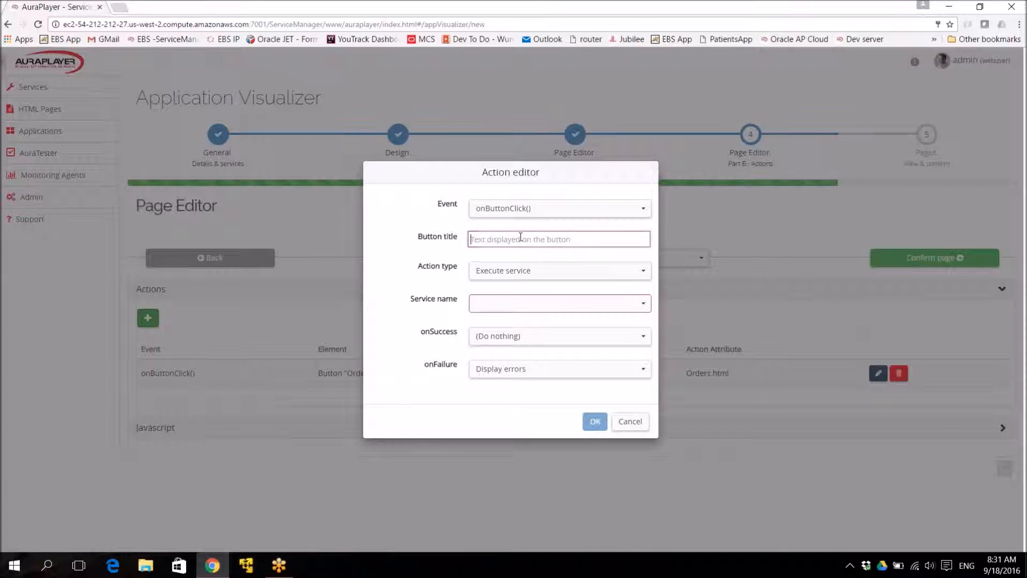
{"action": "type", "text": "Back"}
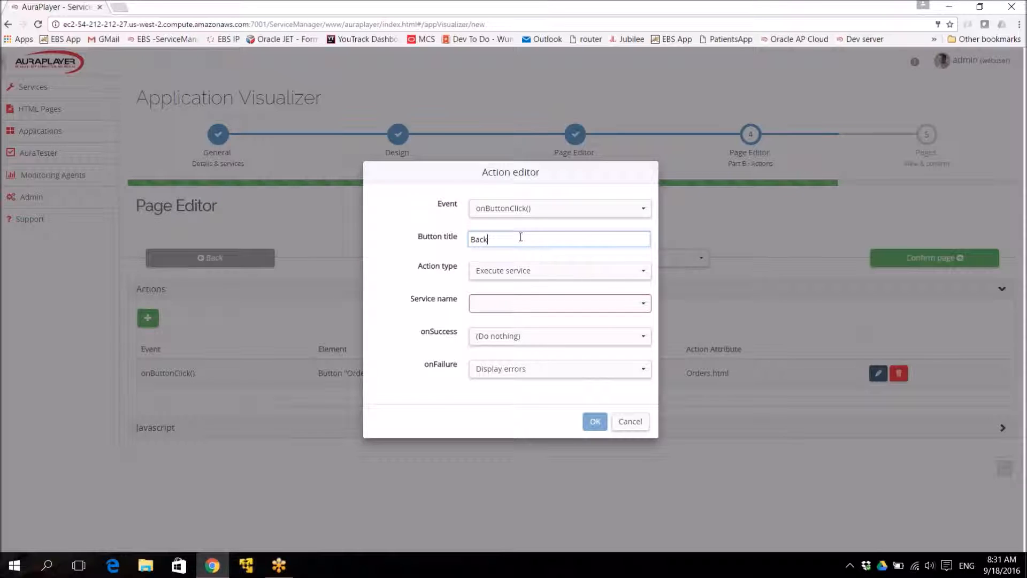
{"action": "left_click", "coordinate": [557, 270]}
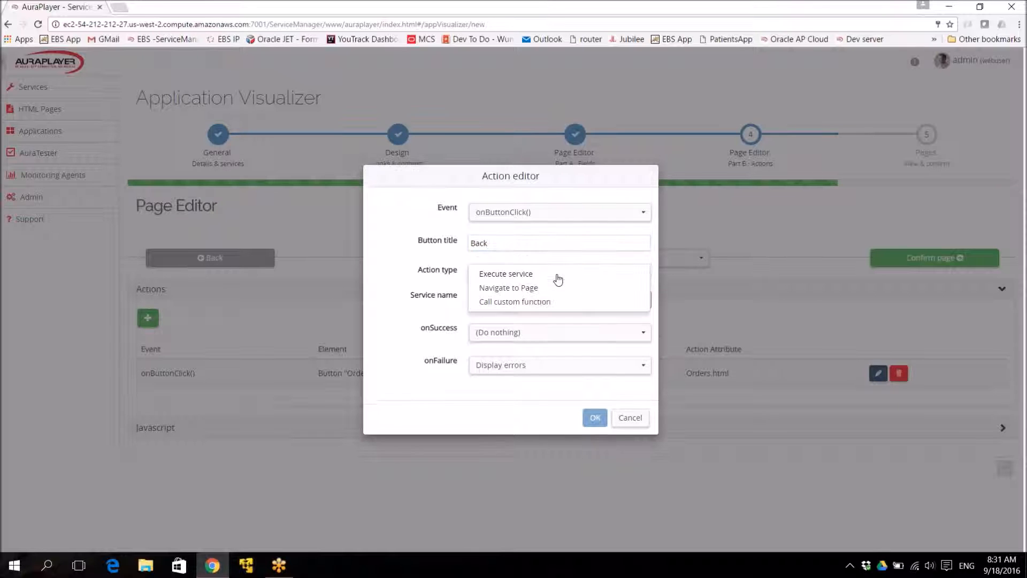
{"action": "left_click", "coordinate": [551, 294]}
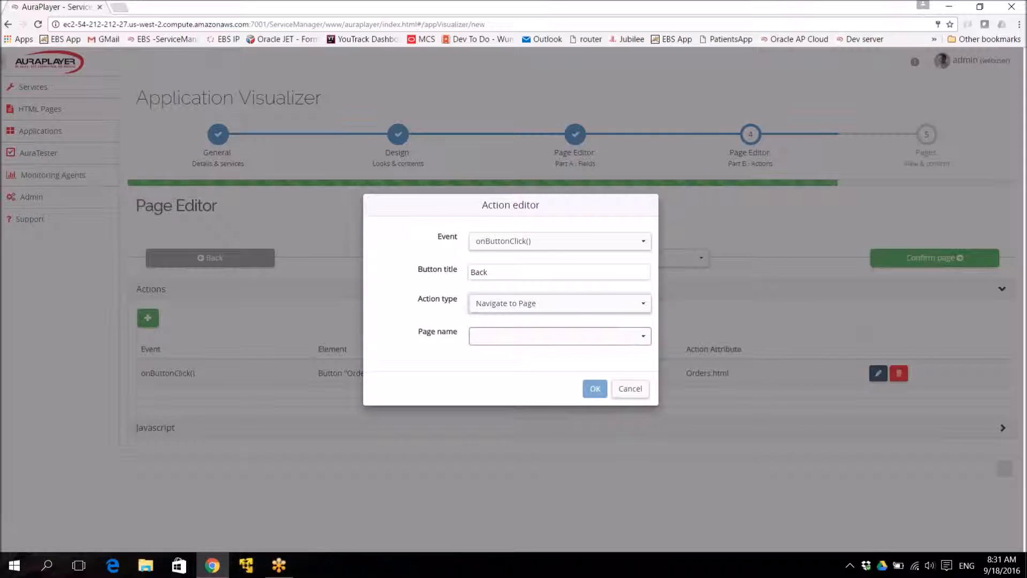
{"action": "left_click", "coordinate": [614, 338]}
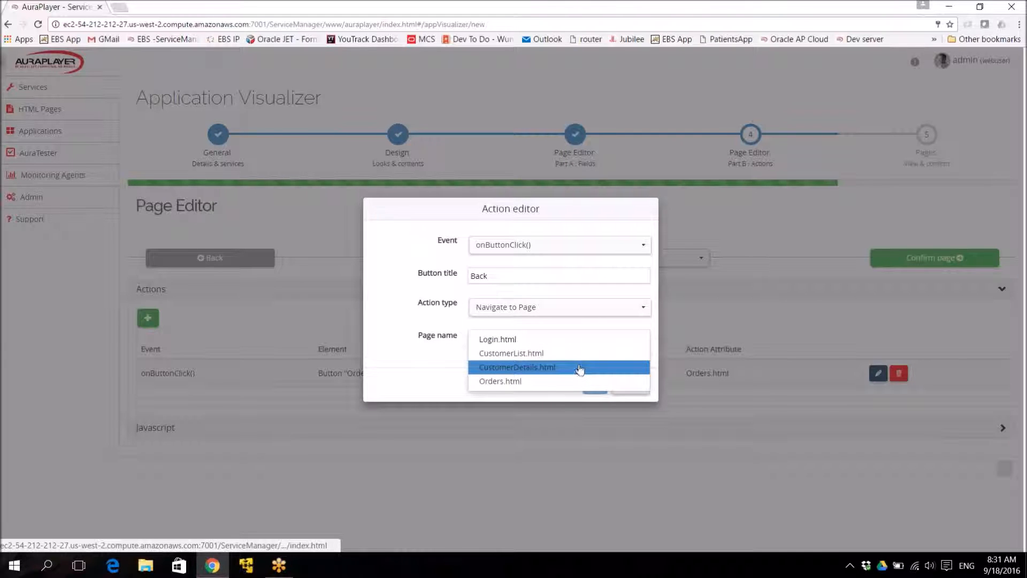
{"action": "left_click", "coordinate": [580, 354]}
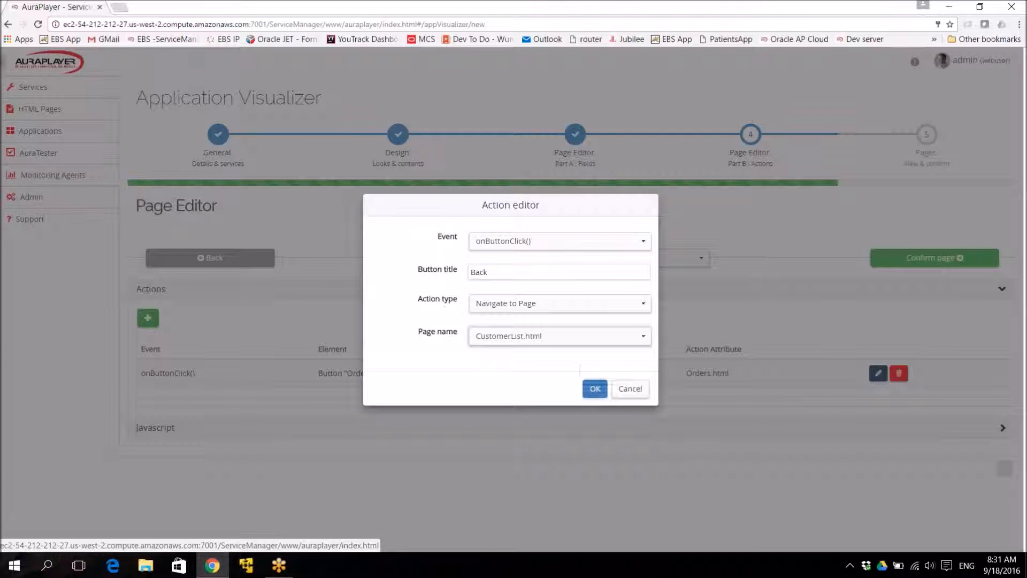
{"action": "left_click", "coordinate": [596, 389]}
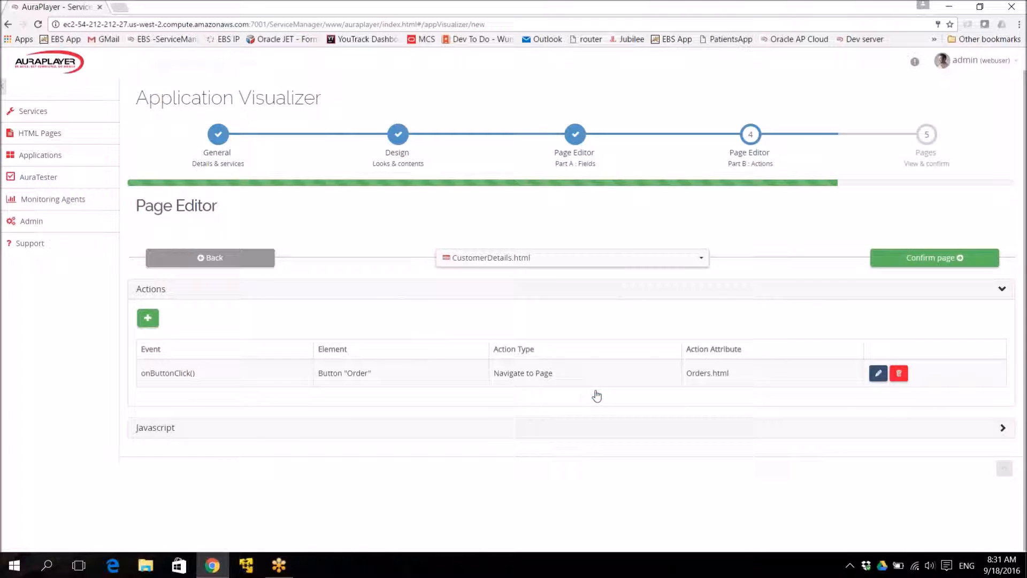
Confirm the CustomerDetails page and select Orders.html as the page to edit.
{"action": "left_click", "coordinate": [916, 258]}
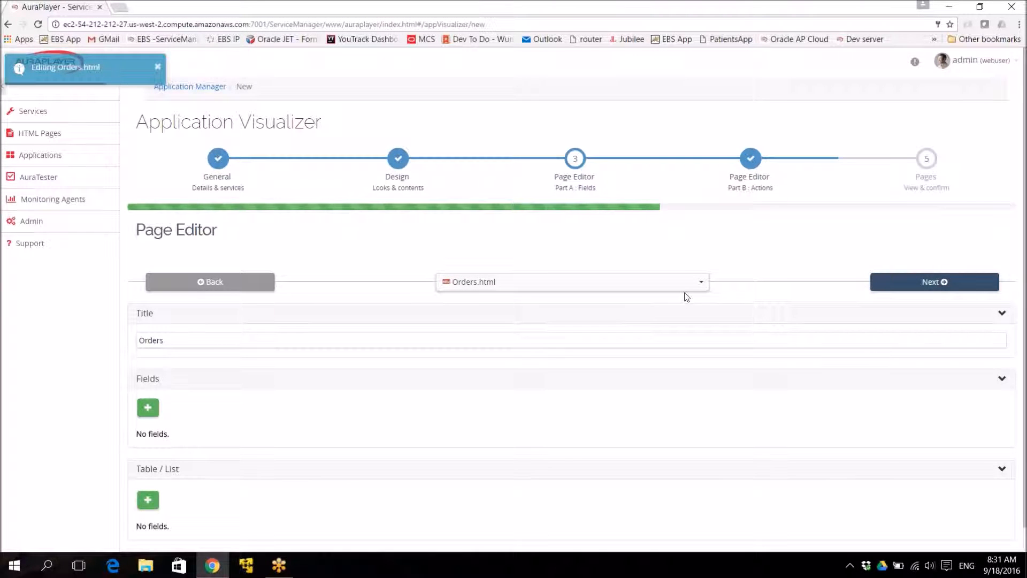
{"action": "left_click", "coordinate": [679, 283]}
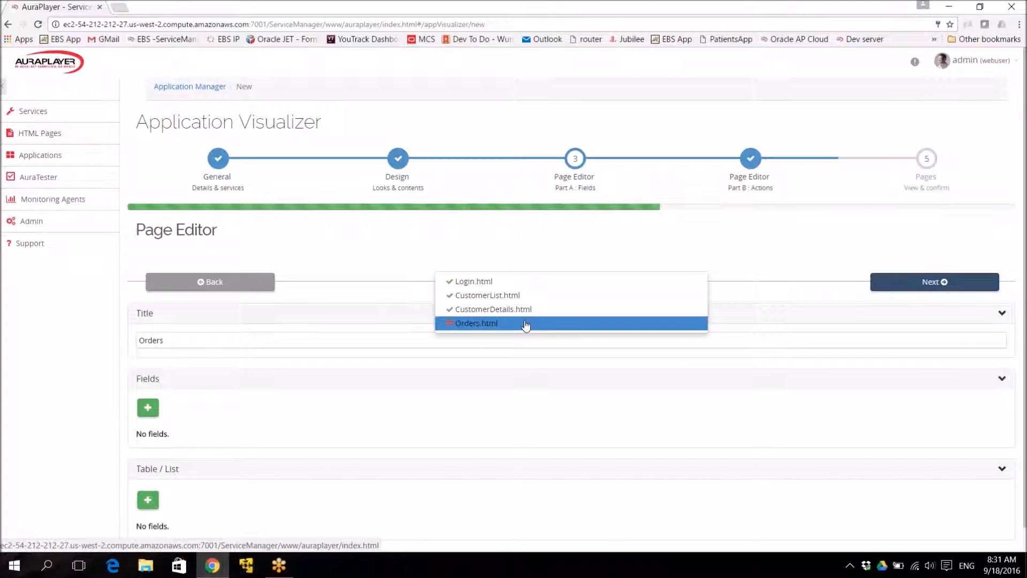
{"action": "left_click", "coordinate": [526, 323]}
{"action": "scroll", "coordinate": [510, 375], "scroll_direction": "down", "scroll_amount": 1}
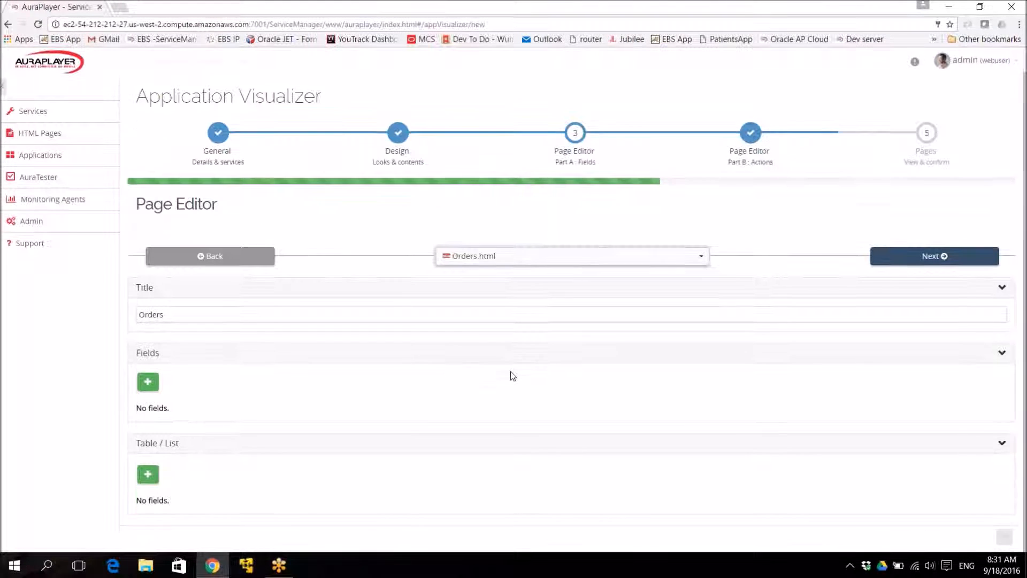
Add all output parameters of y_getCustomerDetails to the Orders page as multi-record fields shown in a table.
{"action": "left_click", "coordinate": [147, 476]}
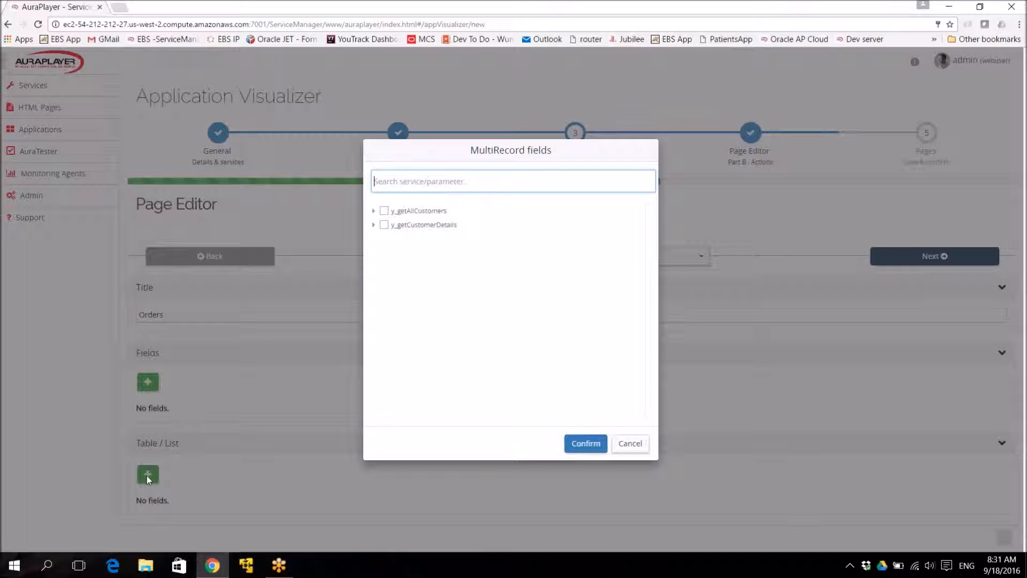
{"action": "left_click", "coordinate": [431, 226]}
{"action": "left_click", "coordinate": [425, 244]}
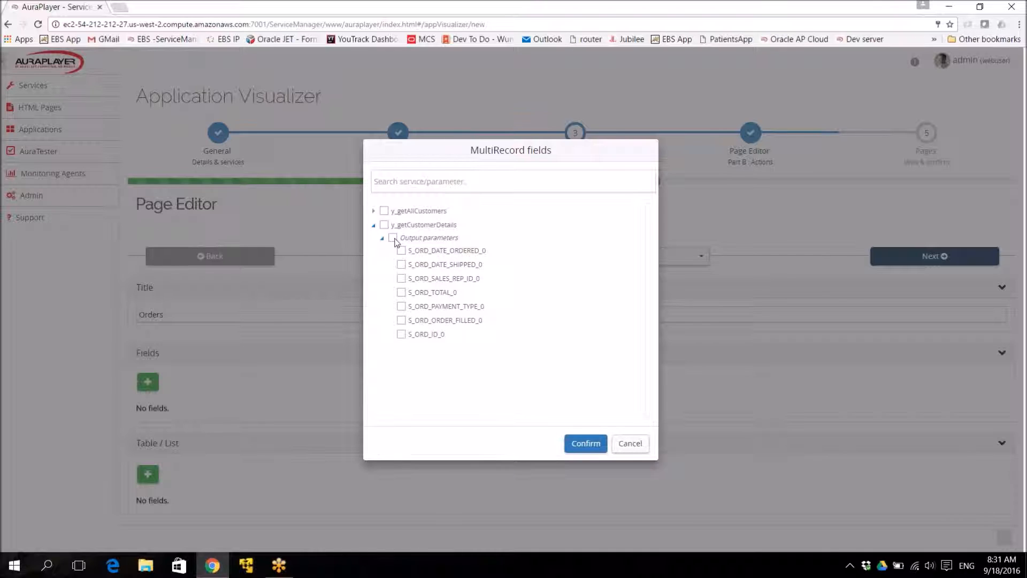
{"action": "left_click", "coordinate": [579, 444]}
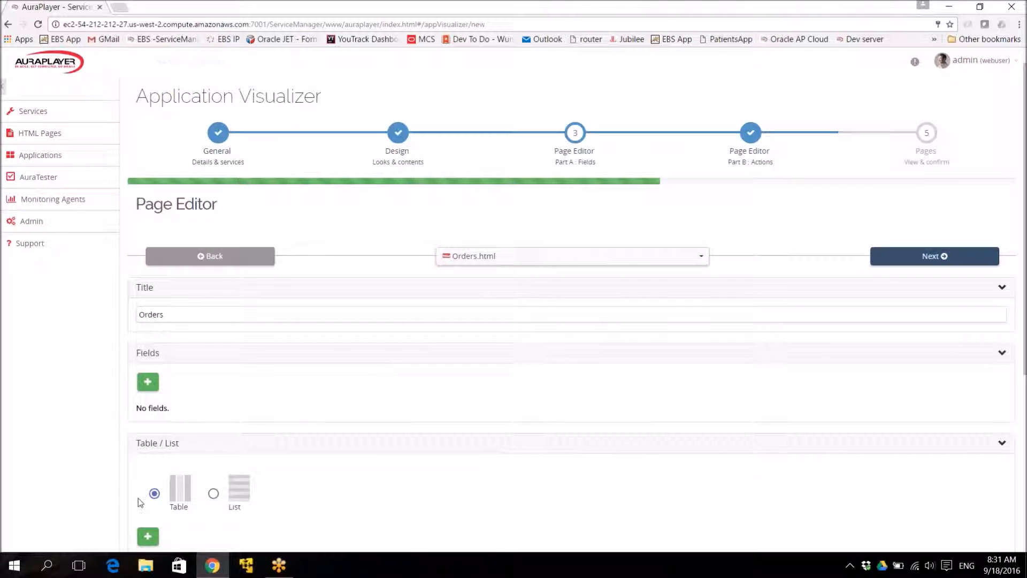
{"action": "left_click", "coordinate": [154, 493]}
Label S_ORD_ORDER_FILLED_0 as "Filled", move it to the end of the Orders table fields, and proceed to the page's actions stage.
{"action": "scroll", "coordinate": [365, 460], "scroll_direction": "down", "scroll_amount": 3}
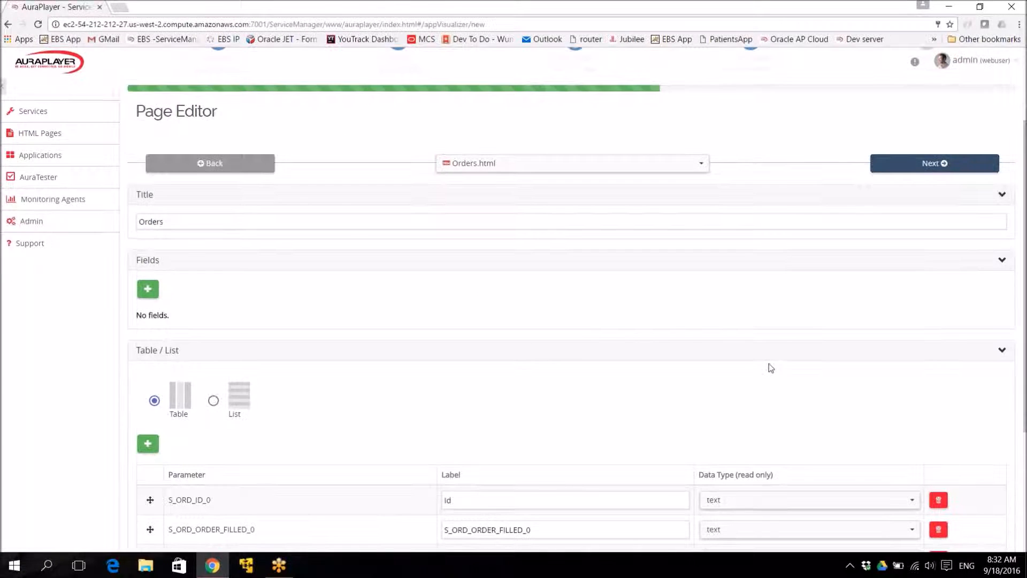
{"action": "scroll", "coordinate": [769, 368], "scroll_direction": "down", "scroll_amount": 4}
{"action": "double_click", "coordinate": [578, 337]}
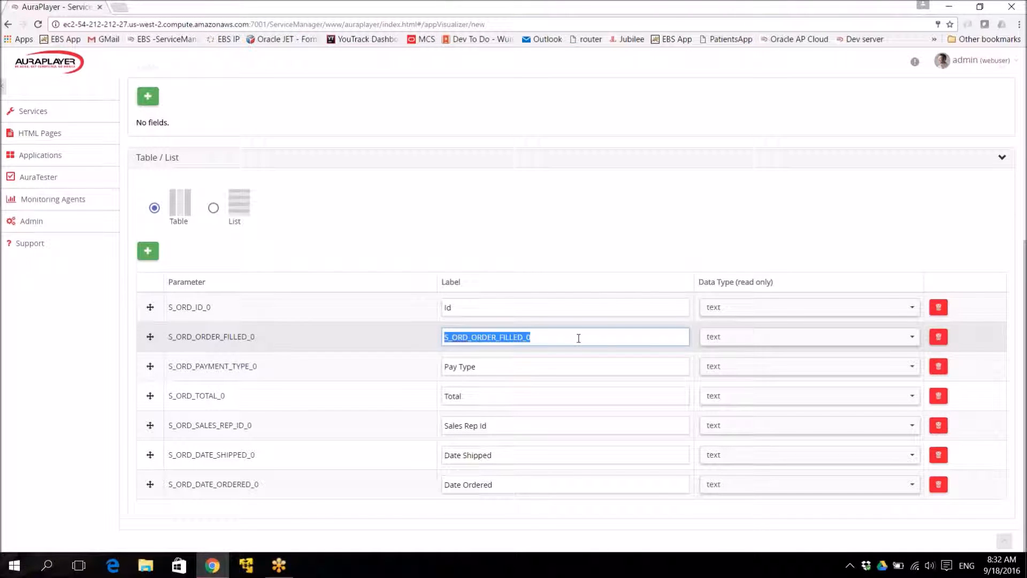
{"action": "type", "text": "Filled"}
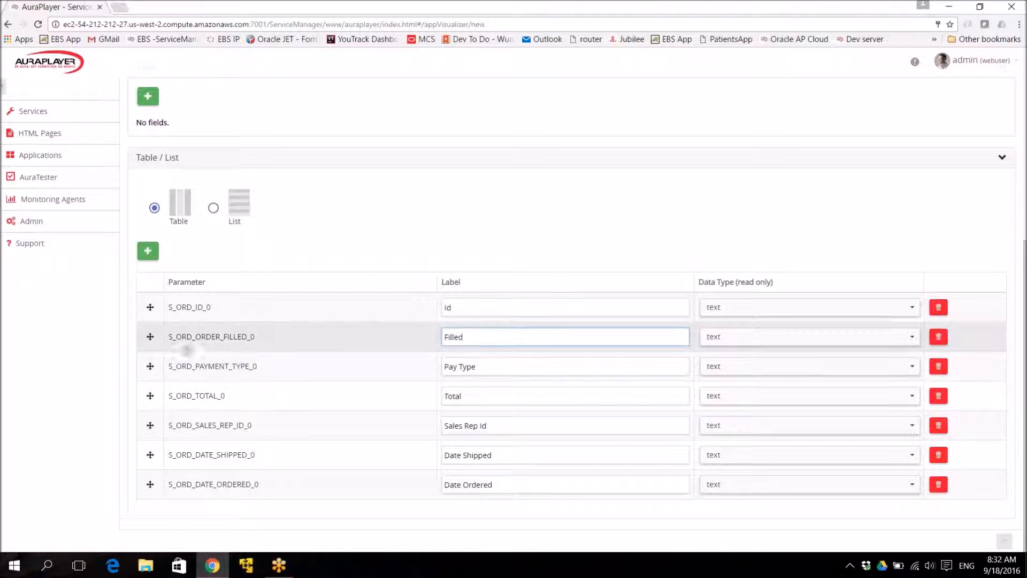
{"action": "left_click_drag", "start_coordinate": [145, 337], "coordinate": [150, 516]}
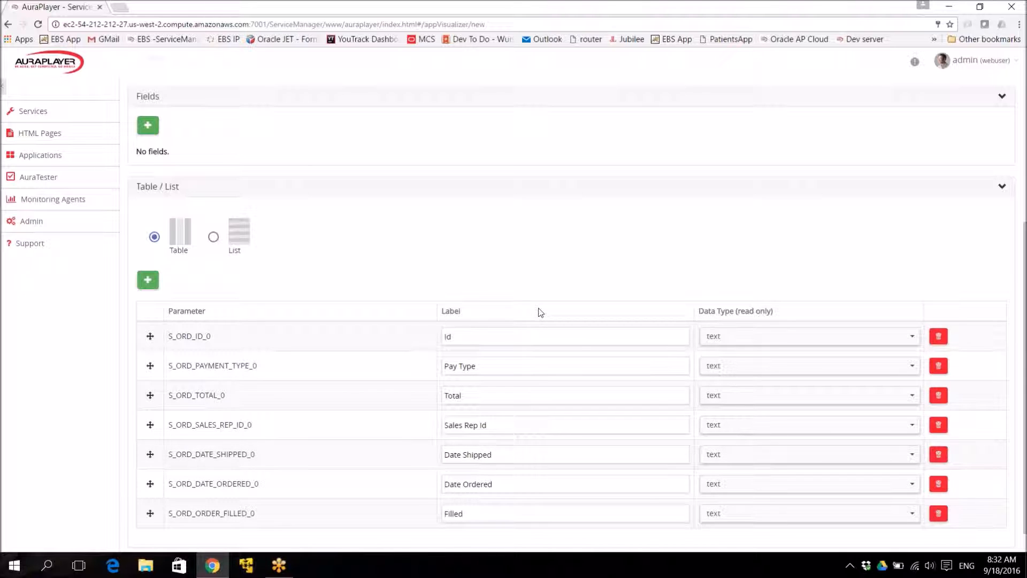
{"action": "scroll", "coordinate": [539, 312], "scroll_direction": "up", "scroll_amount": 4}
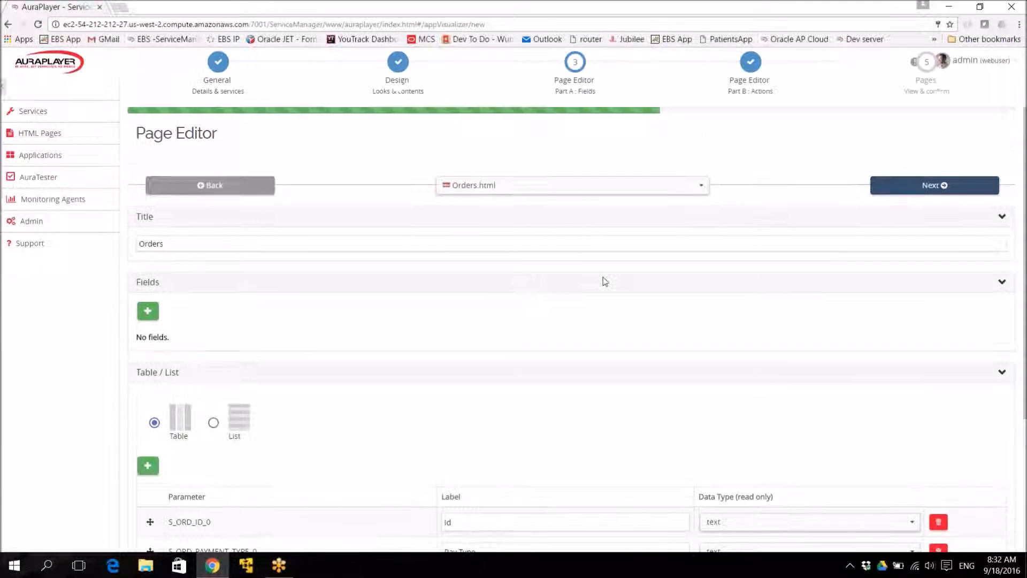
{"action": "left_click", "coordinate": [973, 191]}
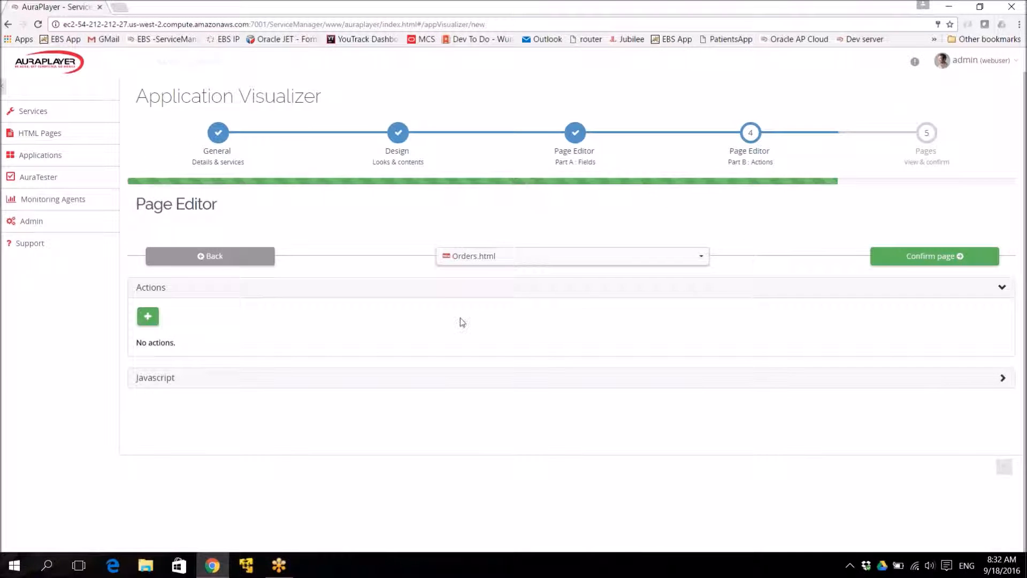
Add an onLoad() action to the Orders page that executes the y_getCustomerDetails service.
{"action": "left_click", "coordinate": [148, 316]}
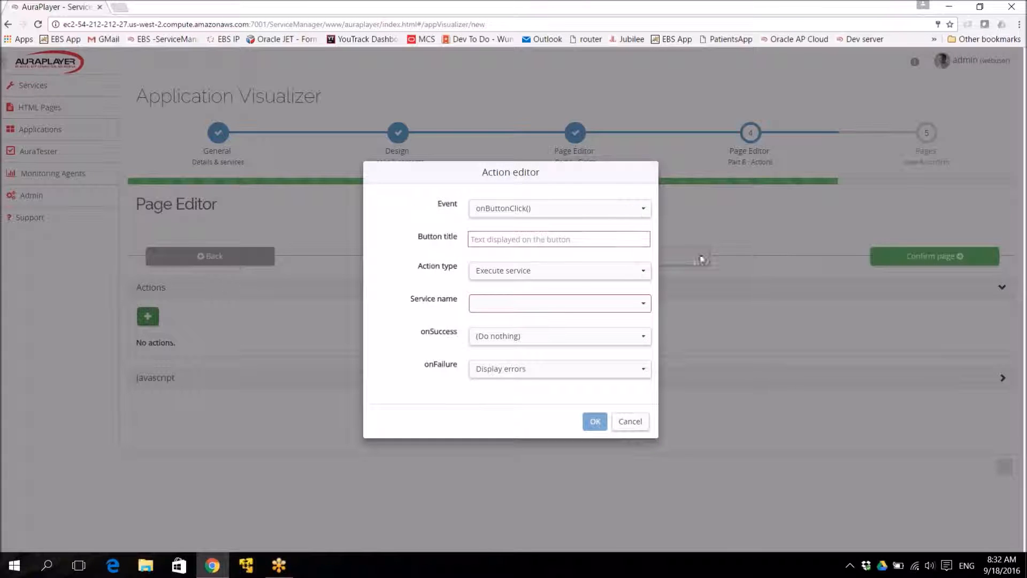
{"action": "left_click", "coordinate": [566, 208]}
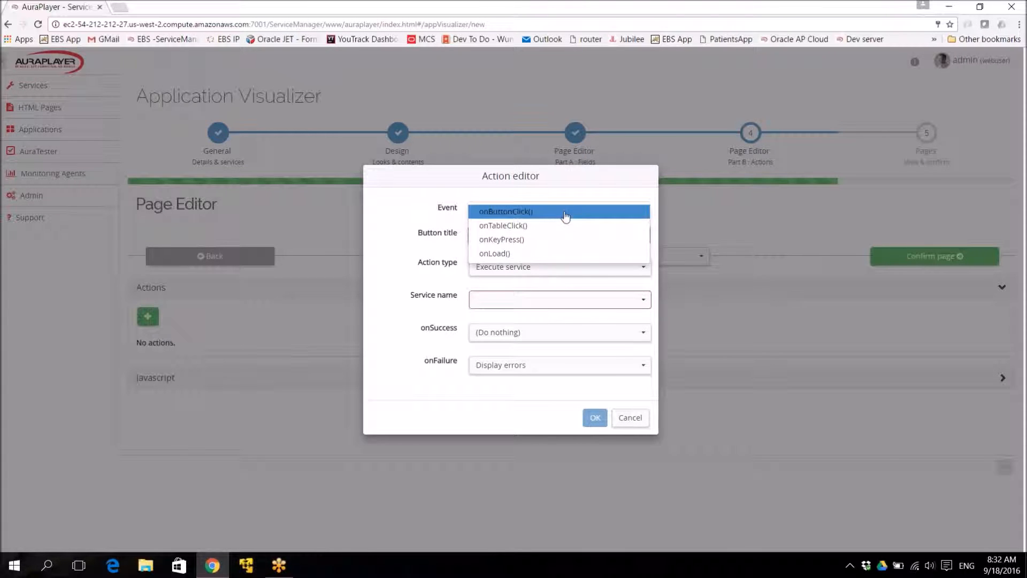
{"action": "left_click", "coordinate": [543, 255]}
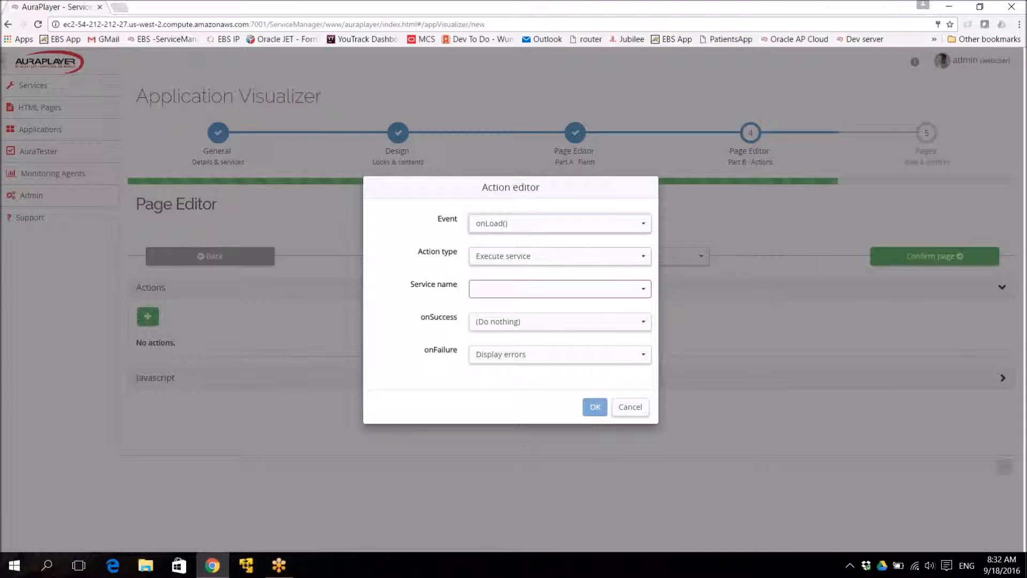
{"action": "left_click", "coordinate": [535, 288]}
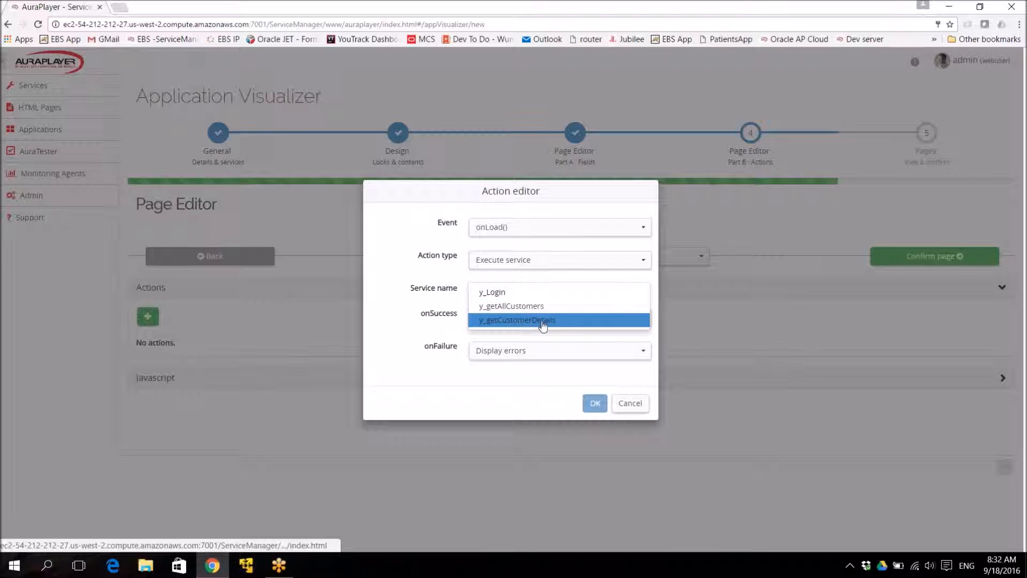
{"action": "left_click", "coordinate": [545, 320]}
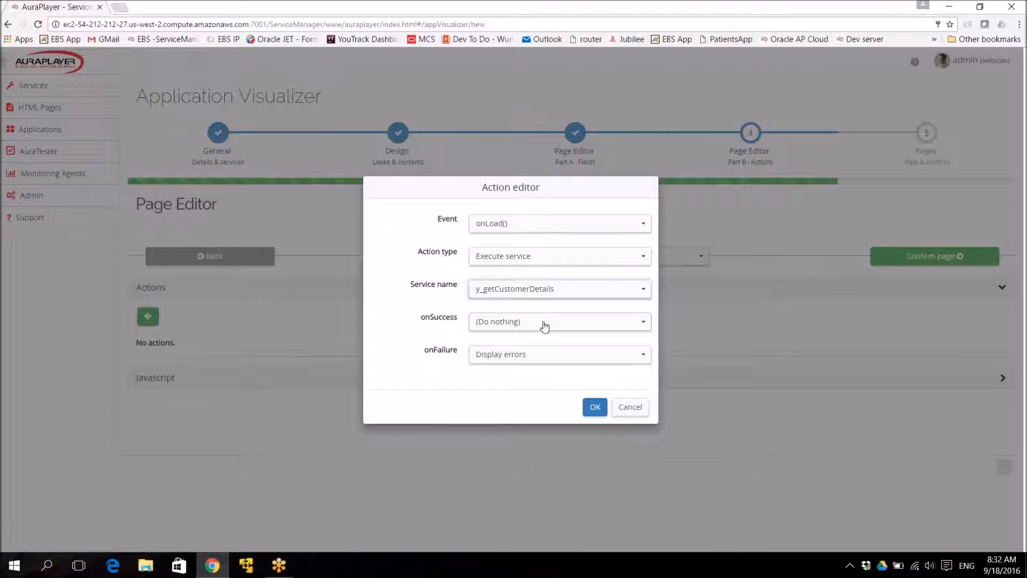
{"action": "left_click", "coordinate": [595, 406]}
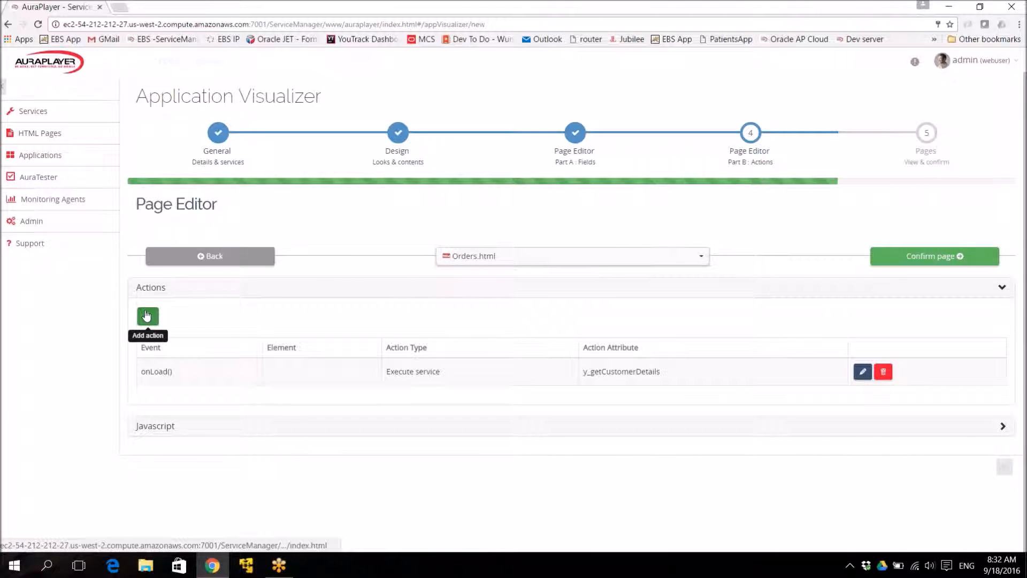
Add an onButtonClick() action to the Orders page with a button titled "Back" that navigates to CustomerList.html.
{"action": "left_click", "coordinate": [148, 316]}
{"action": "left_click", "coordinate": [555, 236]}
{"action": "type", "text": "Back"}
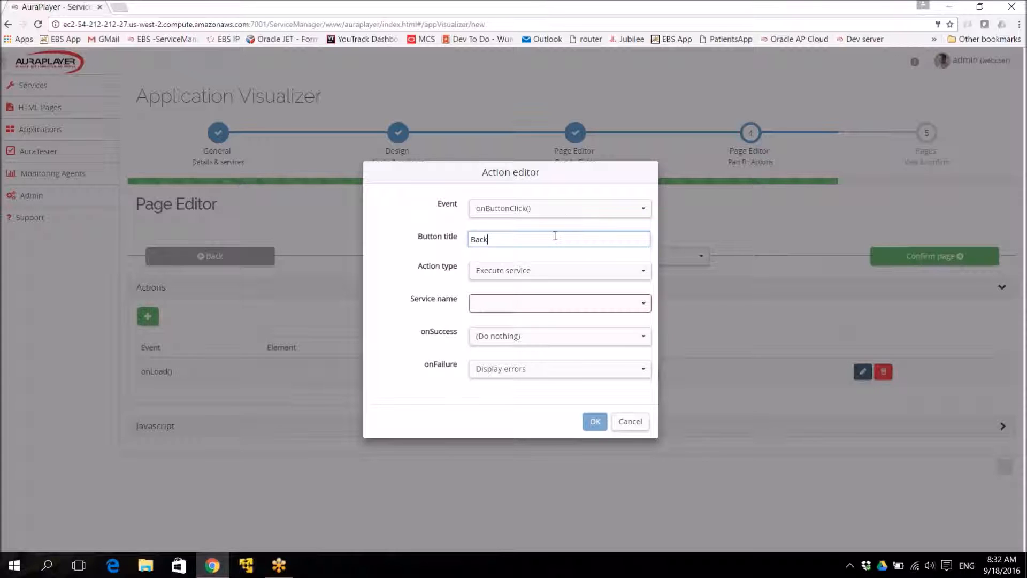
{"action": "left_click", "coordinate": [589, 276]}
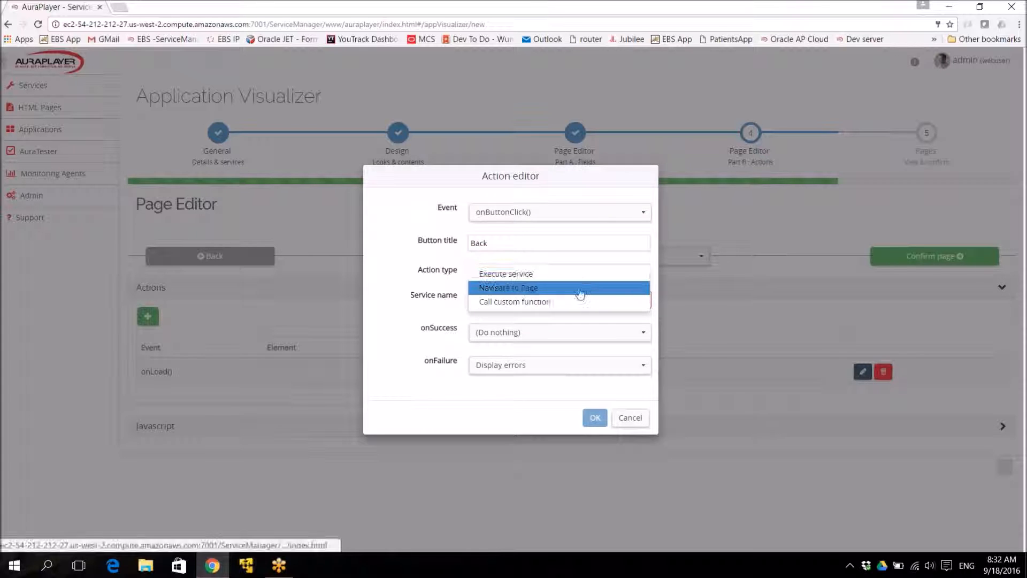
{"action": "left_click", "coordinate": [578, 290]}
{"action": "left_click", "coordinate": [557, 338]}
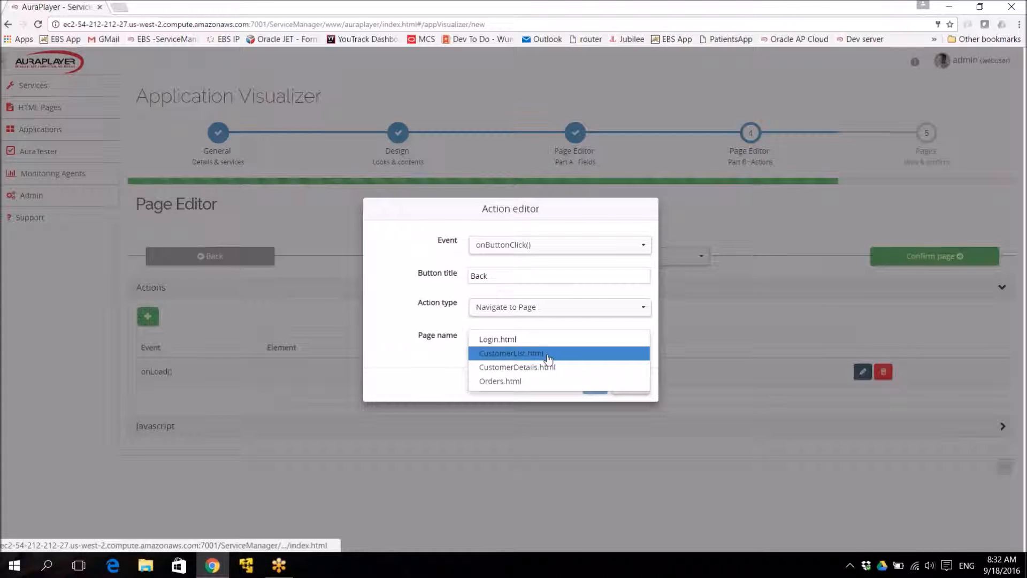
{"action": "left_click", "coordinate": [548, 354]}
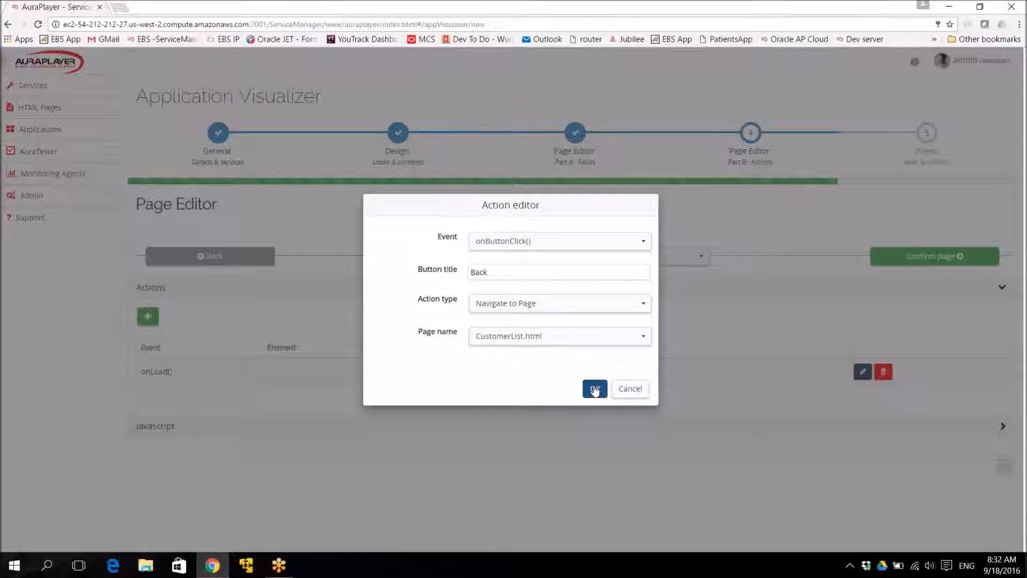
{"action": "left_click", "coordinate": [594, 390]}
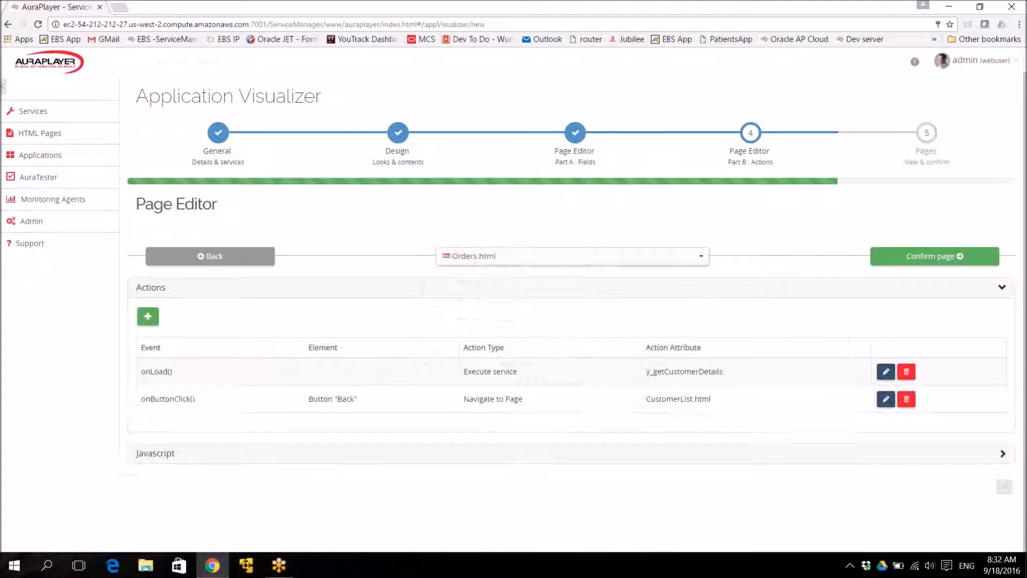
Confirm the Orders page and create the application.
{"action": "left_click", "coordinate": [932, 257]}
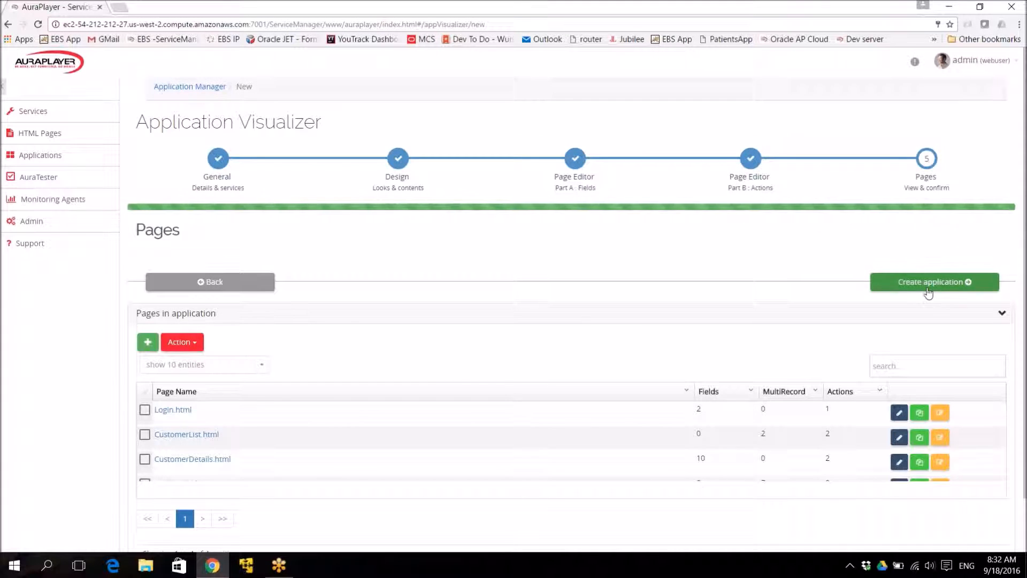
{"action": "left_click", "coordinate": [932, 284]}
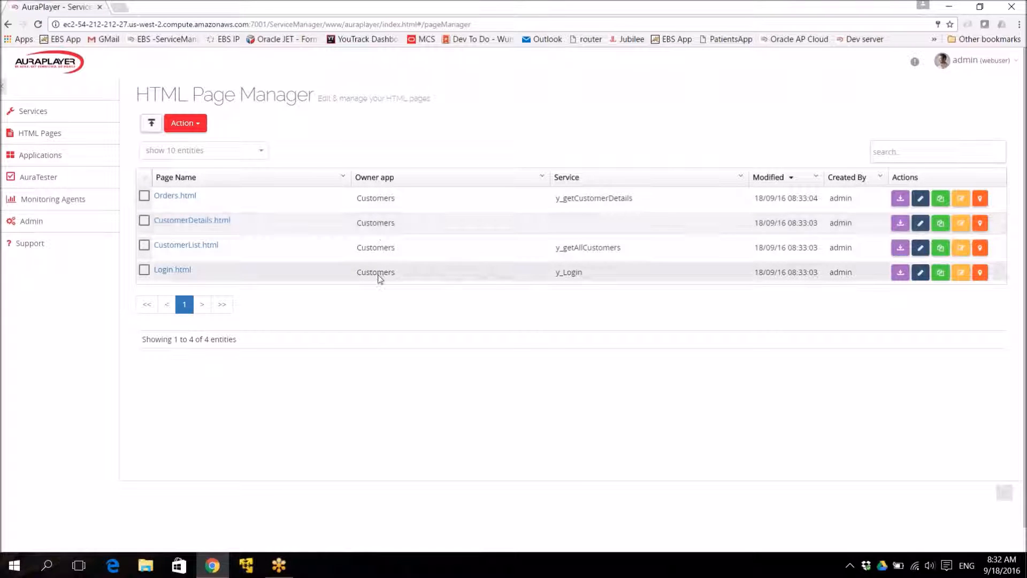
Open the Customers application's Login.html page and try to log in with an invalid user name.
{"action": "left_click", "coordinate": [165, 271]}
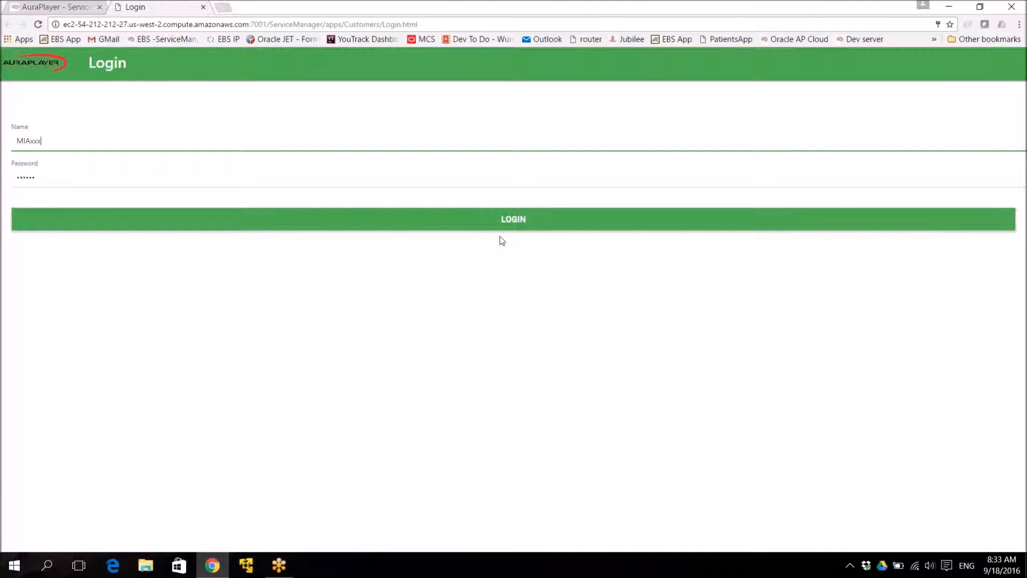
{"action": "left_click", "coordinate": [516, 224]}
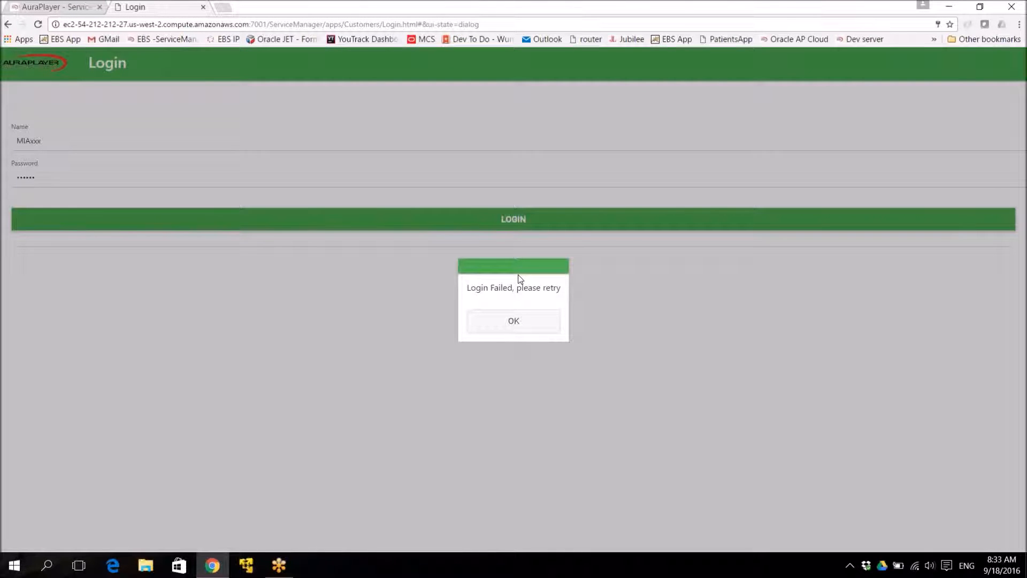
{"action": "left_click", "coordinate": [506, 321]}
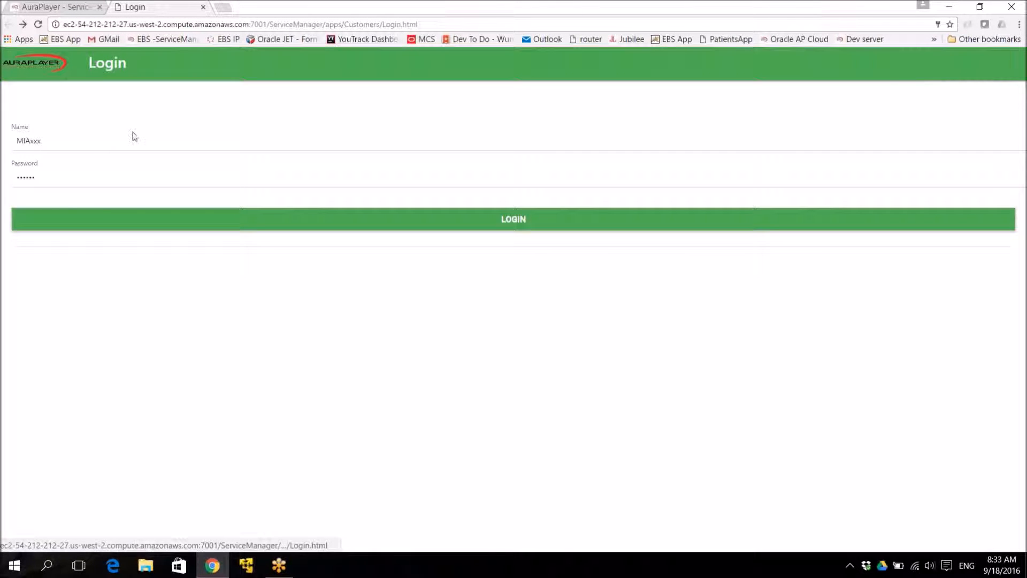
Remove the extra trailing characters from the user name and log in to the Customers application.
{"action": "left_click", "coordinate": [92, 144]}
{"action": "key", "text": "BackSpace"}
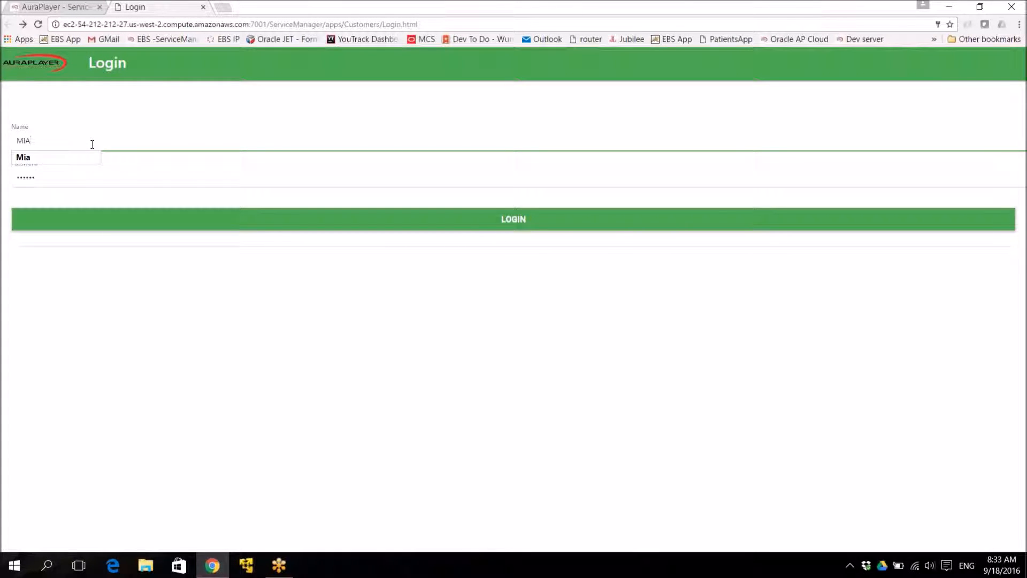
{"action": "left_click", "coordinate": [381, 219]}
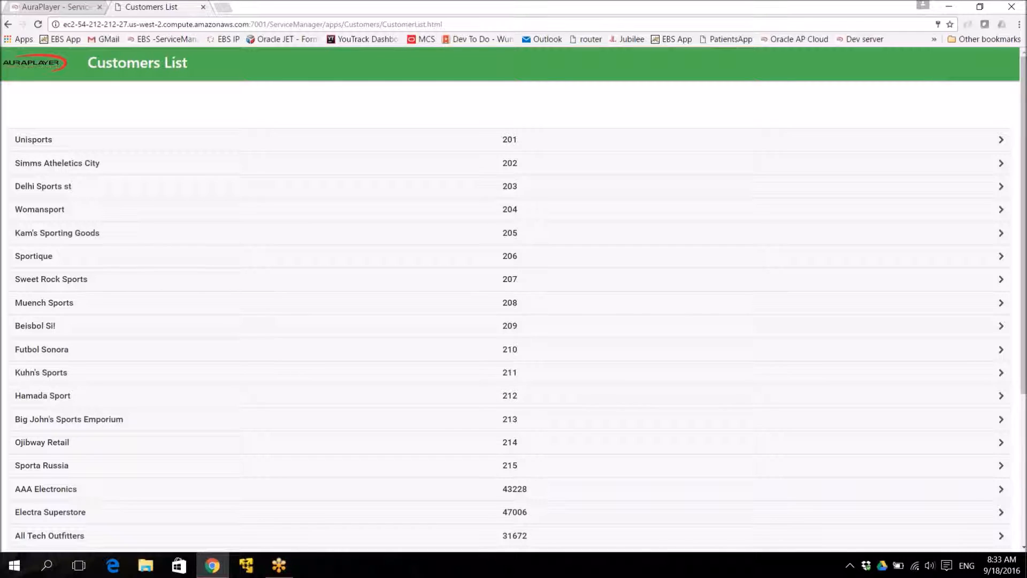
Look through the customers list and open the details of Unisports.
{"action": "scroll", "coordinate": [364, 222], "scroll_direction": "down", "scroll_amount": 1}
{"action": "scroll", "coordinate": [364, 222], "scroll_direction": "up", "scroll_amount": 1}
{"action": "scroll", "coordinate": [194, 222], "scroll_direction": "down", "scroll_amount": 4}
{"action": "scroll", "coordinate": [196, 224], "scroll_direction": "up", "scroll_amount": 4}
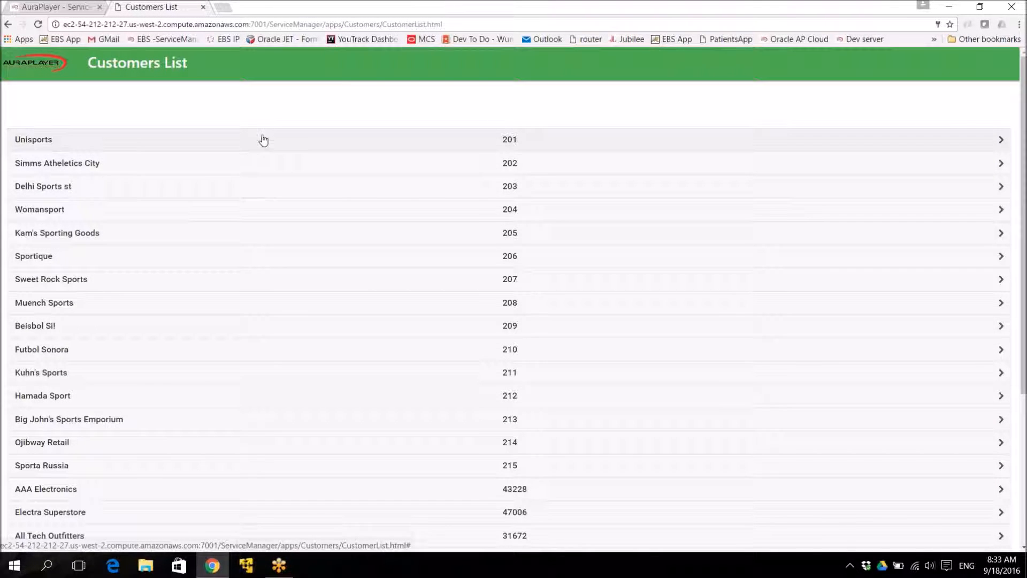
{"action": "left_click", "coordinate": [263, 140]}
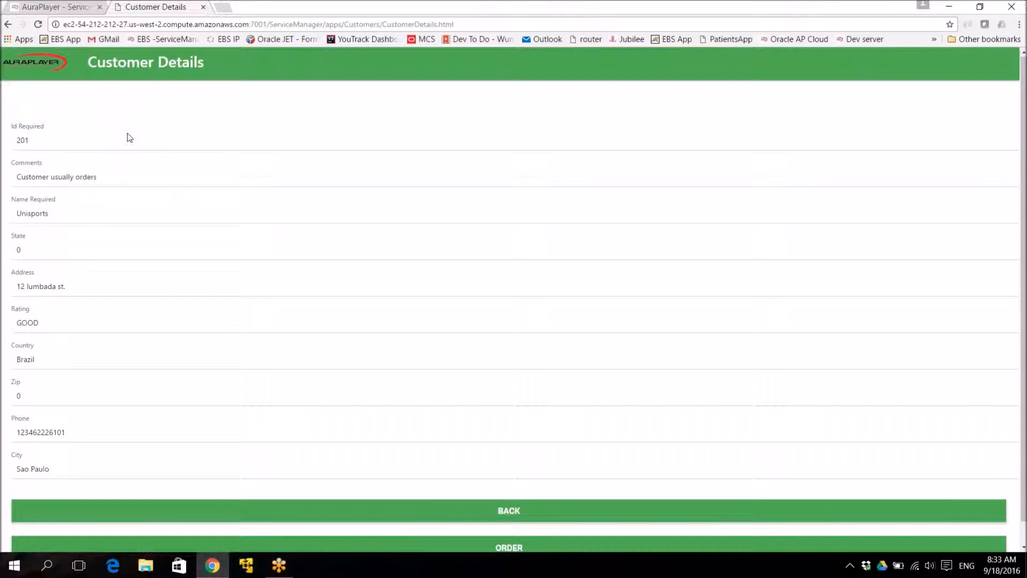
Review the Unisports customer details, open its orders, and look through the orders table.
{"action": "scroll", "coordinate": [105, 305], "scroll_direction": "down", "scroll_amount": 1}
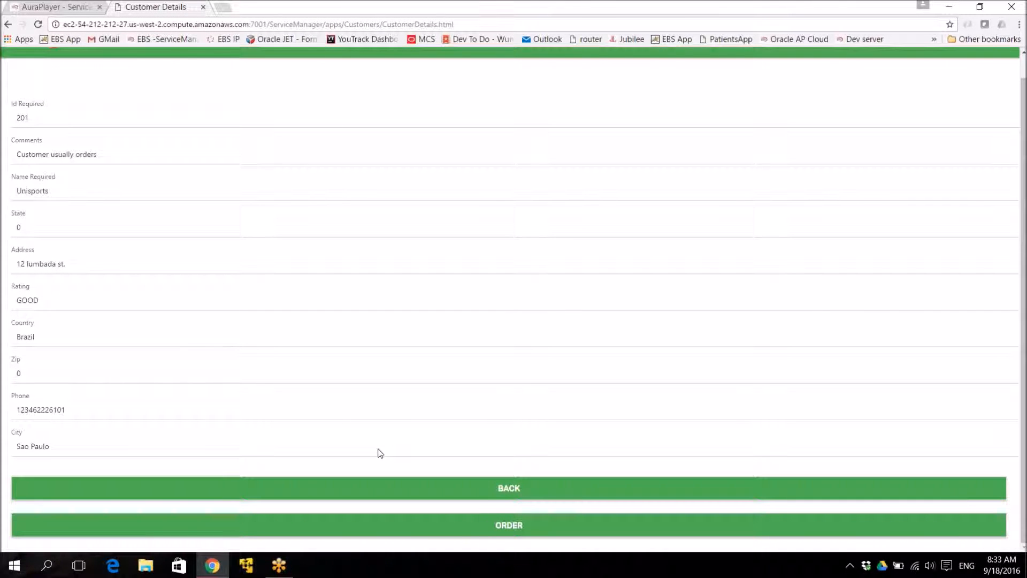
{"action": "left_click", "coordinate": [508, 526]}
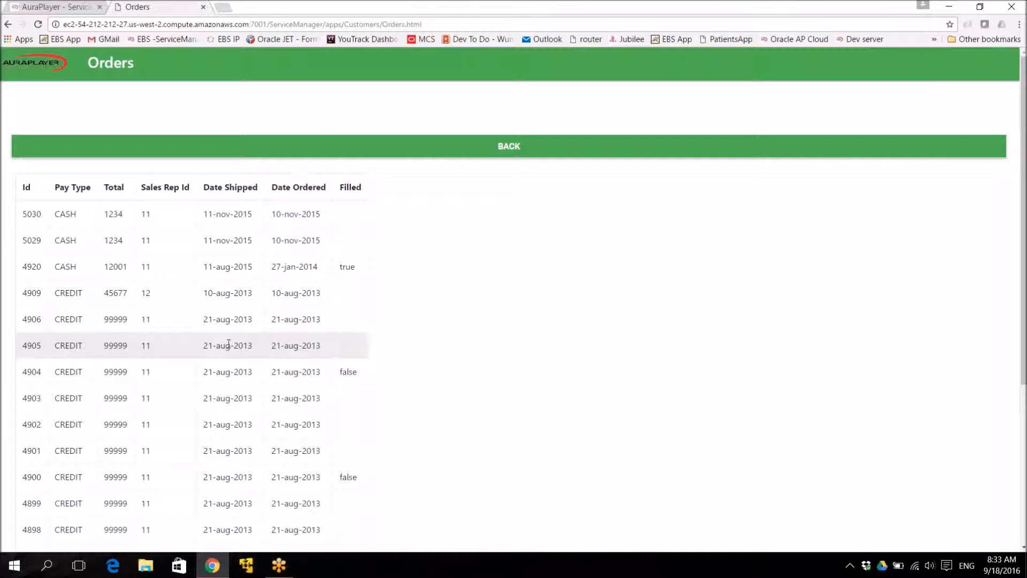
{"action": "scroll", "coordinate": [311, 320], "scroll_direction": "down", "scroll_amount": 4}
{"action": "scroll", "coordinate": [311, 357], "scroll_direction": "down", "scroll_amount": 2}
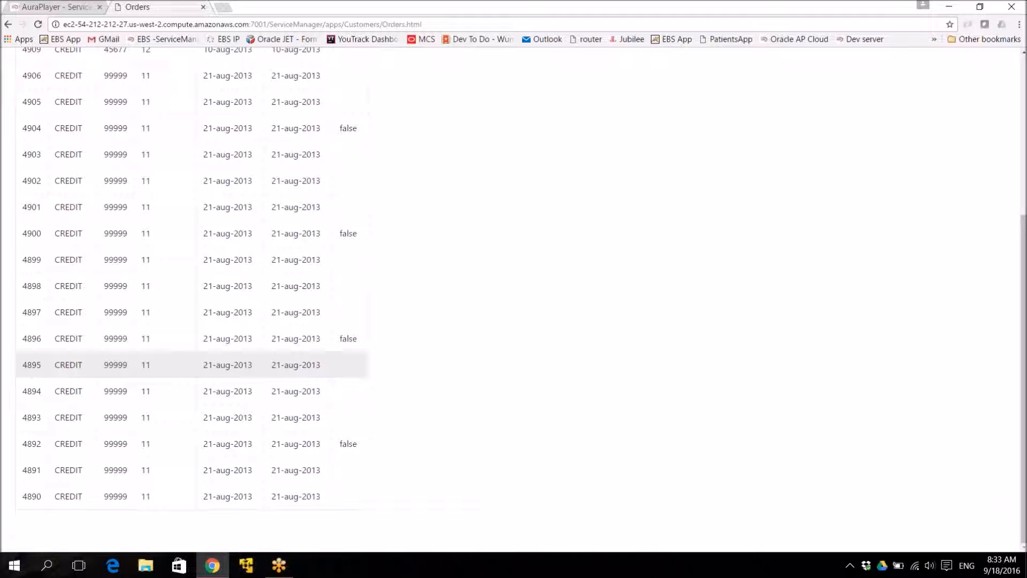
{"action": "scroll", "coordinate": [311, 357], "scroll_direction": "up", "scroll_amount": 4}
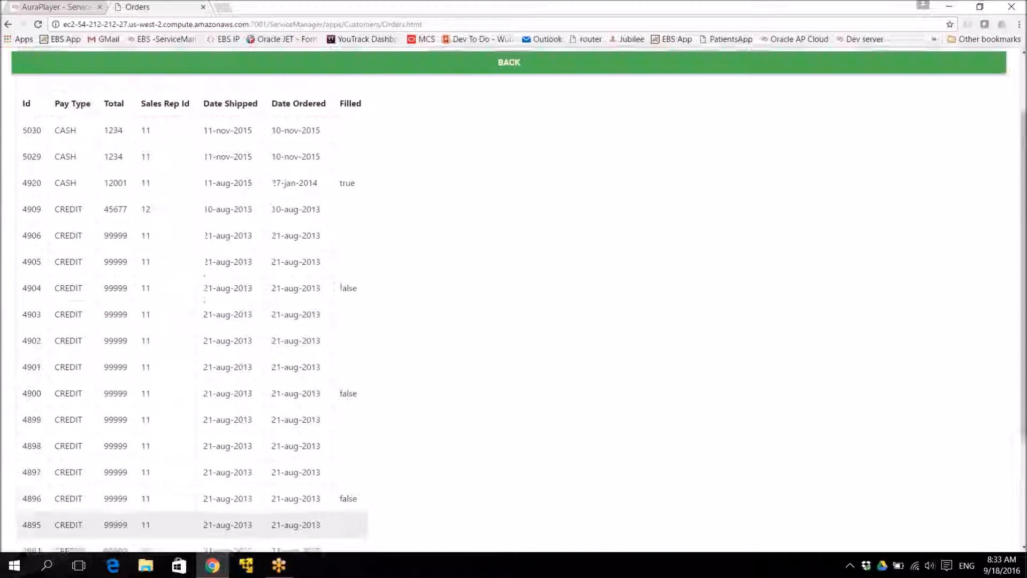